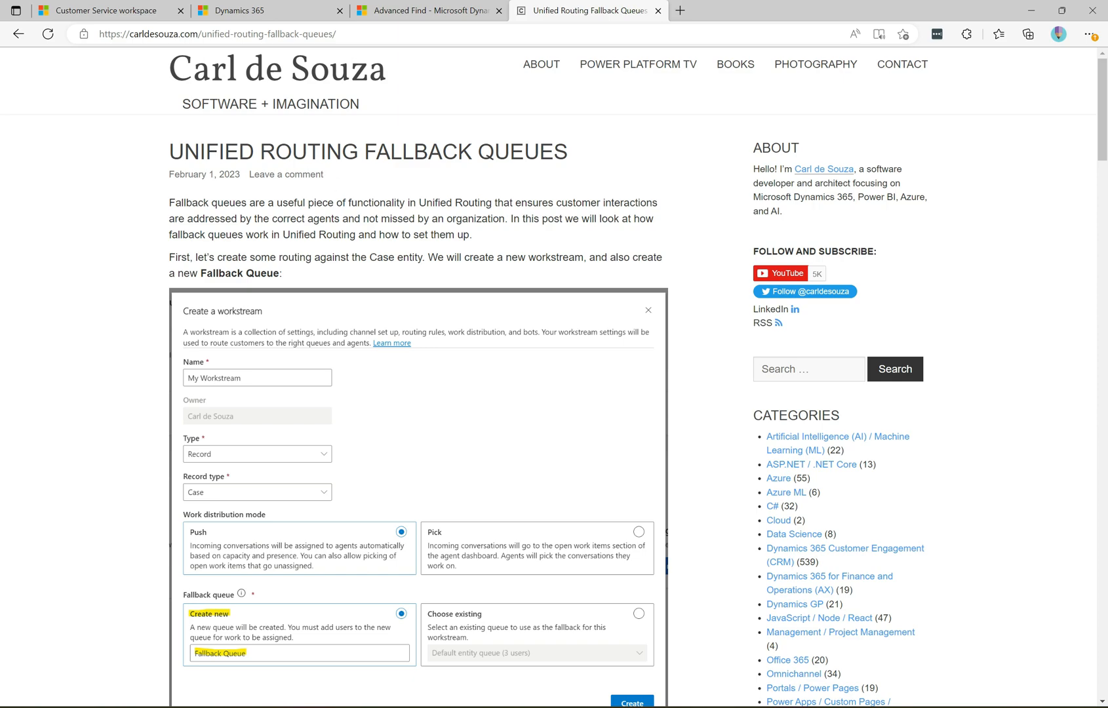
# Step: Check the signed-in user profiles across the separate Customer Service workspace browser sessions
pyautogui.click(112, 8)
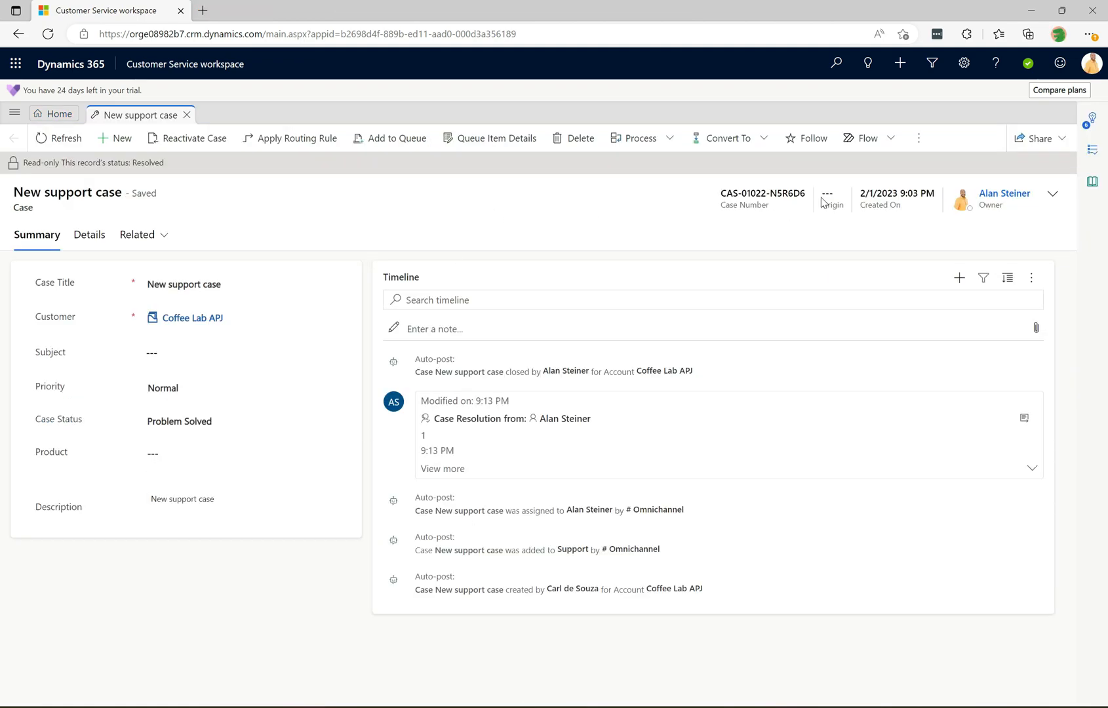
pyautogui.click(1092, 63)
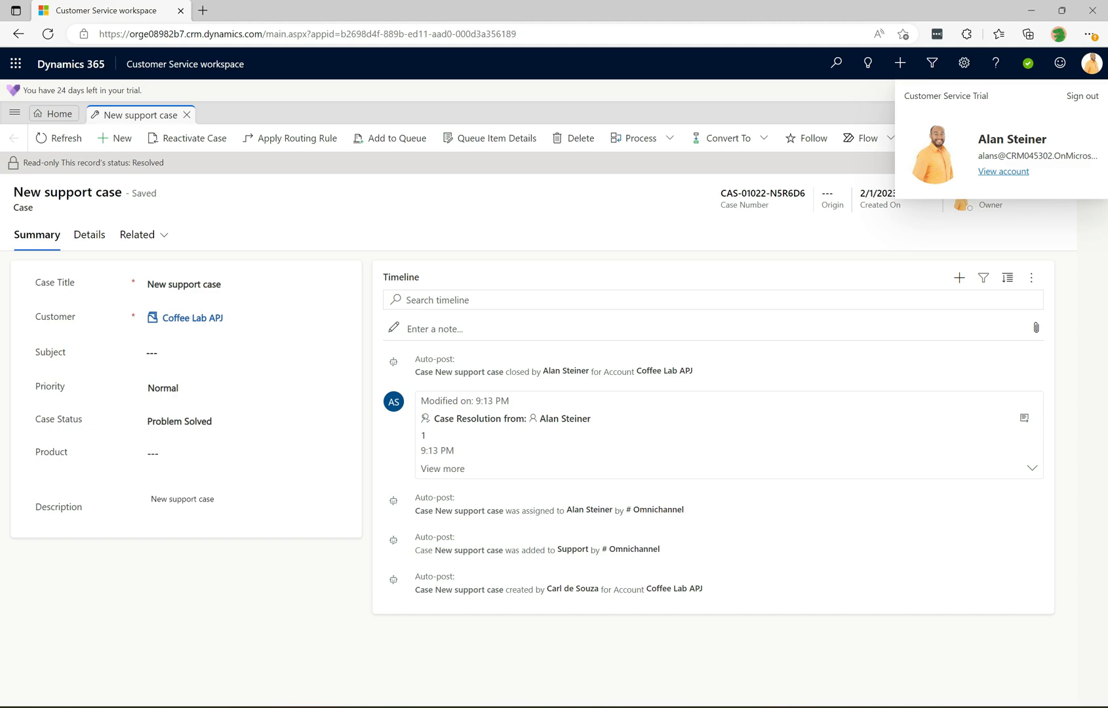
pyautogui.hotkey('alt', 'Tab')
pyautogui.click(997, 156)
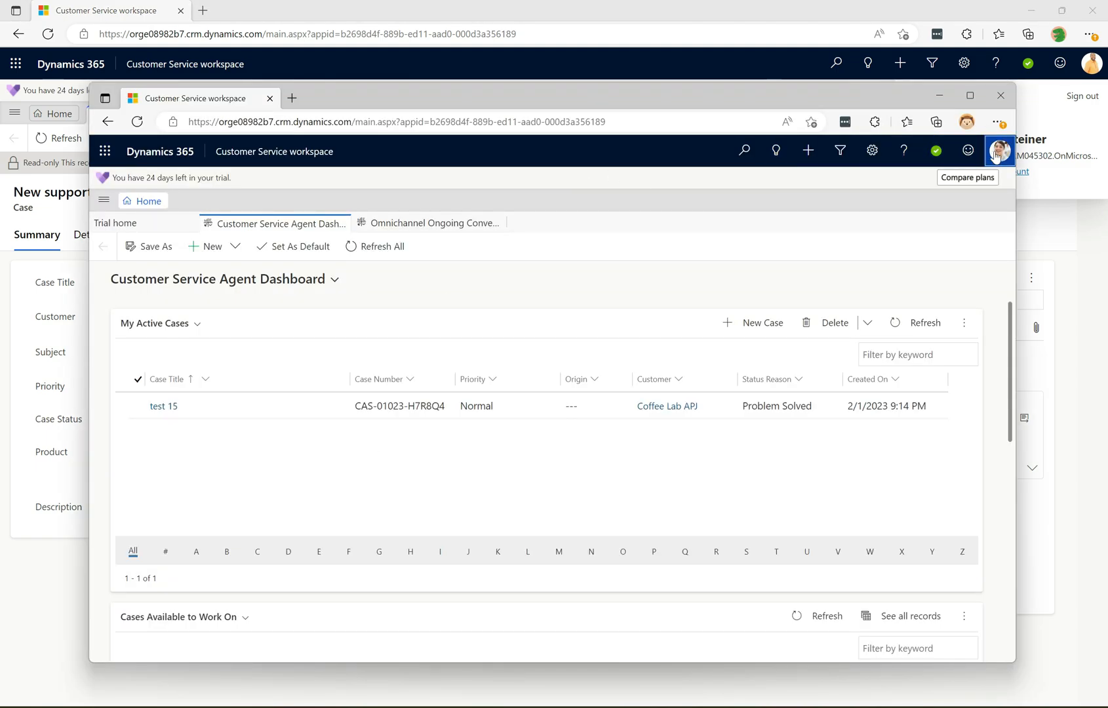
pyautogui.click(995, 156)
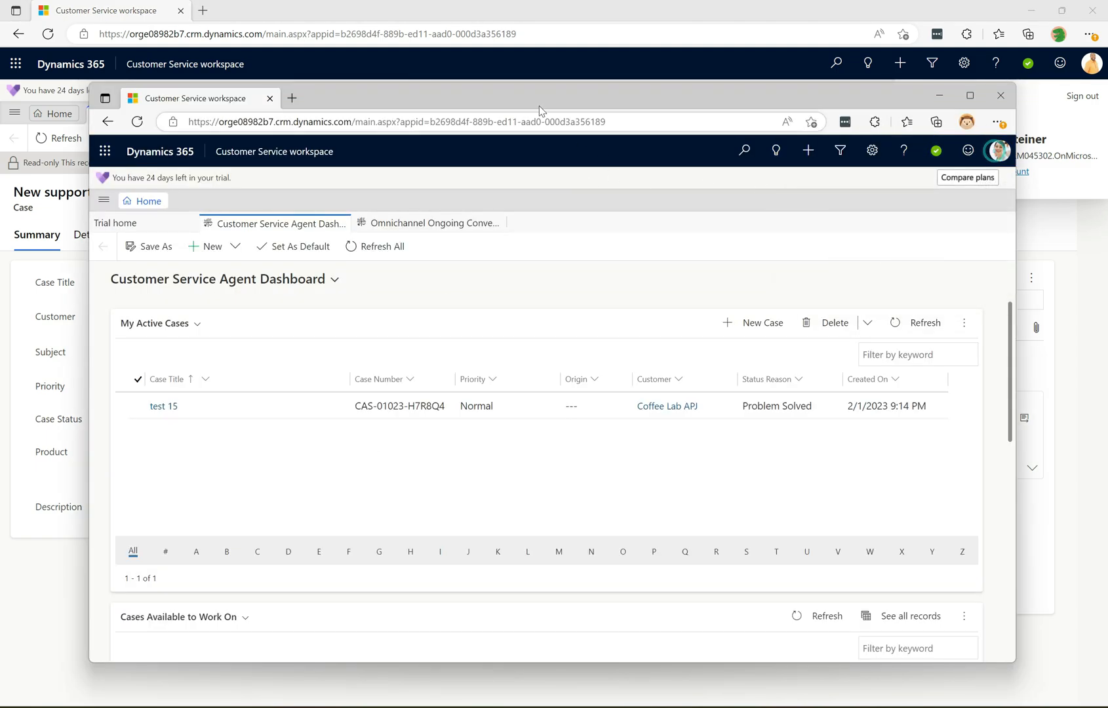
pyautogui.click(505, 73)
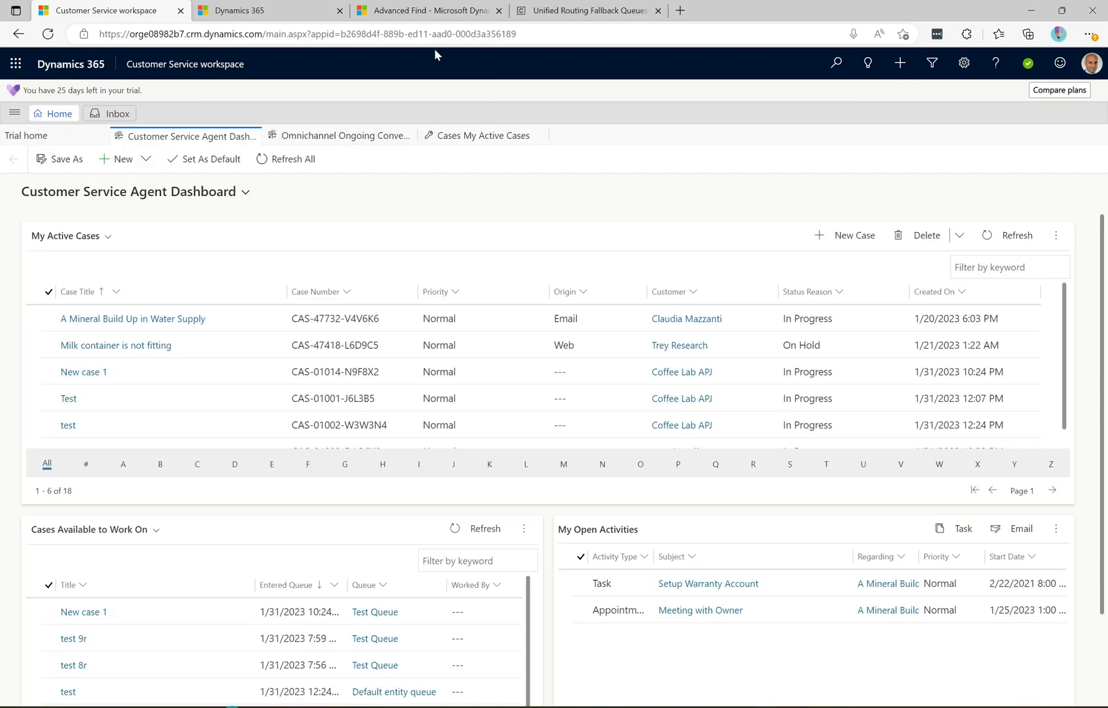
# Step: Switch to the Customer Service admin center and check the unified routing setting for records under Routing
pyautogui.click(282, 5)
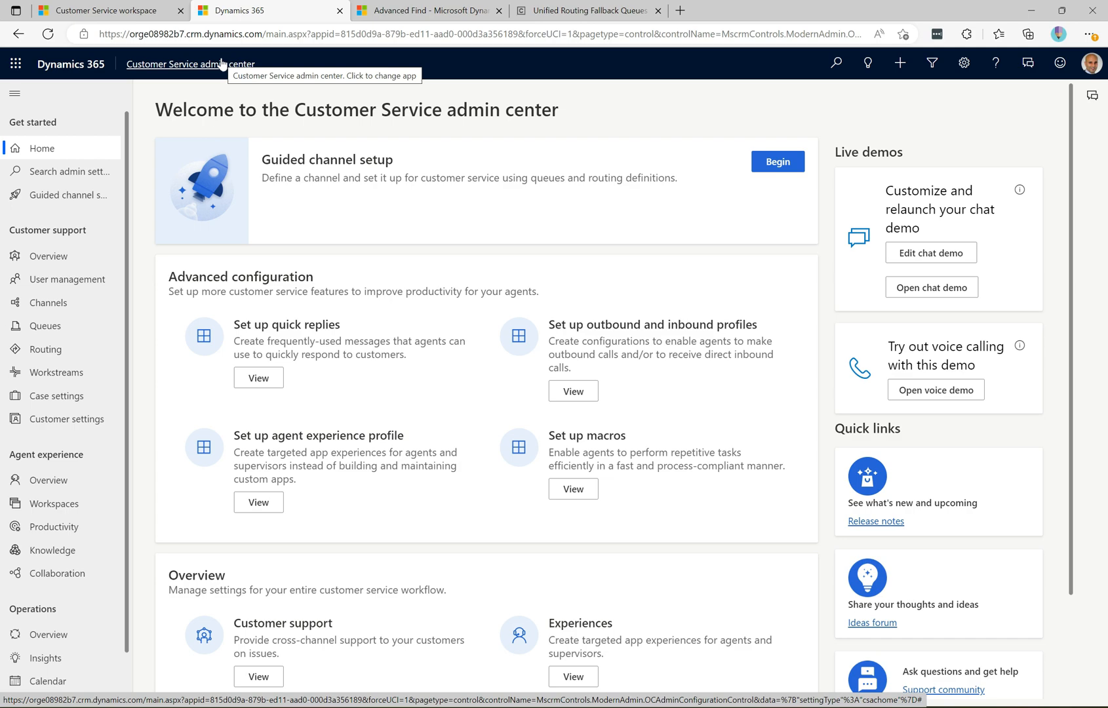
pyautogui.click(91, 352)
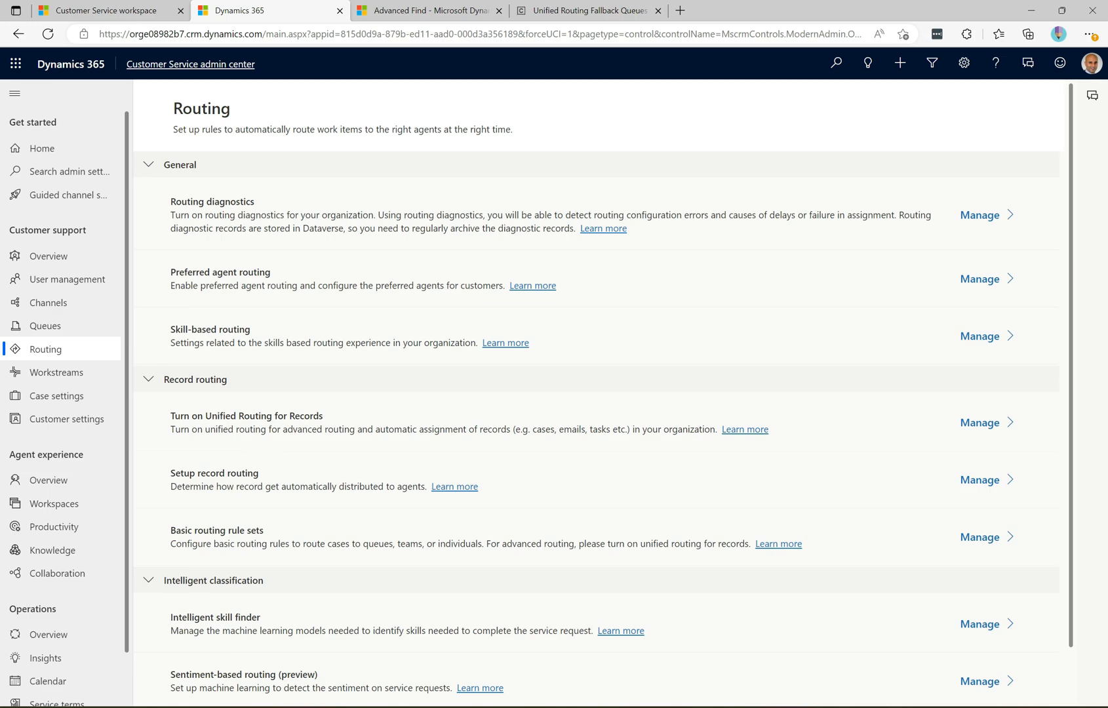
pyautogui.click(980, 423)
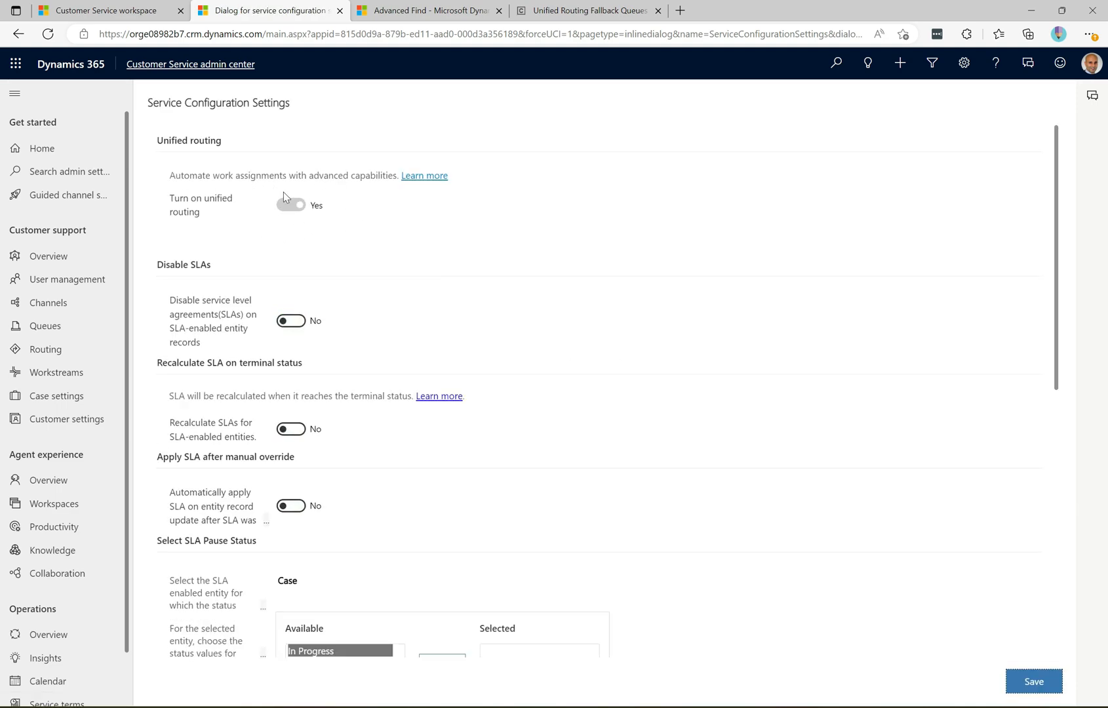
pyautogui.click(18, 33)
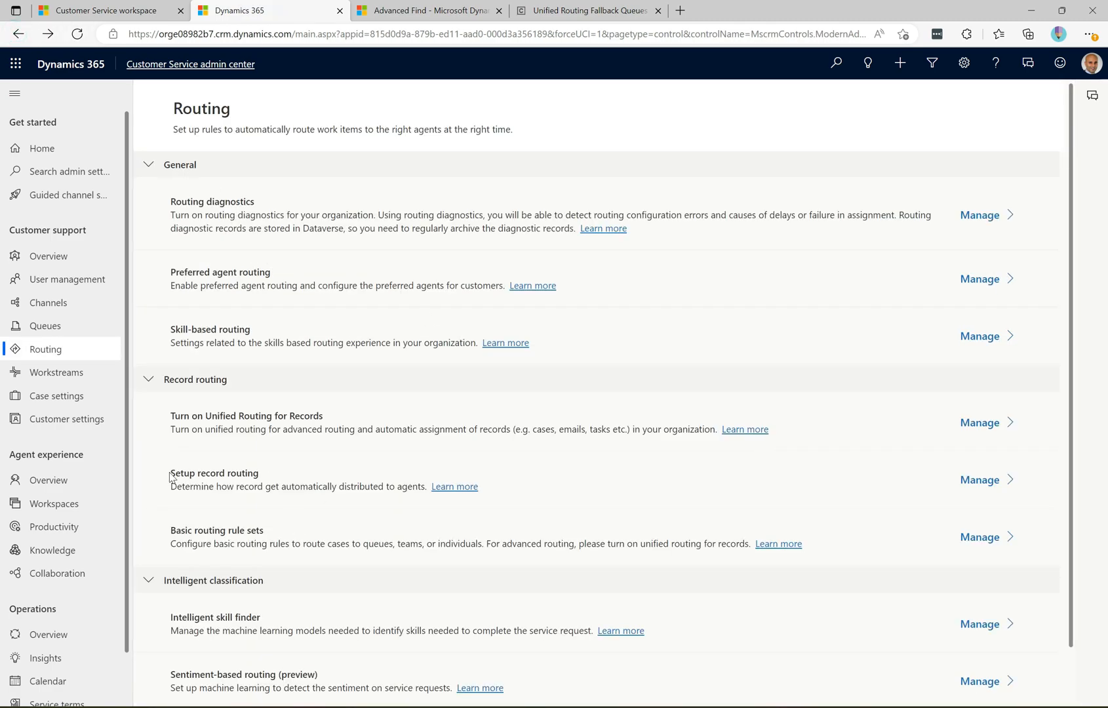
# Step: Add Case as a record type in the record routing setup
pyautogui.moveTo(170, 473); pyautogui.dragTo(260, 473)
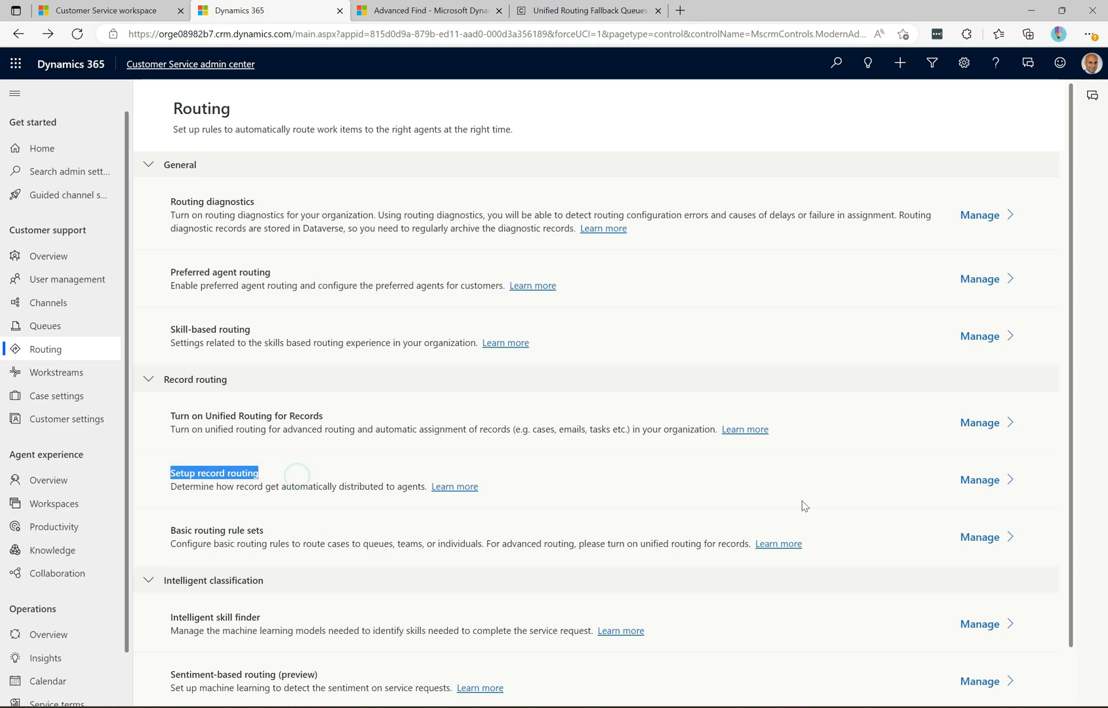
pyautogui.click(977, 480)
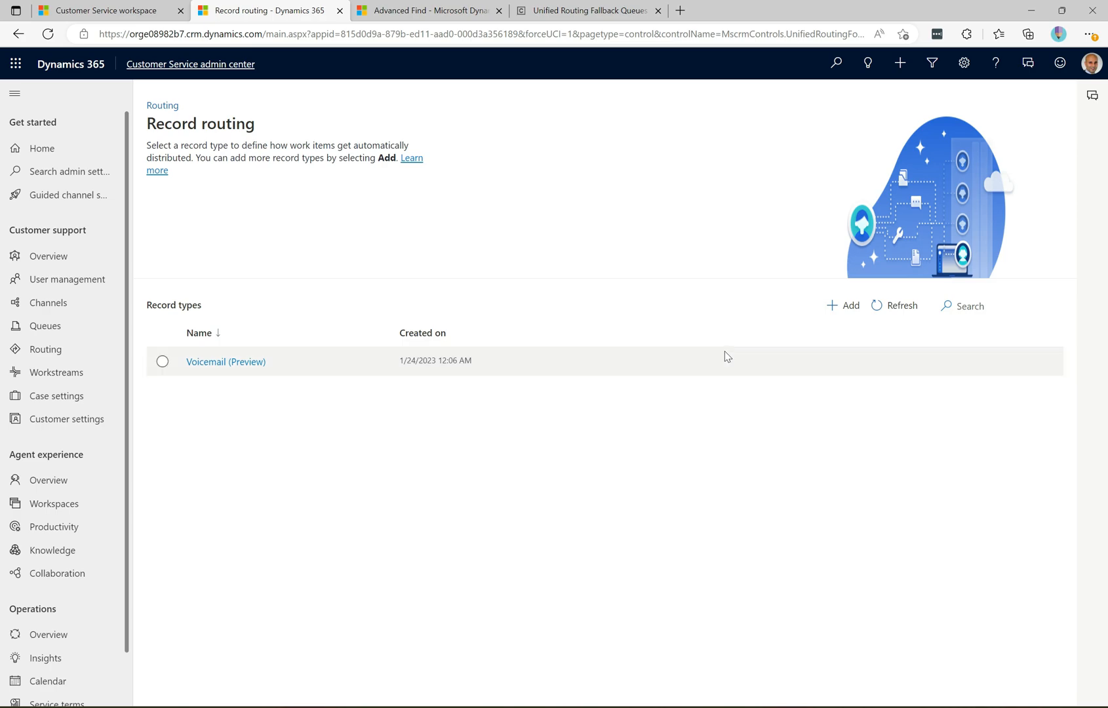
pyautogui.click(840, 308)
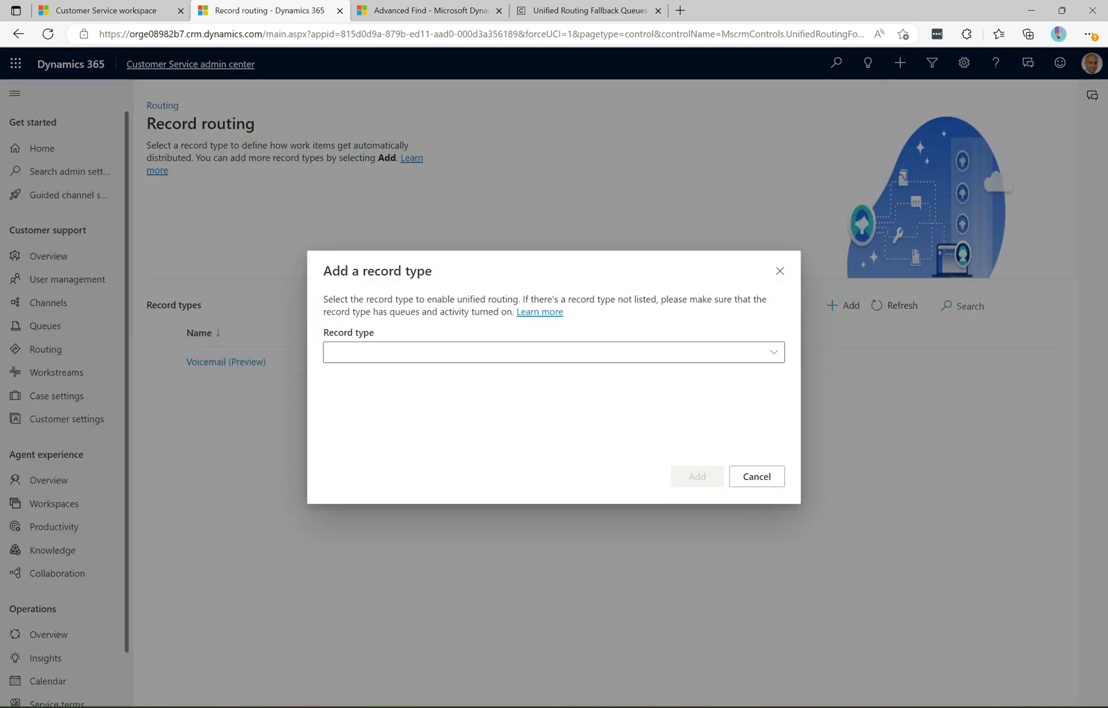
pyautogui.click(770, 351)
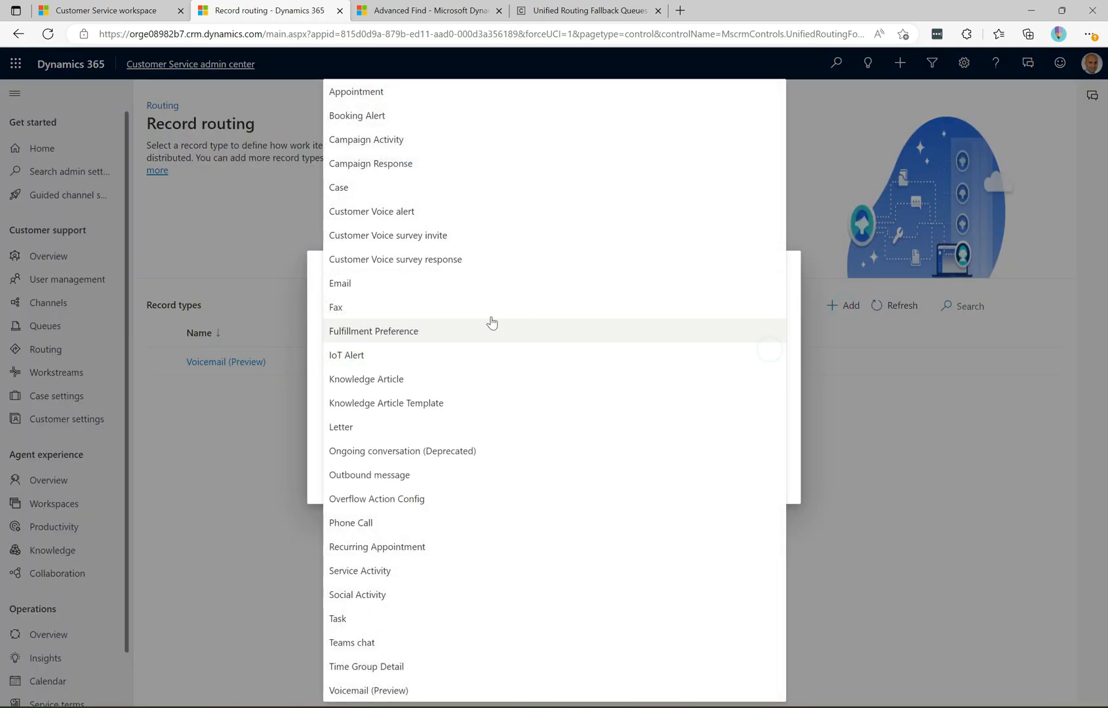
pyautogui.click(349, 195)
pyautogui.click(698, 483)
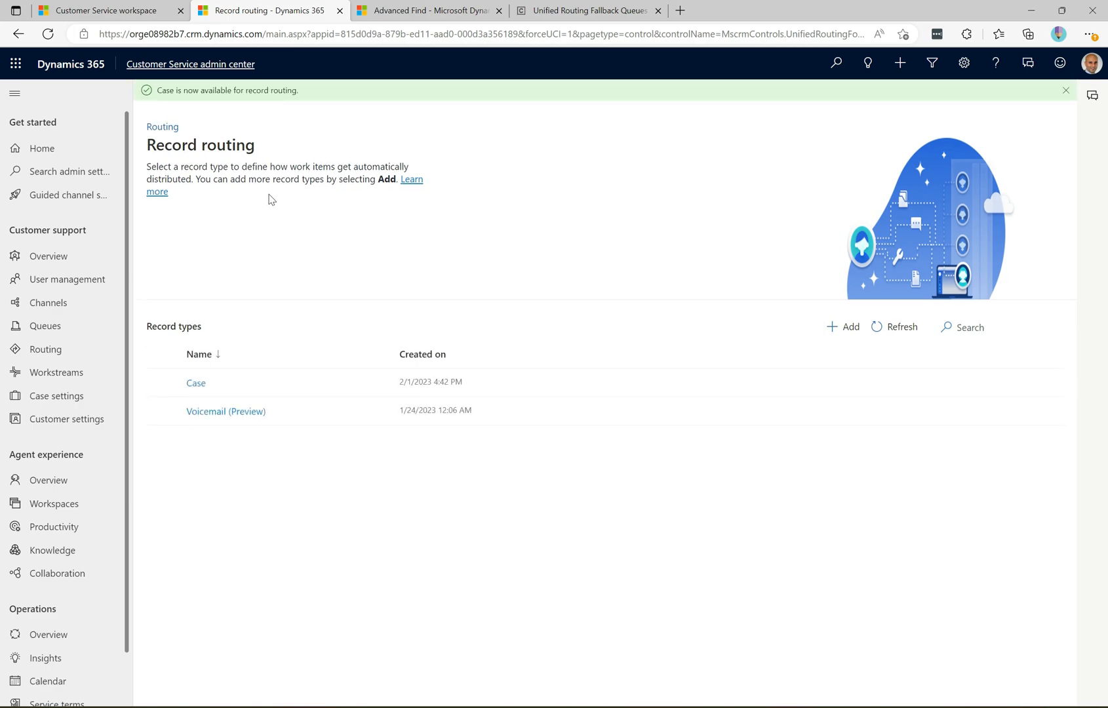
# Step: Start a new workstream in the Case routing hub named My Workstream, with type Record and record type Case
pyautogui.click(195, 384)
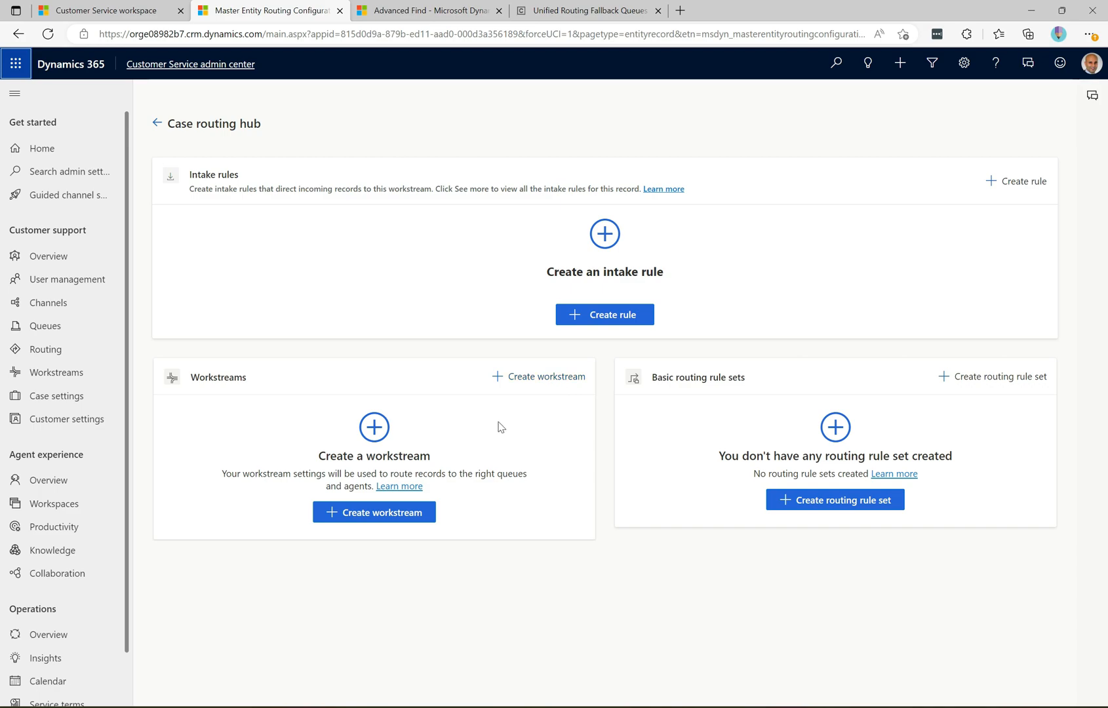
pyautogui.click(379, 514)
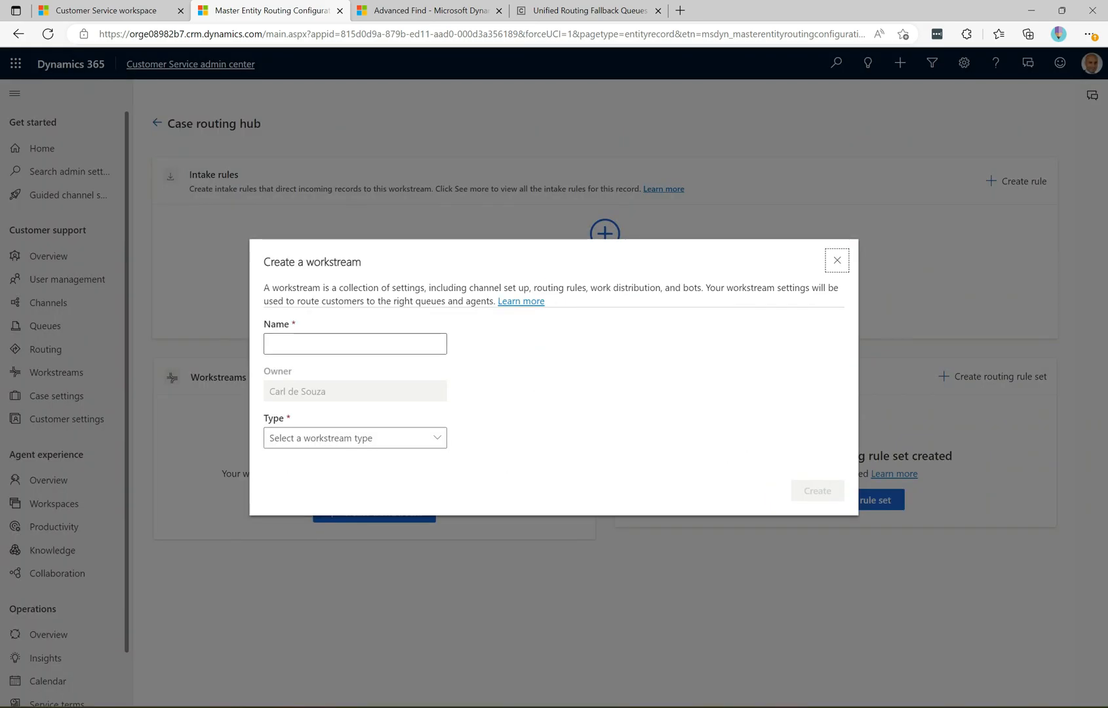
pyautogui.click(328, 343)
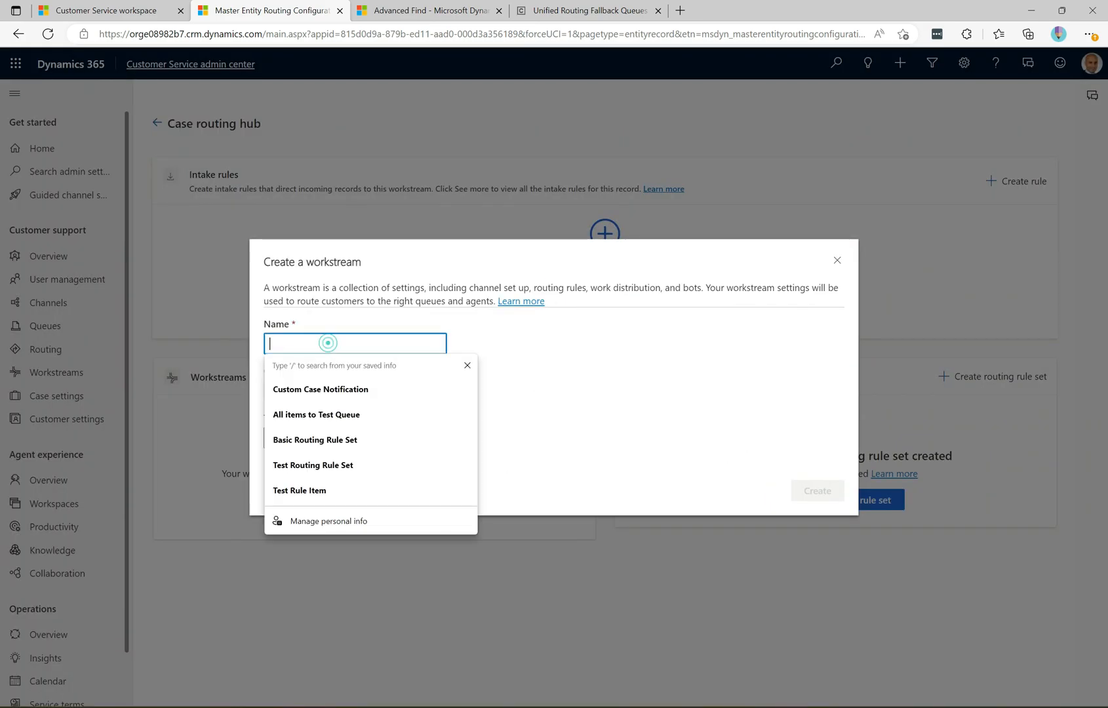
pyautogui.write('My Workstream')
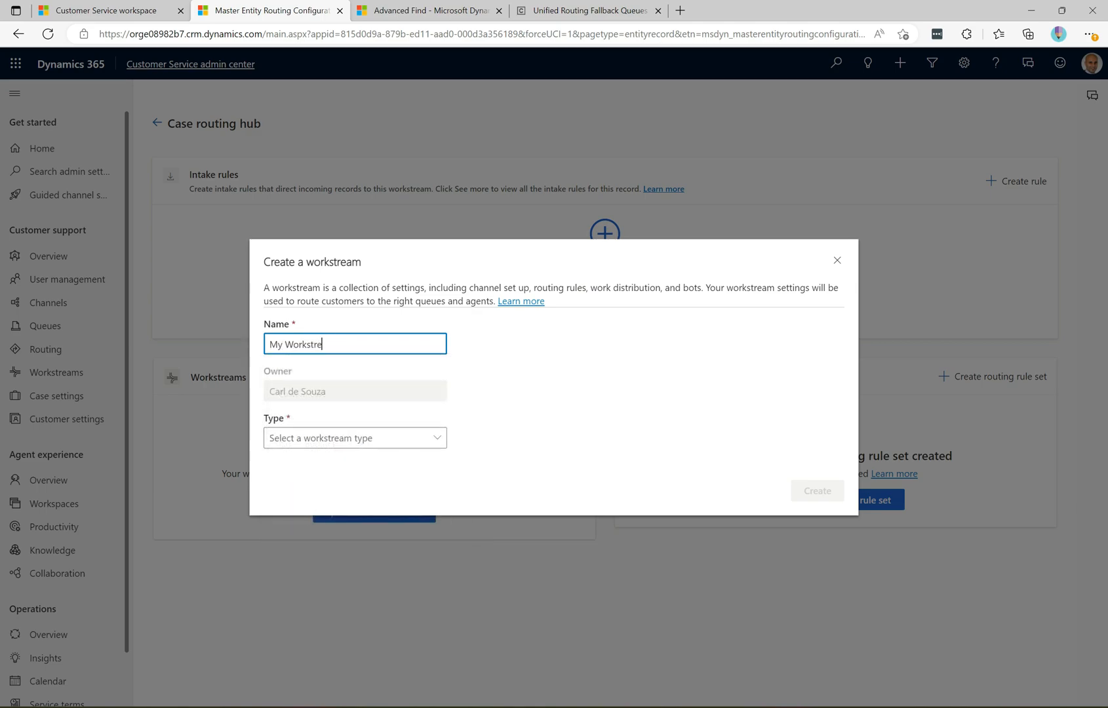
pyautogui.click(436, 444)
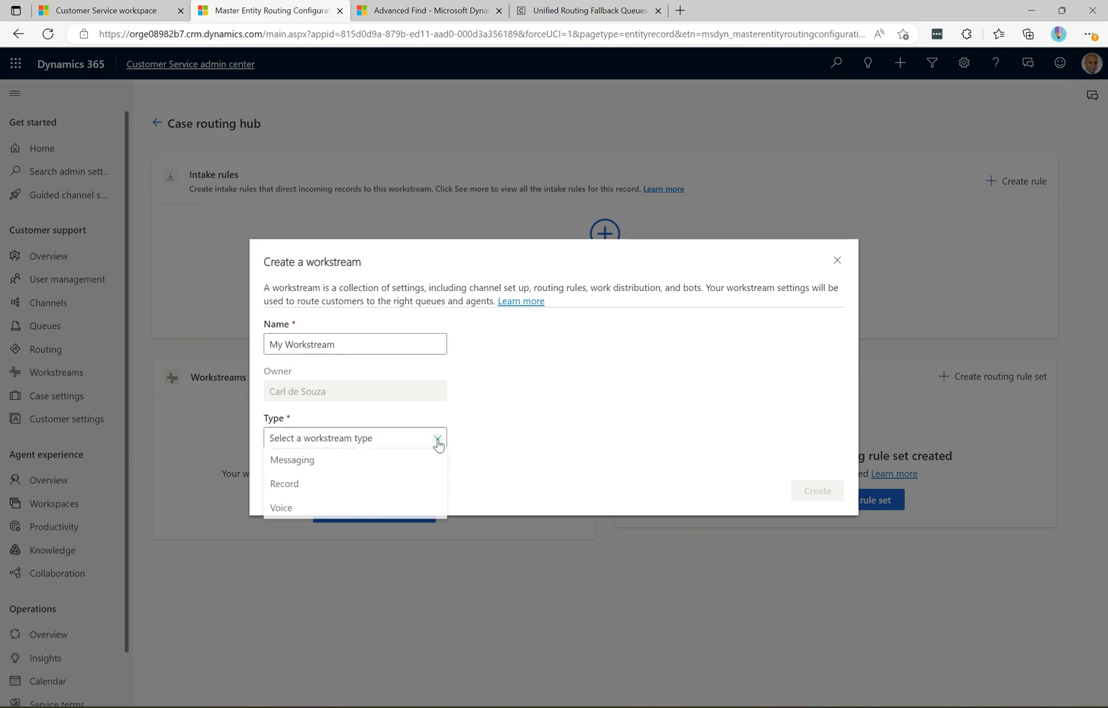
pyautogui.click(300, 491)
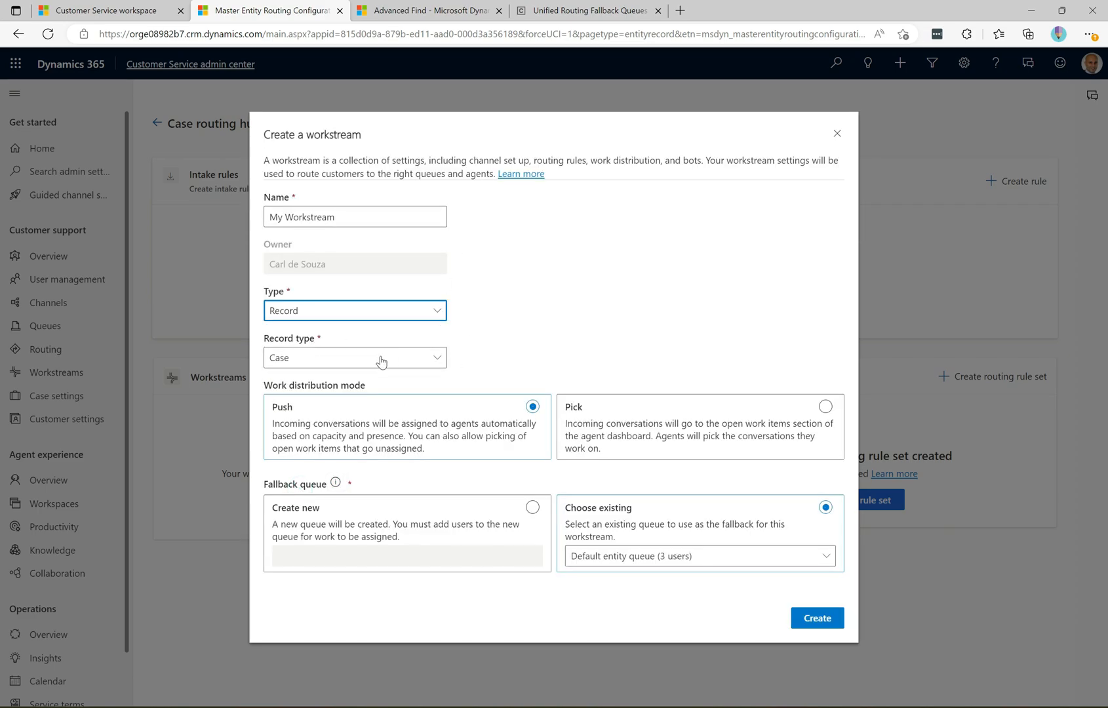
pyautogui.click(437, 359)
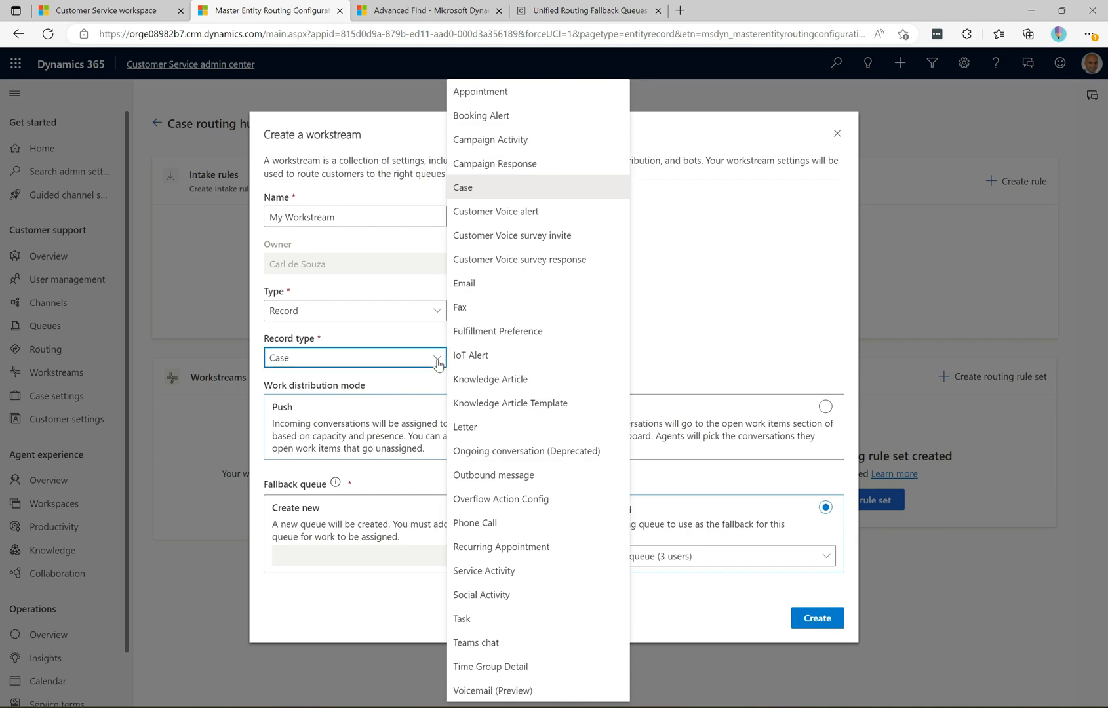
pyautogui.click(436, 359)
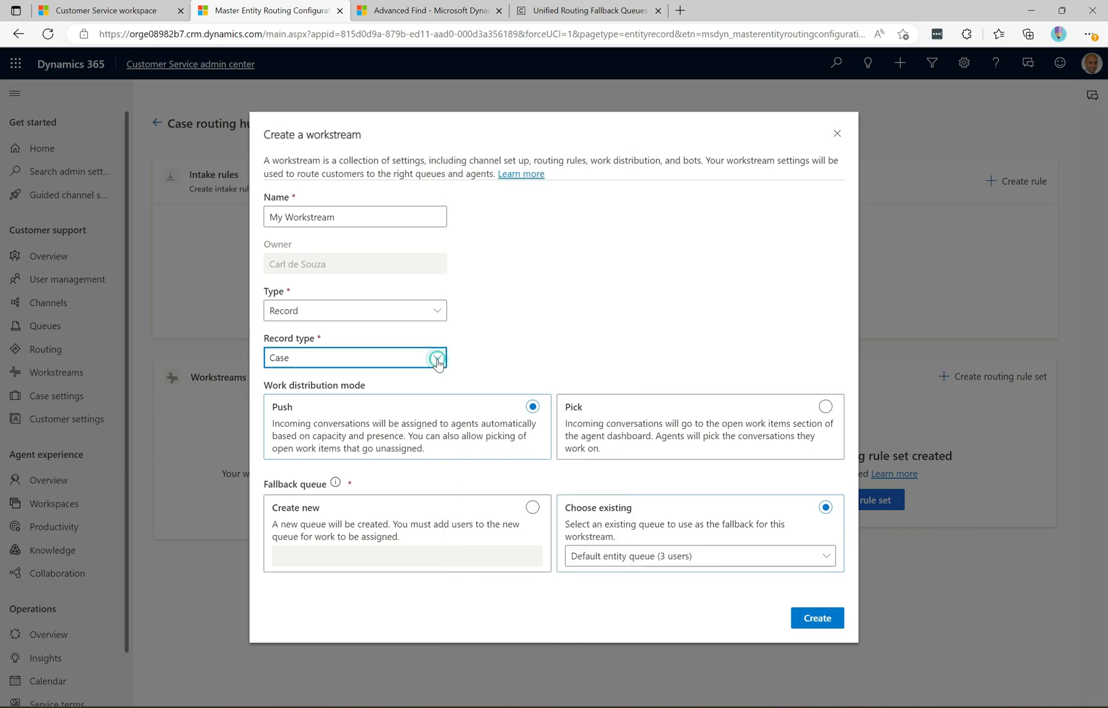
pyautogui.click(500, 338)
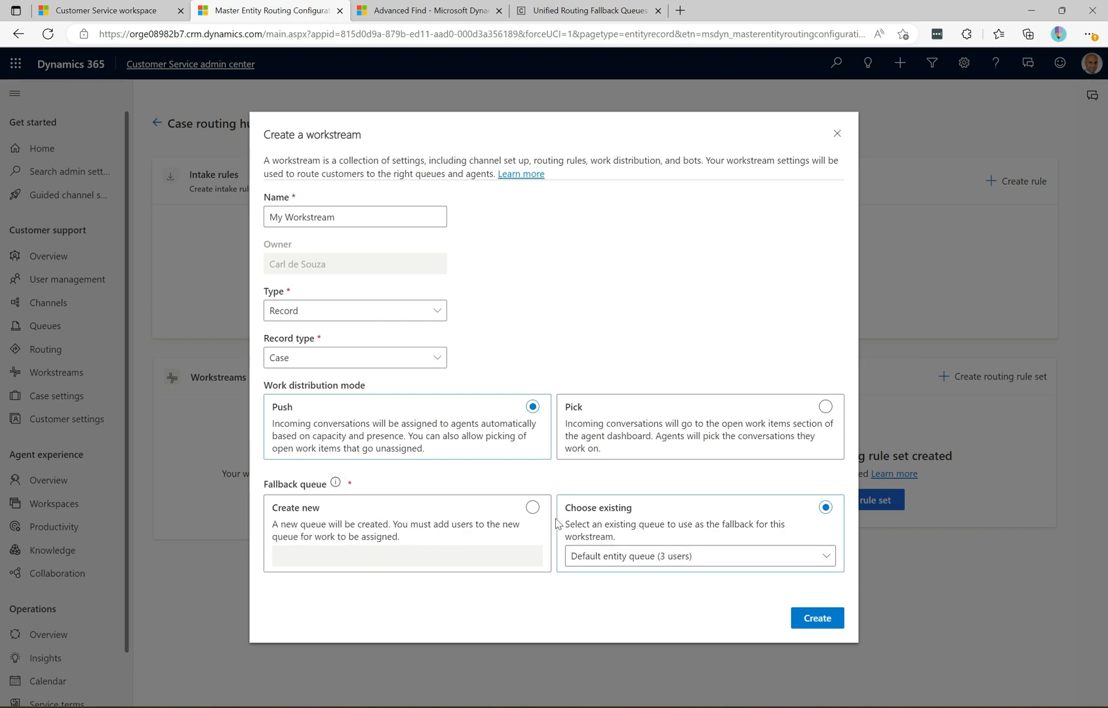
# Step: Assign a newly created fallback queue named Fallback Queue to the workstream and create the workstream
pyautogui.click(533, 507)
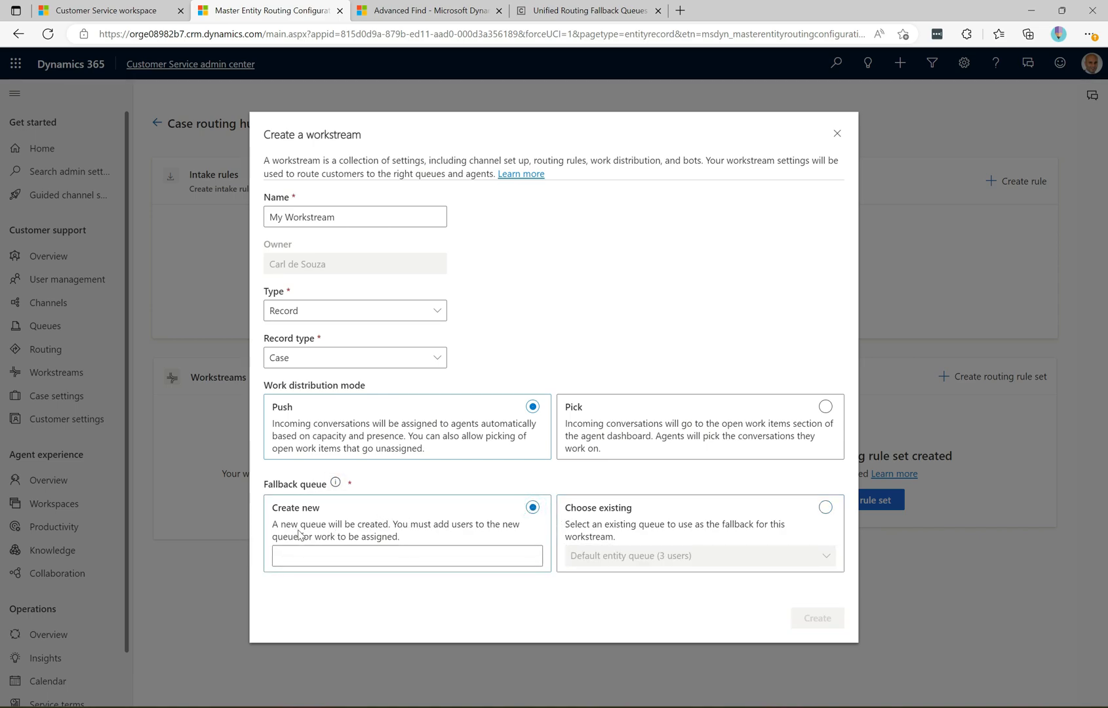
pyautogui.click(330, 555)
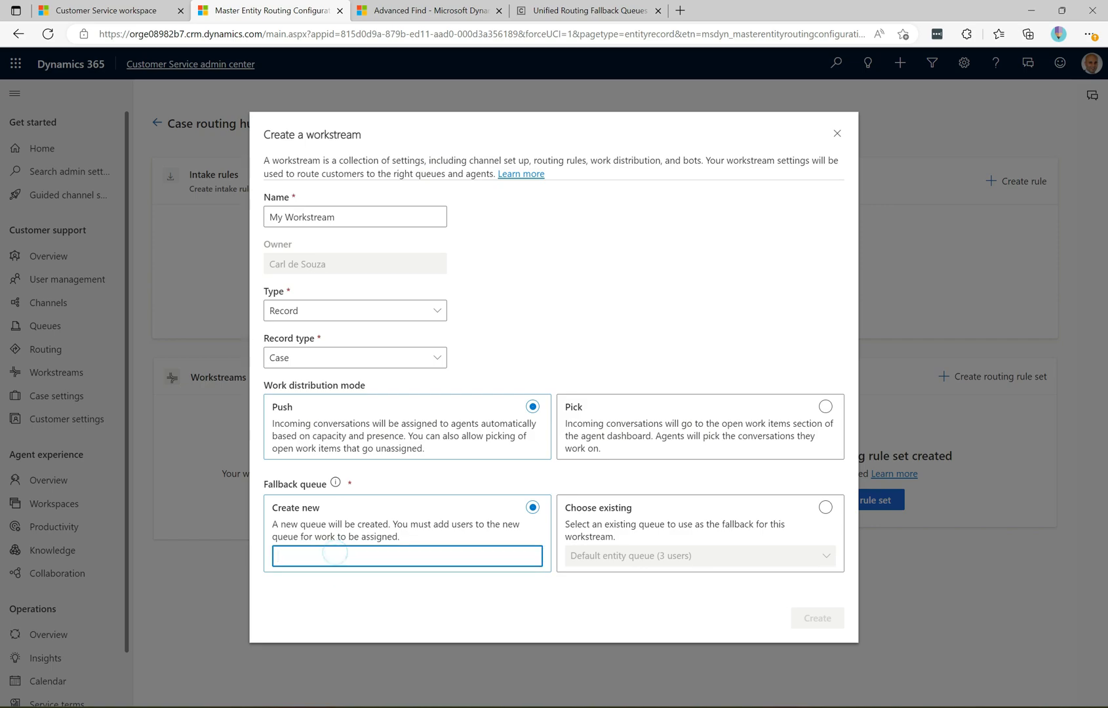
pyautogui.write('Fallback Queue')
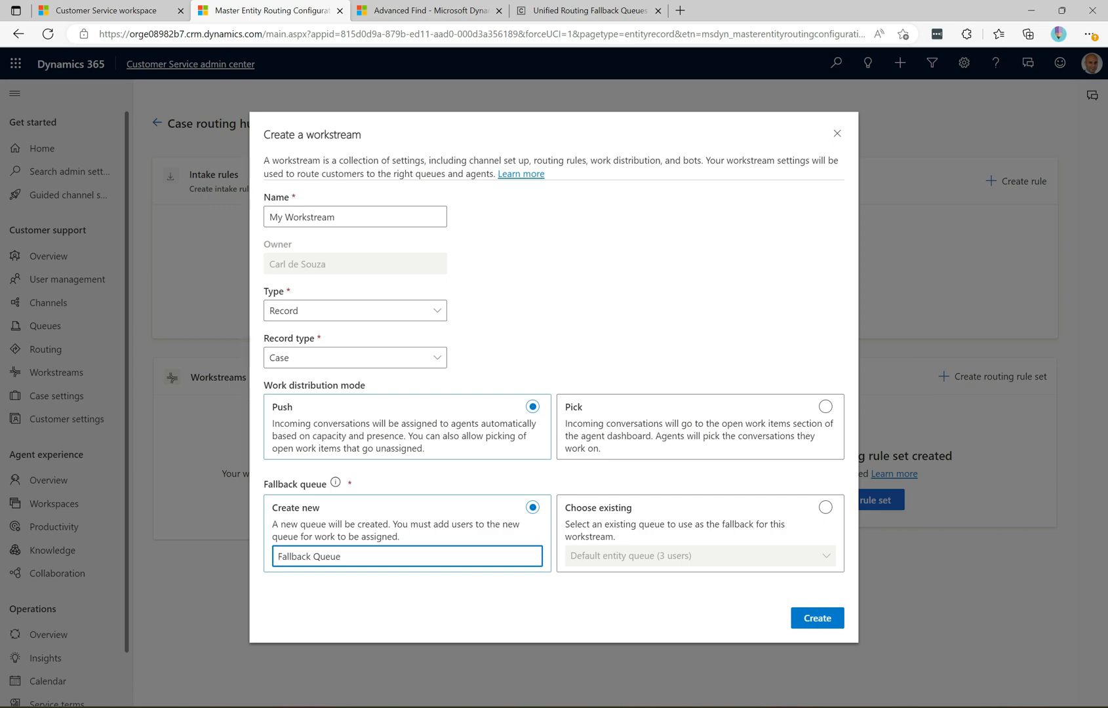
pyautogui.click(376, 610)
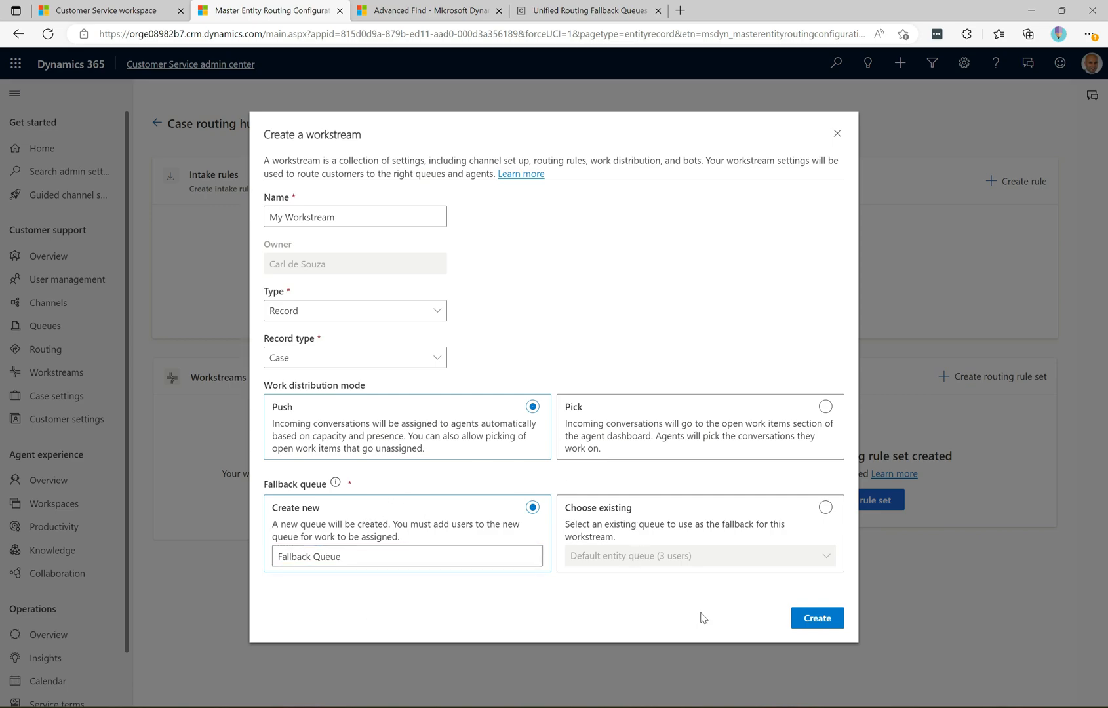
pyautogui.click(818, 619)
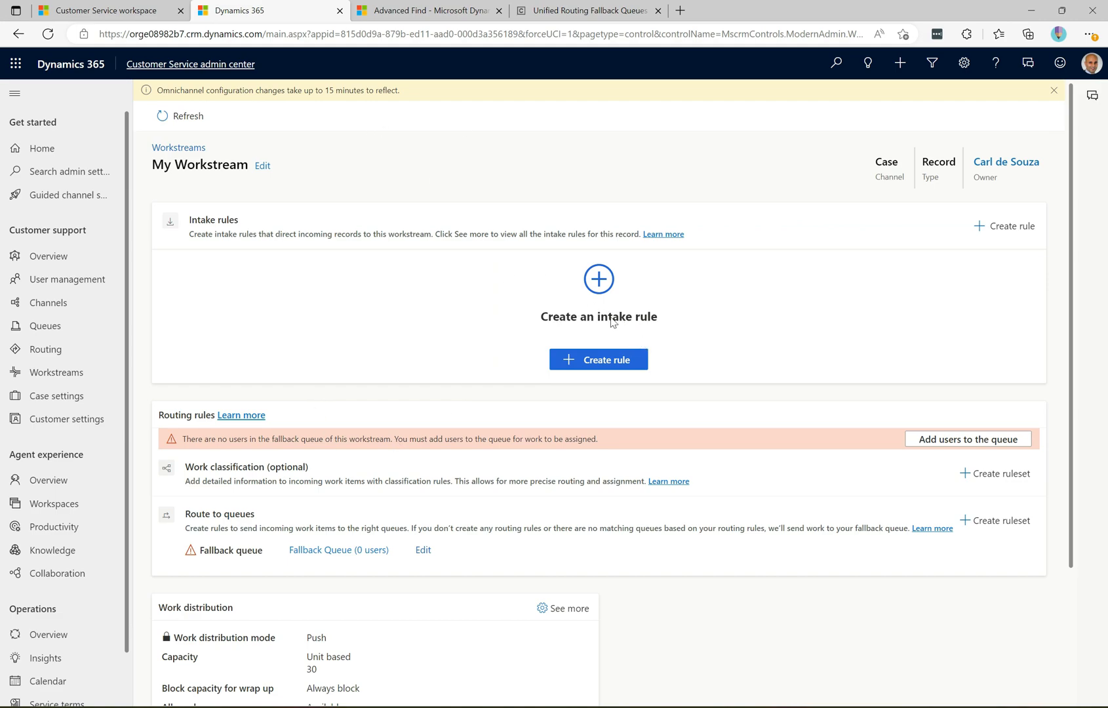
# Step: Start a new intake rule for the workstream and name it My Intake Rule
pyautogui.click(596, 361)
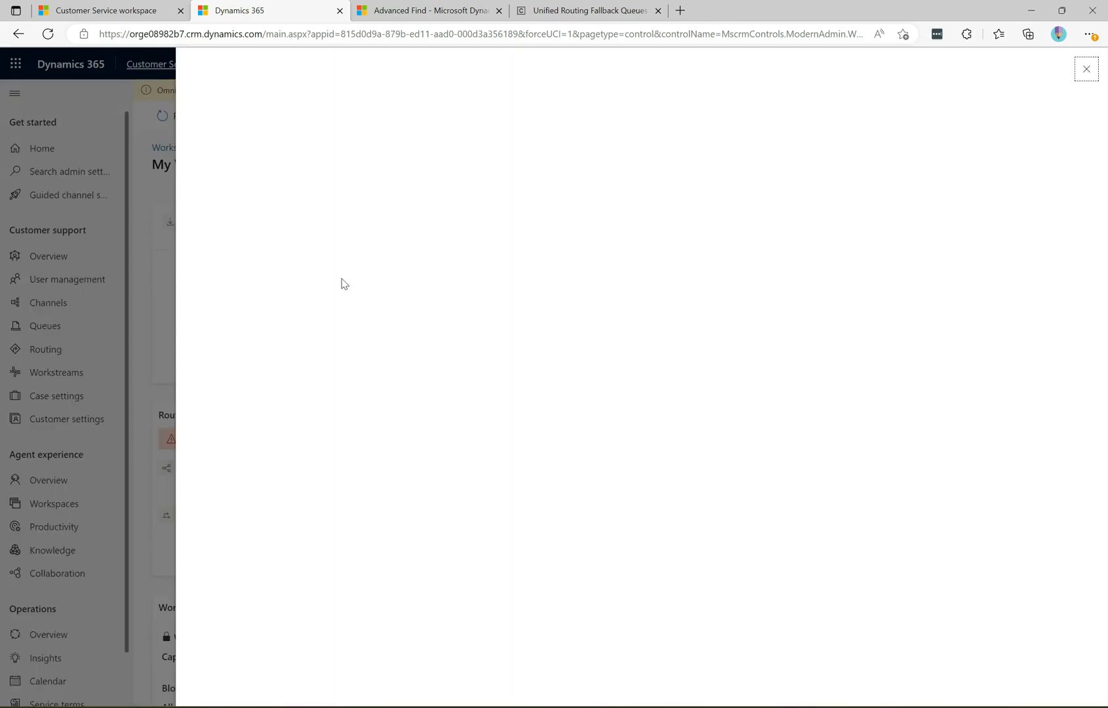
pyautogui.click(258, 152)
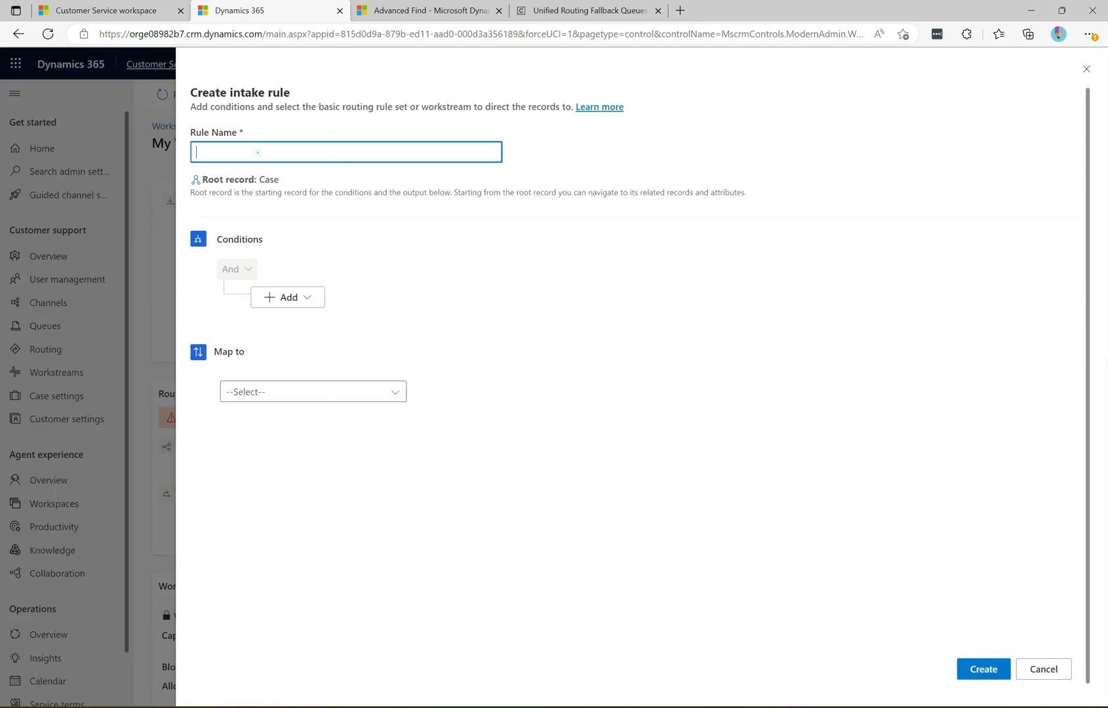
pyautogui.write('My Intake Rule')
# Step: Add a condition row to the intake rule where Case Title contains Test
pyautogui.click(292, 297)
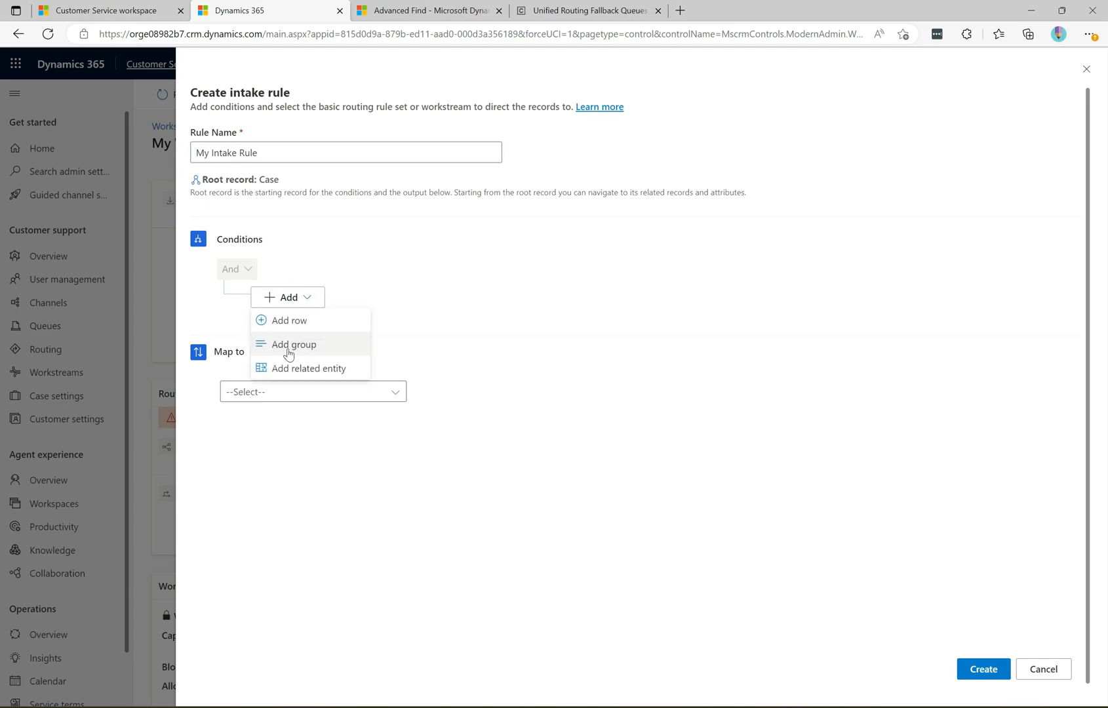
pyautogui.click(290, 320)
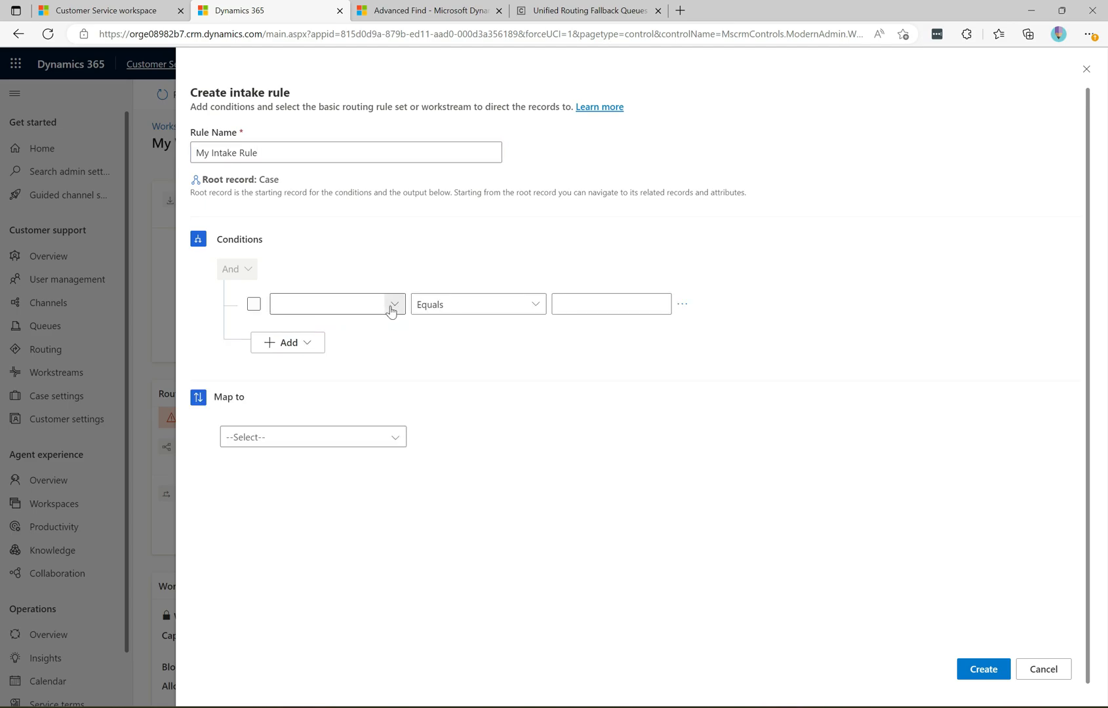
pyautogui.click(393, 306)
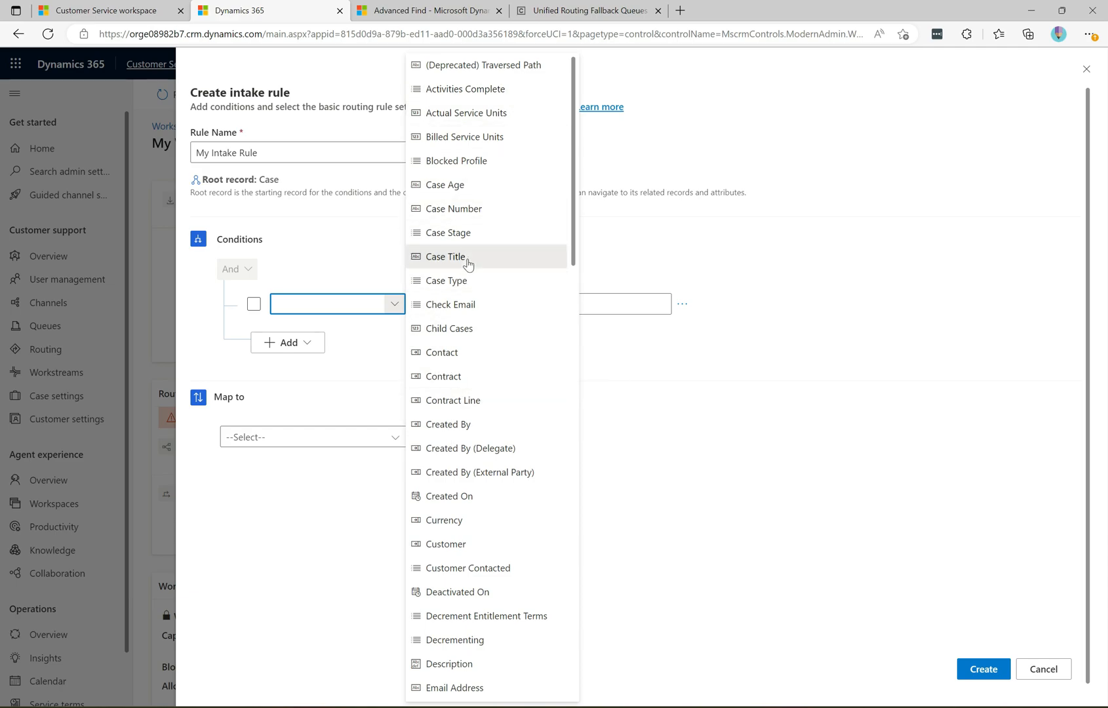
pyautogui.click(467, 257)
pyautogui.click(536, 304)
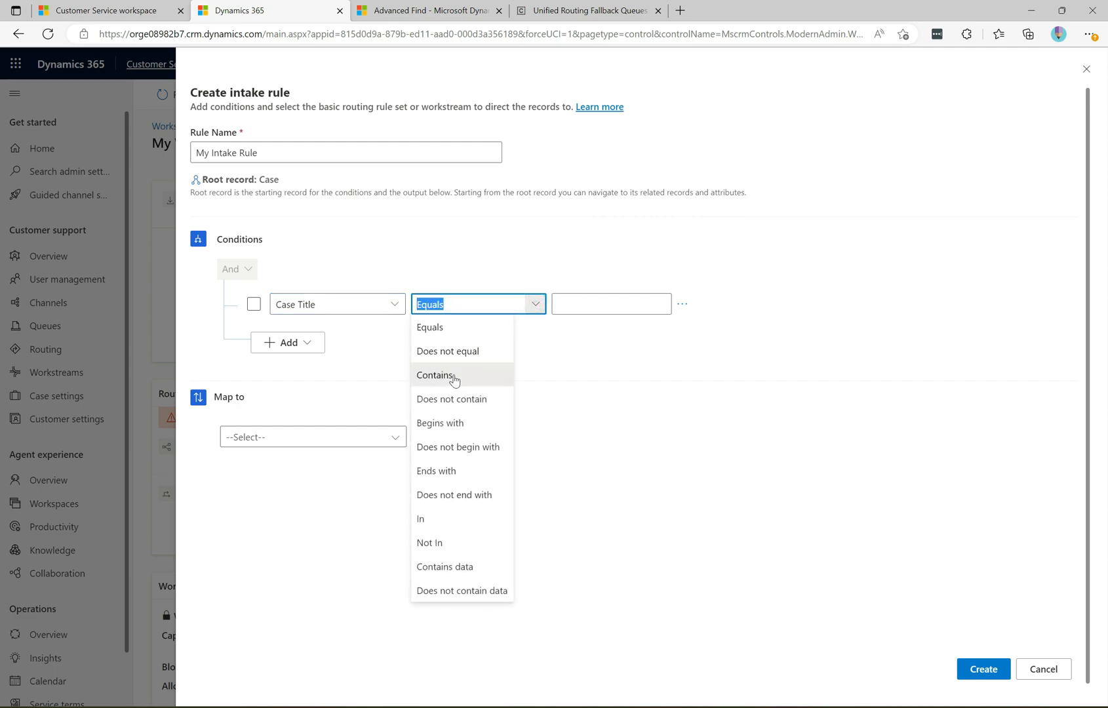
pyautogui.click(453, 380)
pyautogui.click(583, 303)
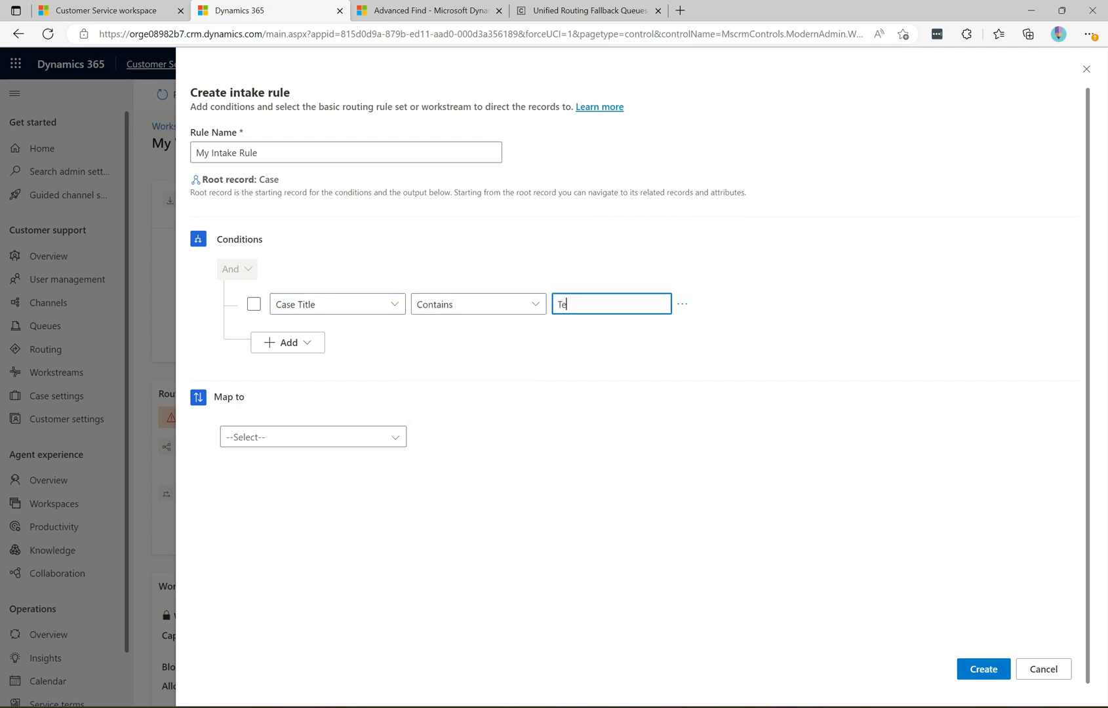
# Step: Delete the Case Title condition row from the intake rule
pyautogui.click(397, 305)
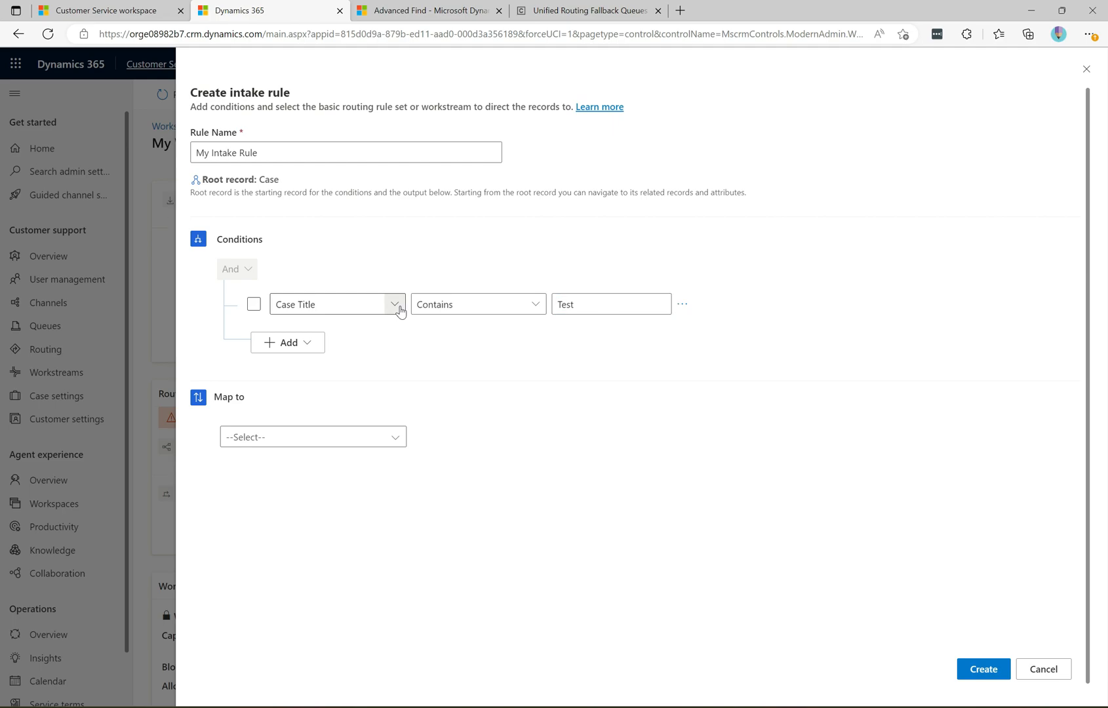
pyautogui.click(337, 342)
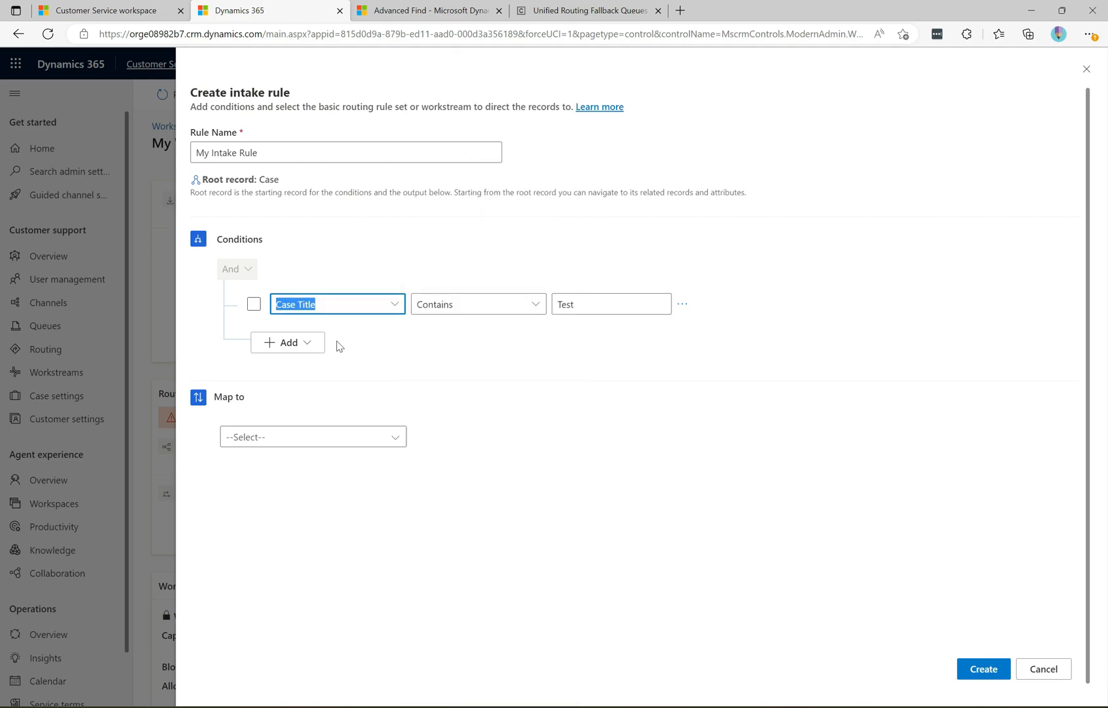
pyautogui.click(254, 304)
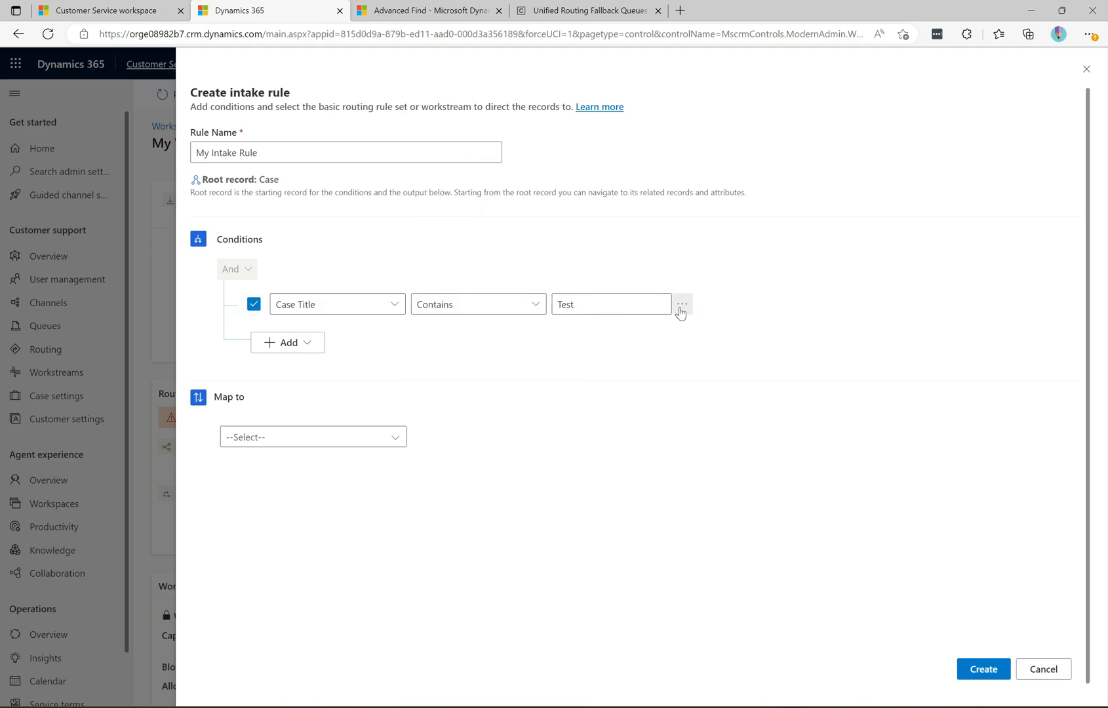
pyautogui.click(682, 304)
pyautogui.click(698, 306)
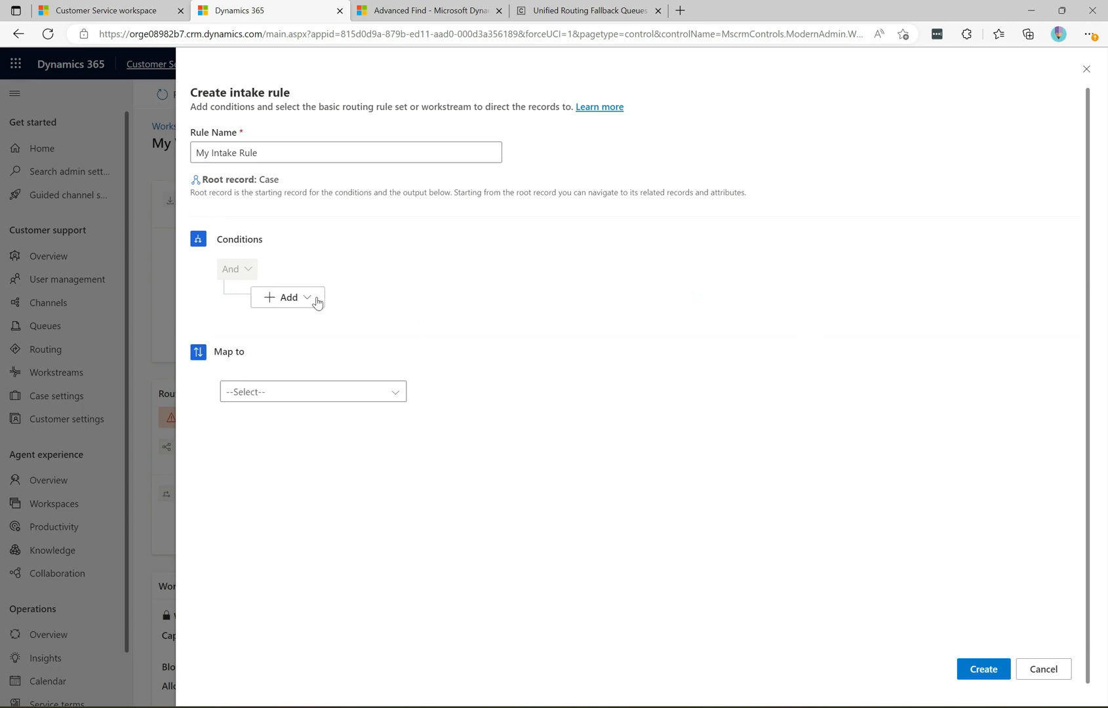
pyautogui.click(316, 302)
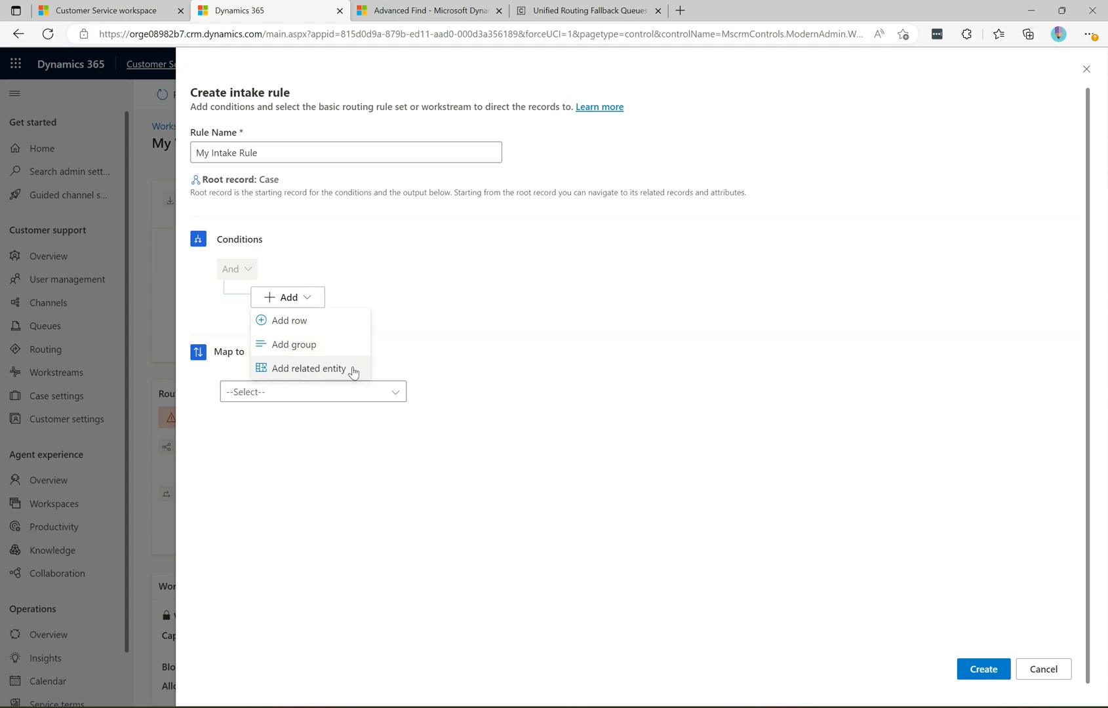
pyautogui.click(353, 369)
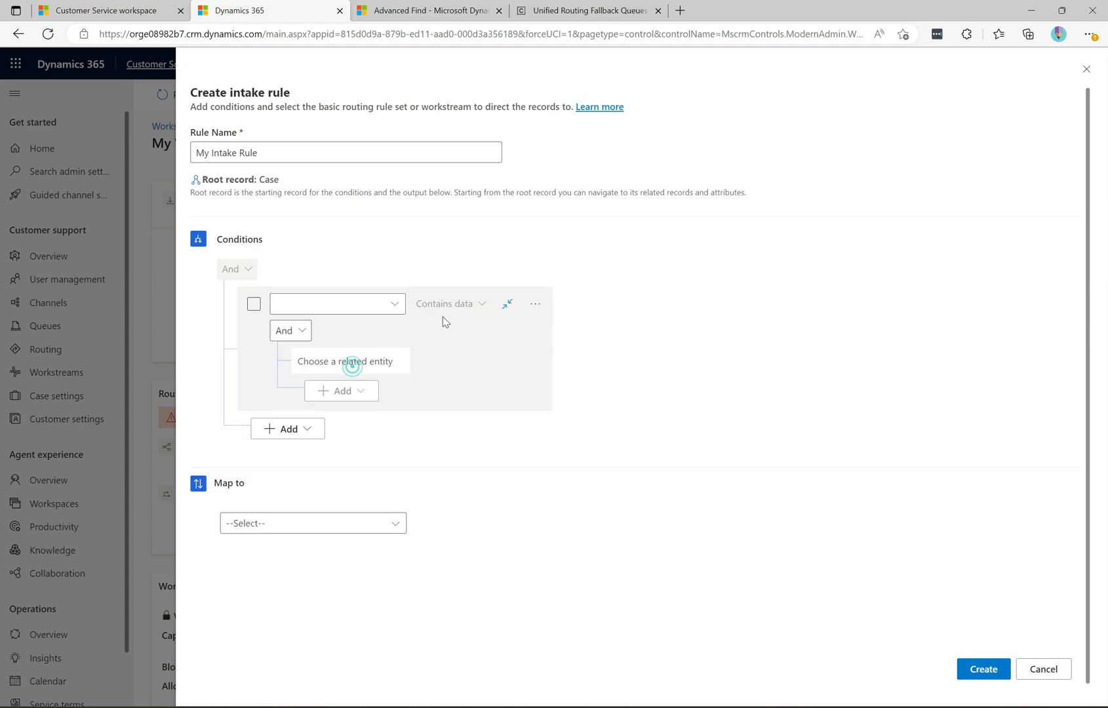
pyautogui.click(402, 303)
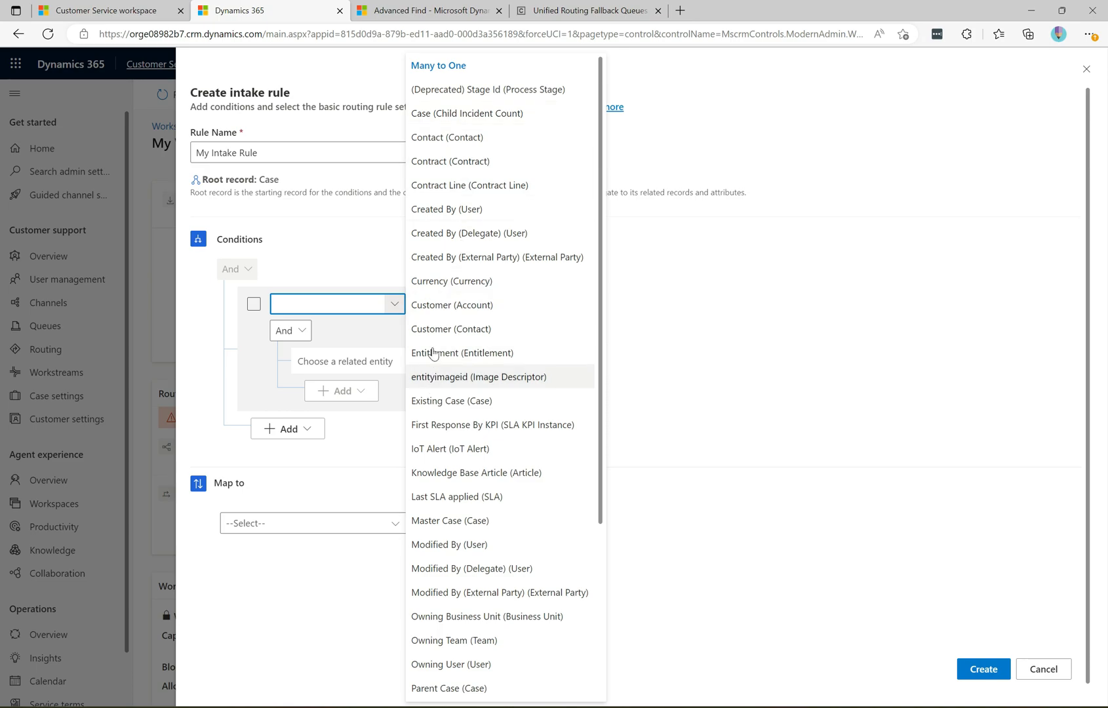
pyautogui.click(357, 237)
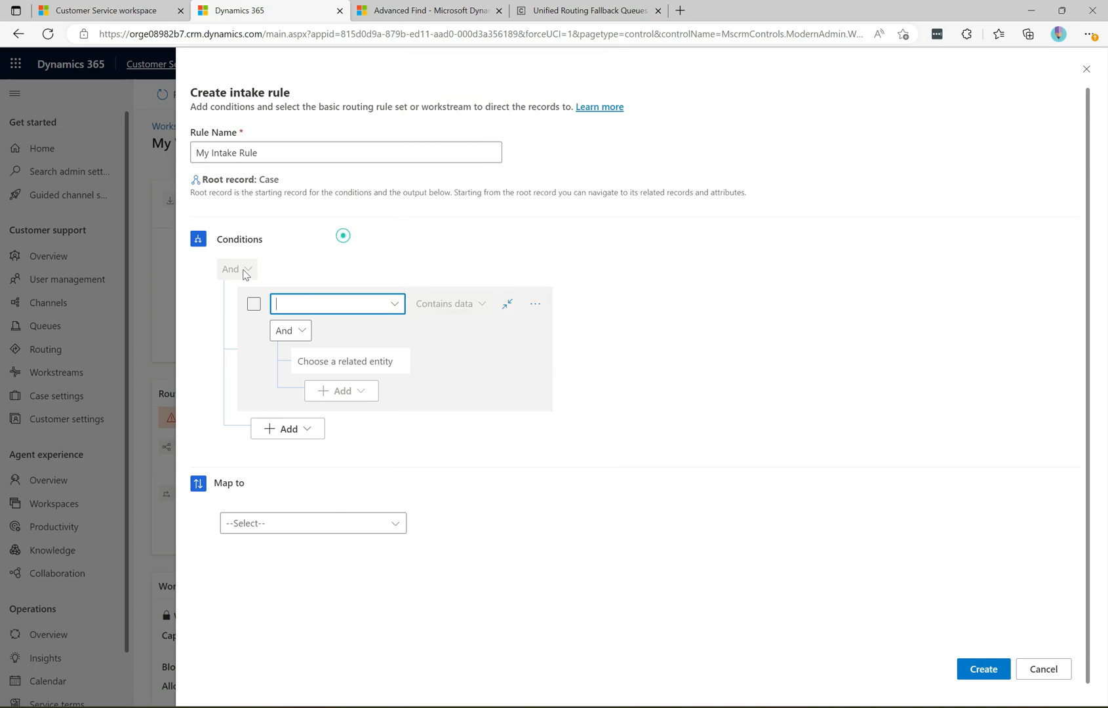
pyautogui.click(535, 303)
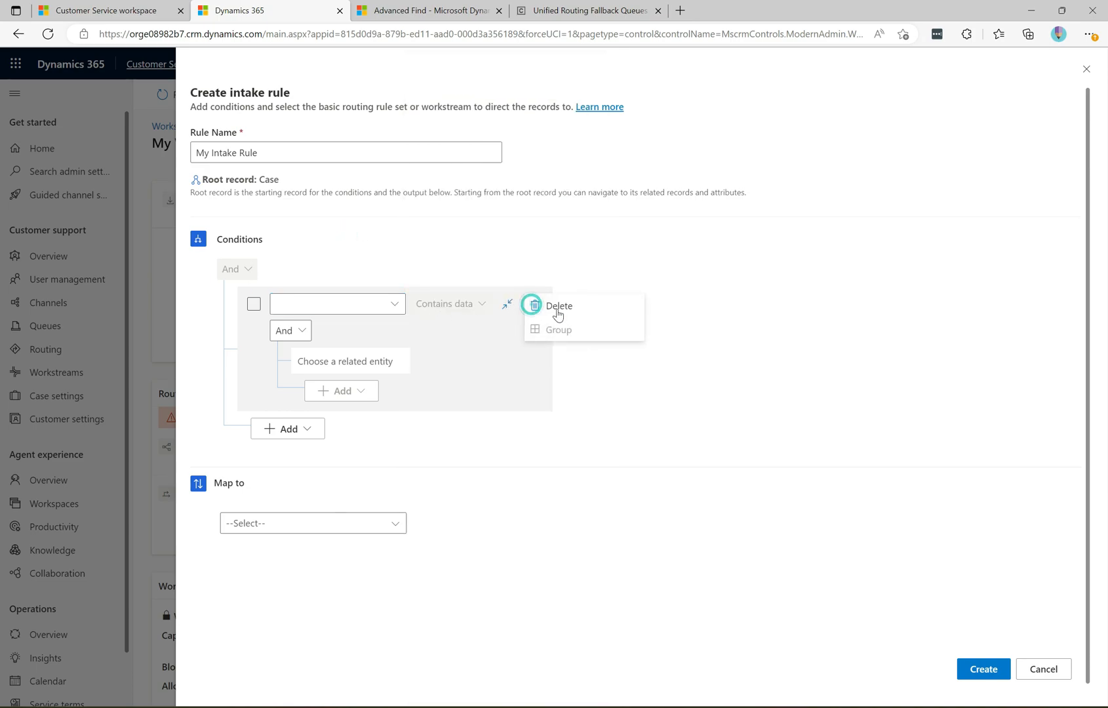
pyautogui.click(581, 306)
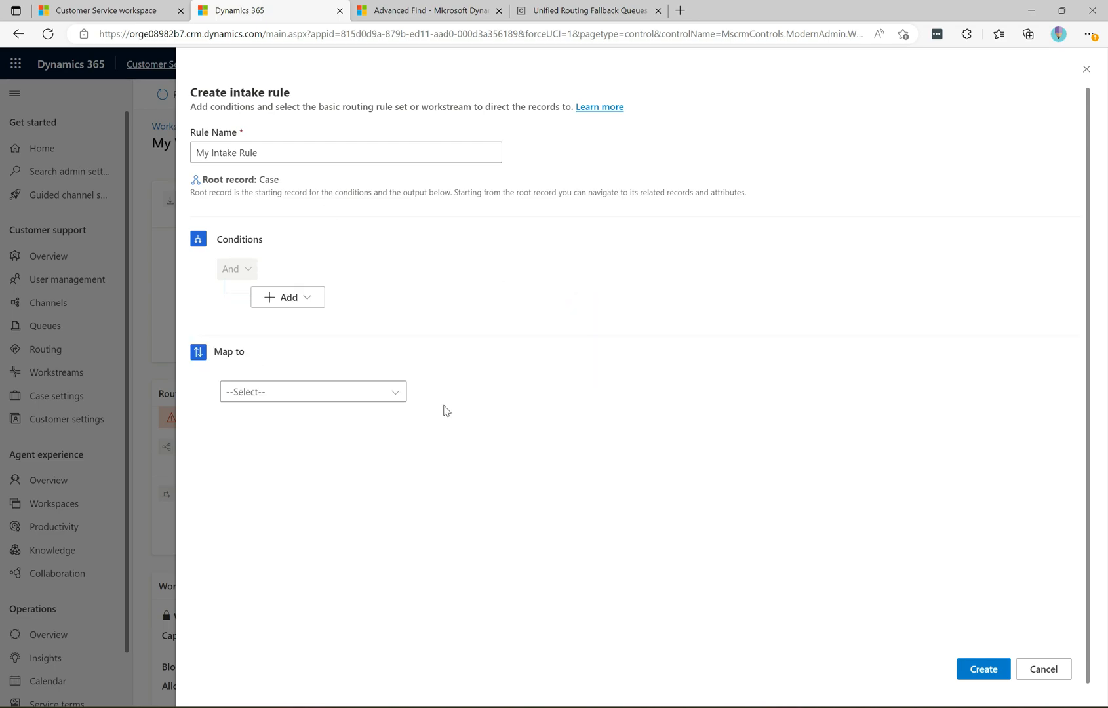
# Step: Map the intake rule to the workstream My Workstream and create it without a condition
pyautogui.click(396, 393)
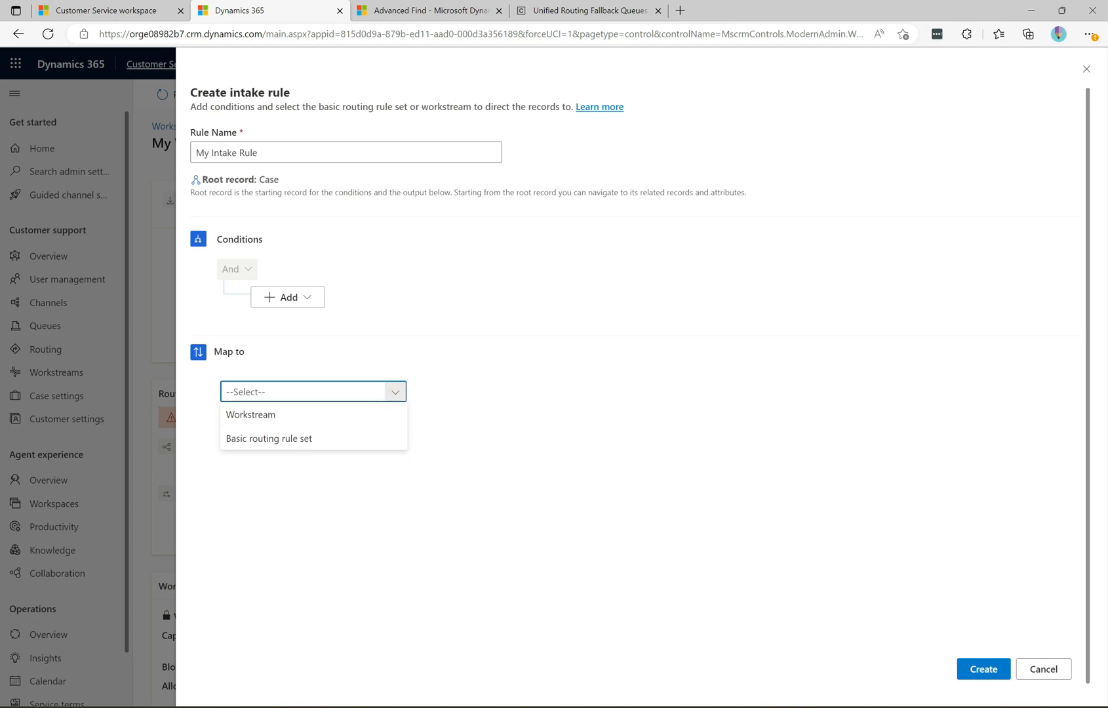
pyautogui.click(265, 415)
pyautogui.click(590, 392)
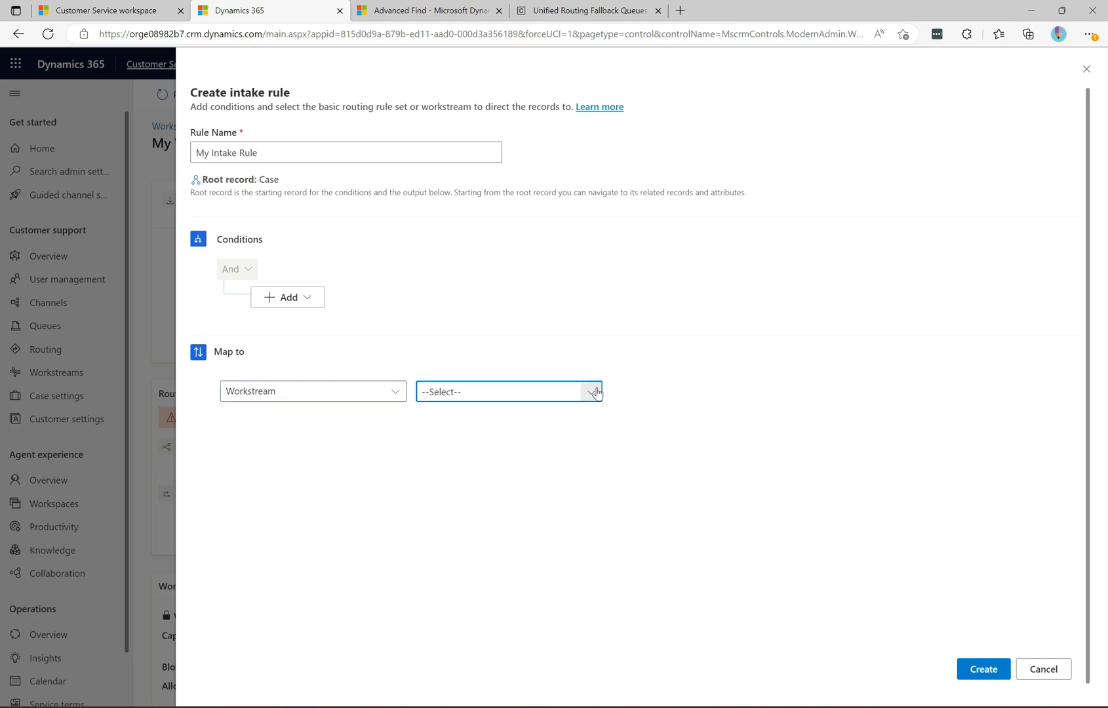
pyautogui.click(485, 416)
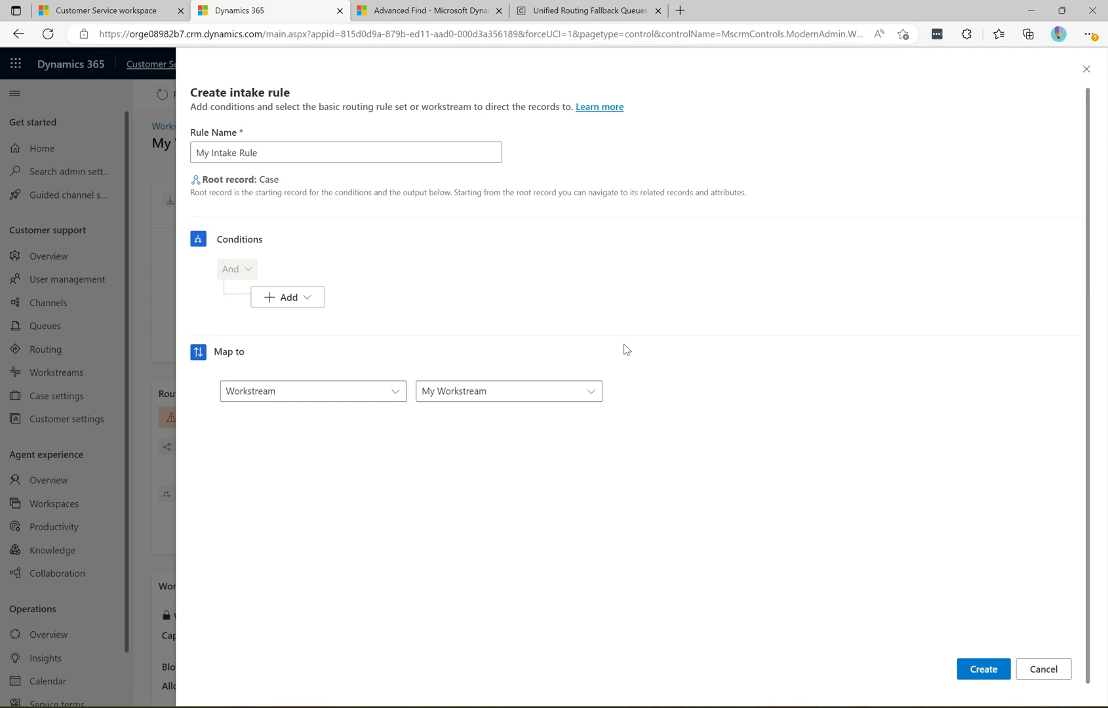
pyautogui.click(993, 677)
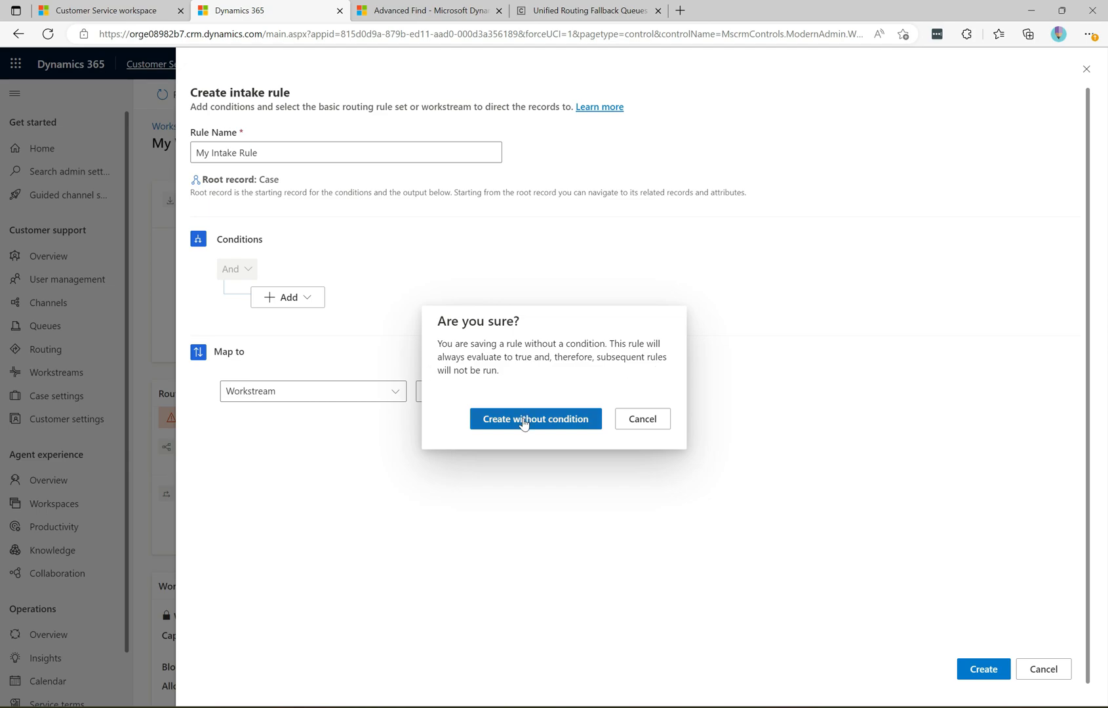
pyautogui.click(524, 424)
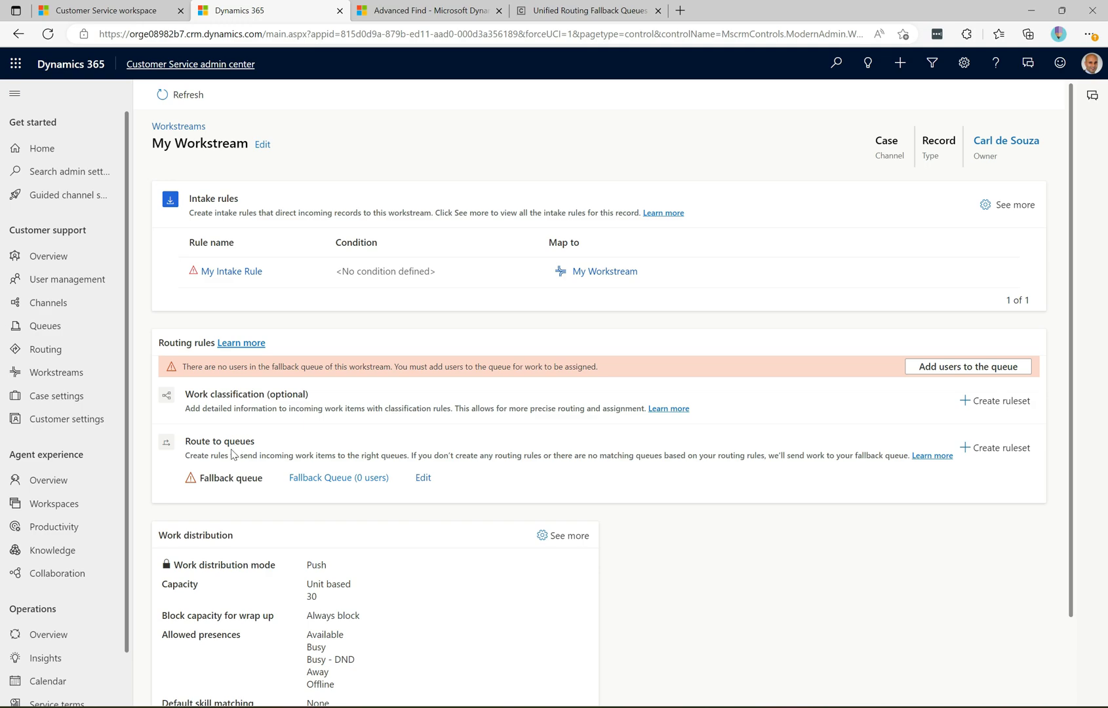
# Step: Create a route-to-queues ruleset for the workstream named Support Ruleset
pyautogui.click(999, 451)
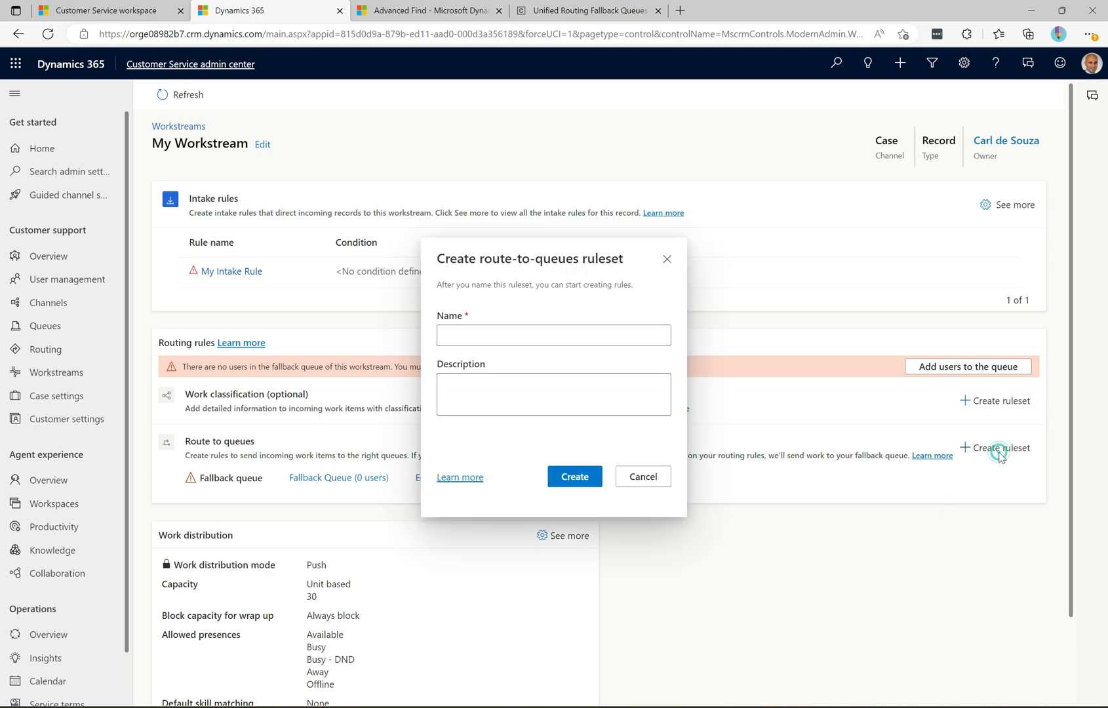
pyautogui.click(506, 335)
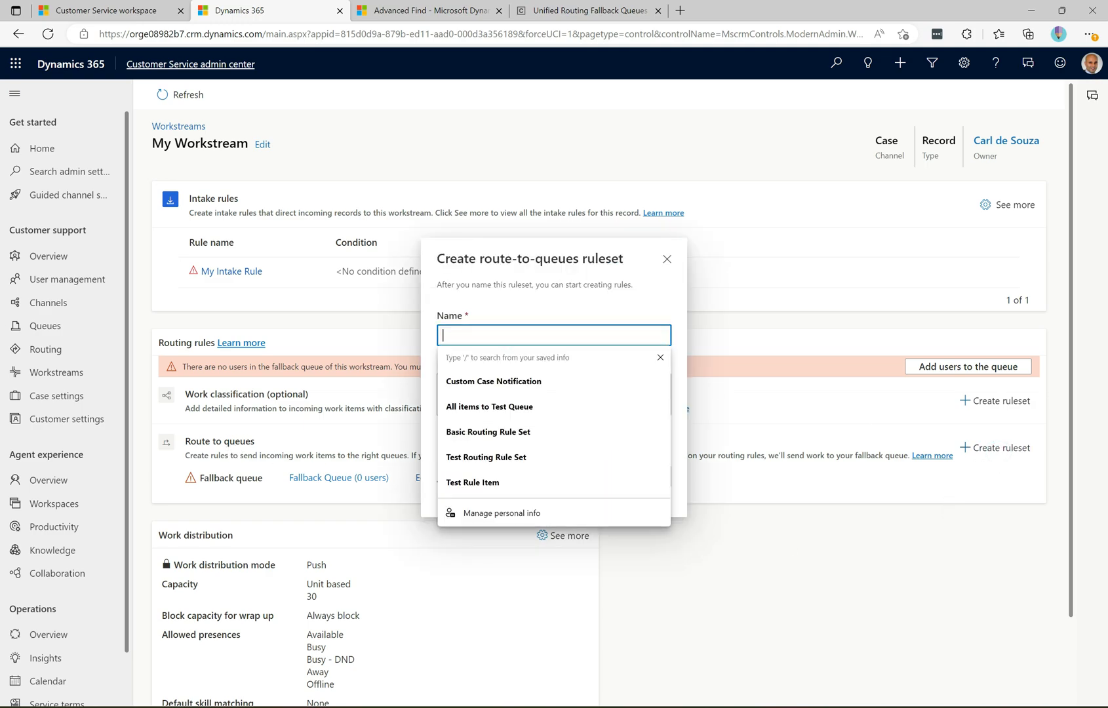
pyautogui.write('My')
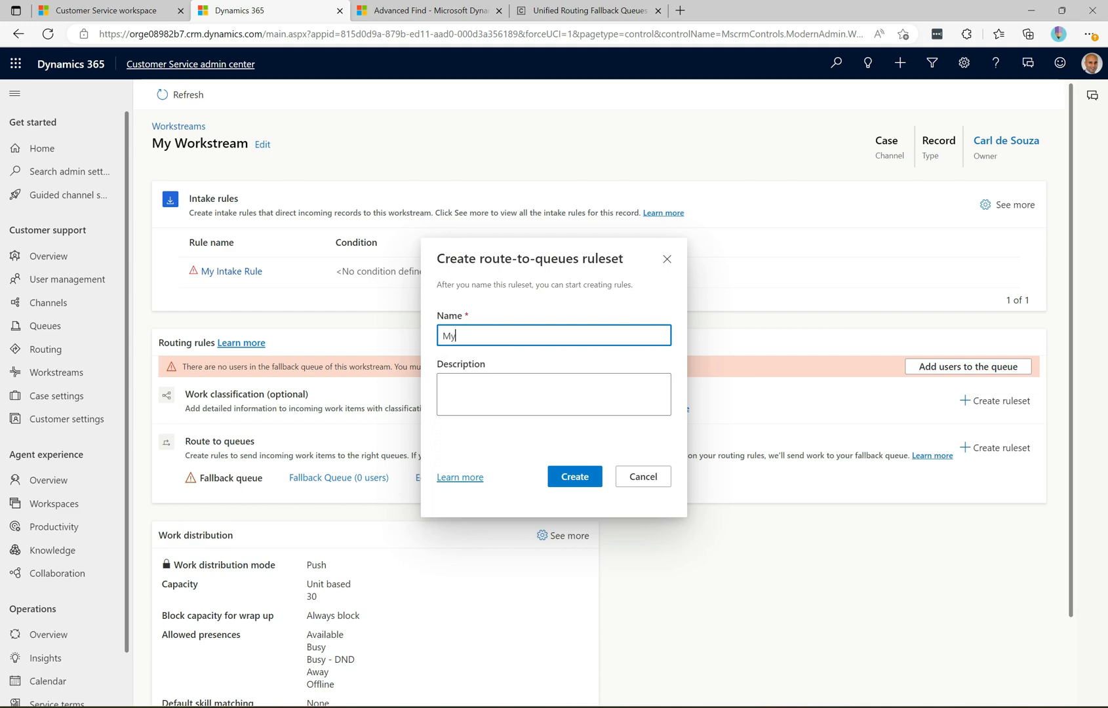
pyautogui.press('BackSpace')
pyautogui.press('BackSpace')
pyautogui.write('Support Ruleset')
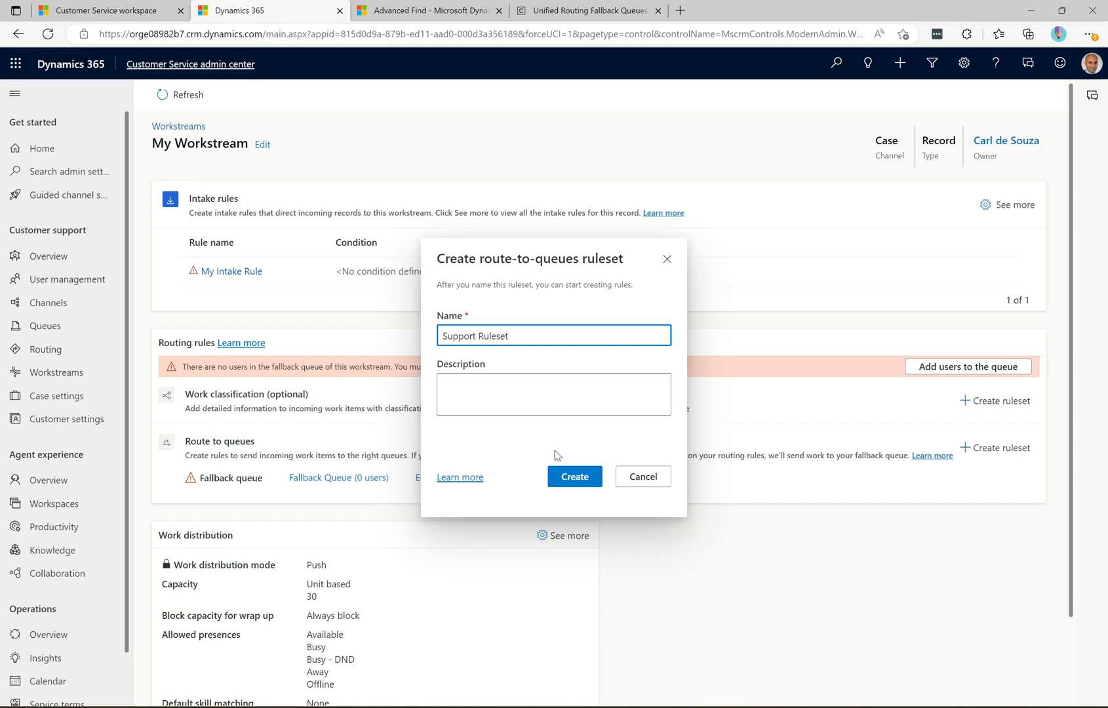
pyautogui.click(565, 475)
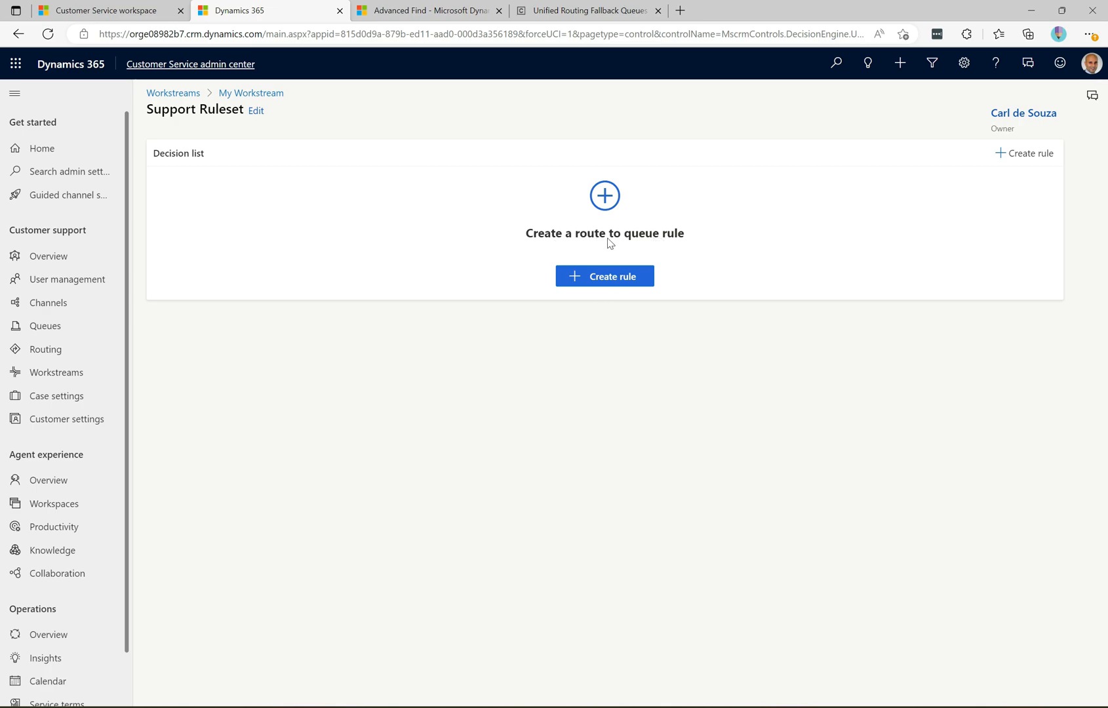
# Step: Start a new route to queue rule in the ruleset and name it Support Rule
pyautogui.click(613, 280)
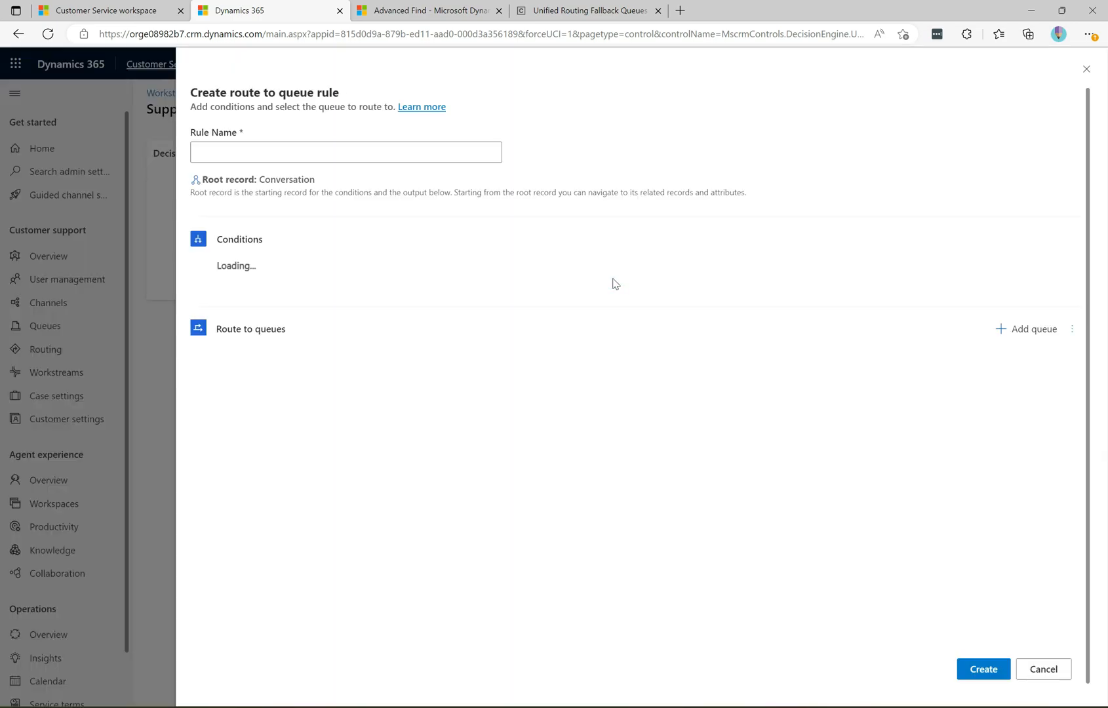
pyautogui.click(294, 151)
pyautogui.write('Support Rule')
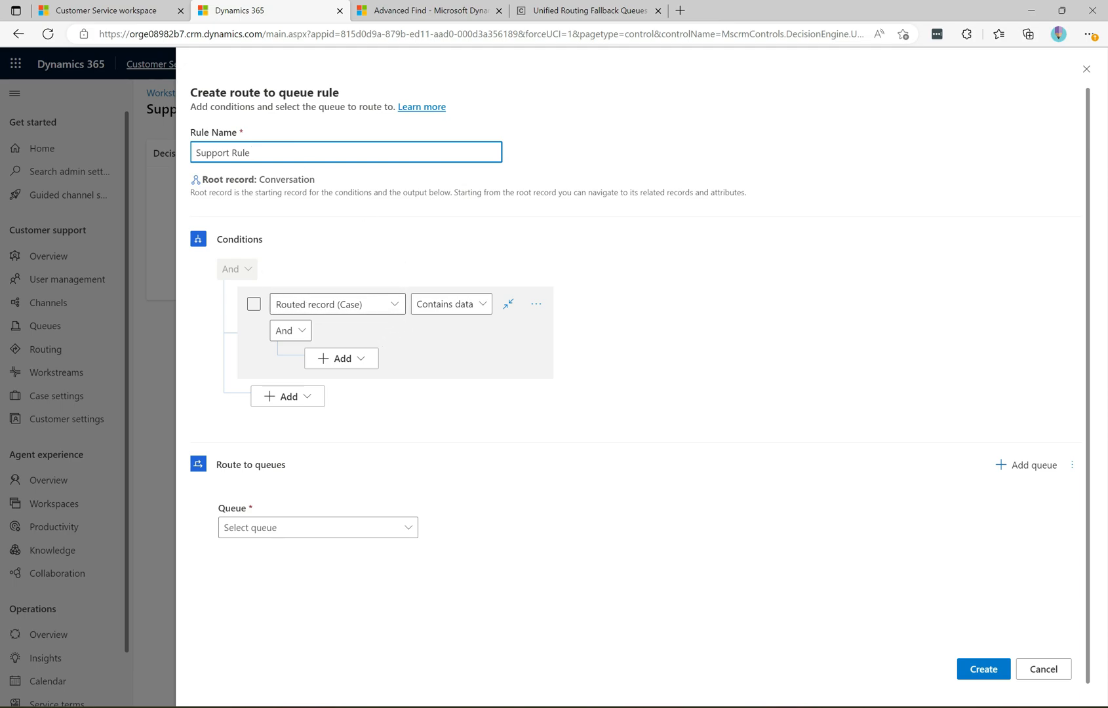
# Step: Add a condition under the routed case where Description contains support, and set the rule's queue to Default entity queue
pyautogui.click(362, 359)
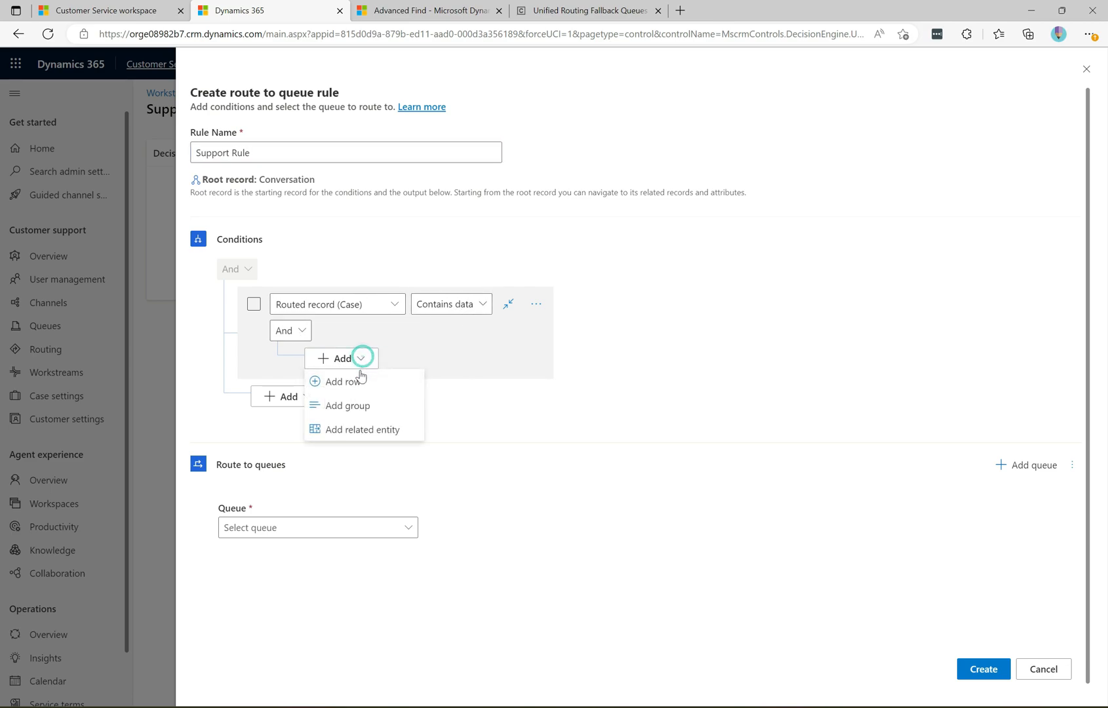
pyautogui.click(354, 381)
pyautogui.click(449, 367)
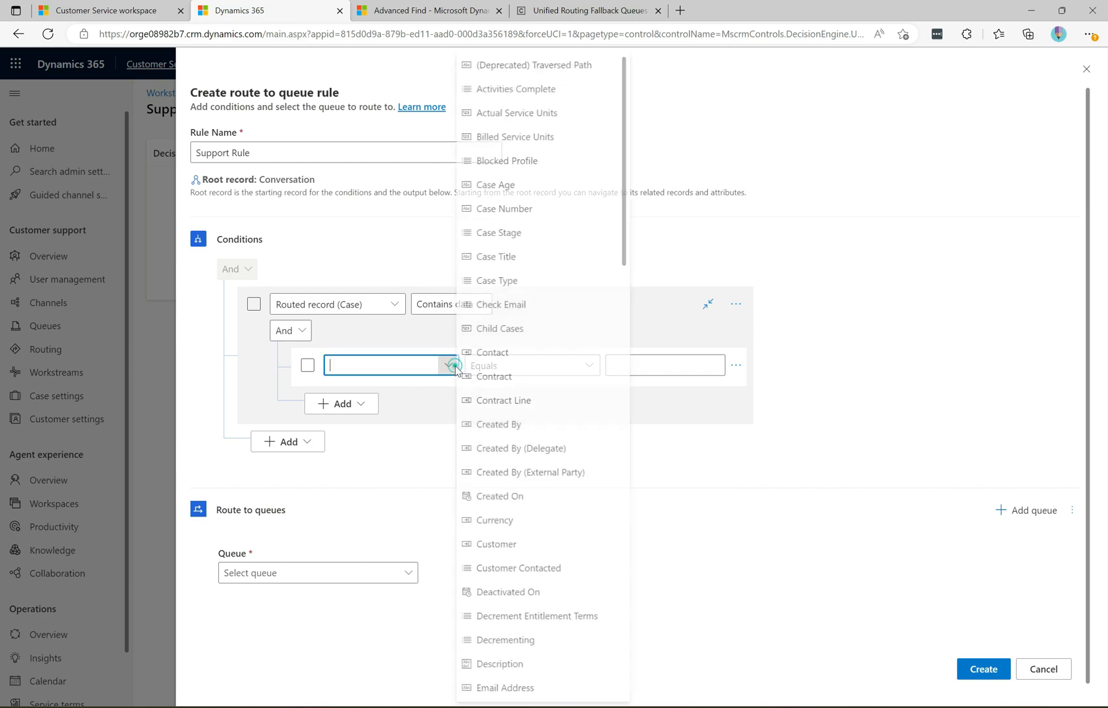
pyautogui.click(503, 664)
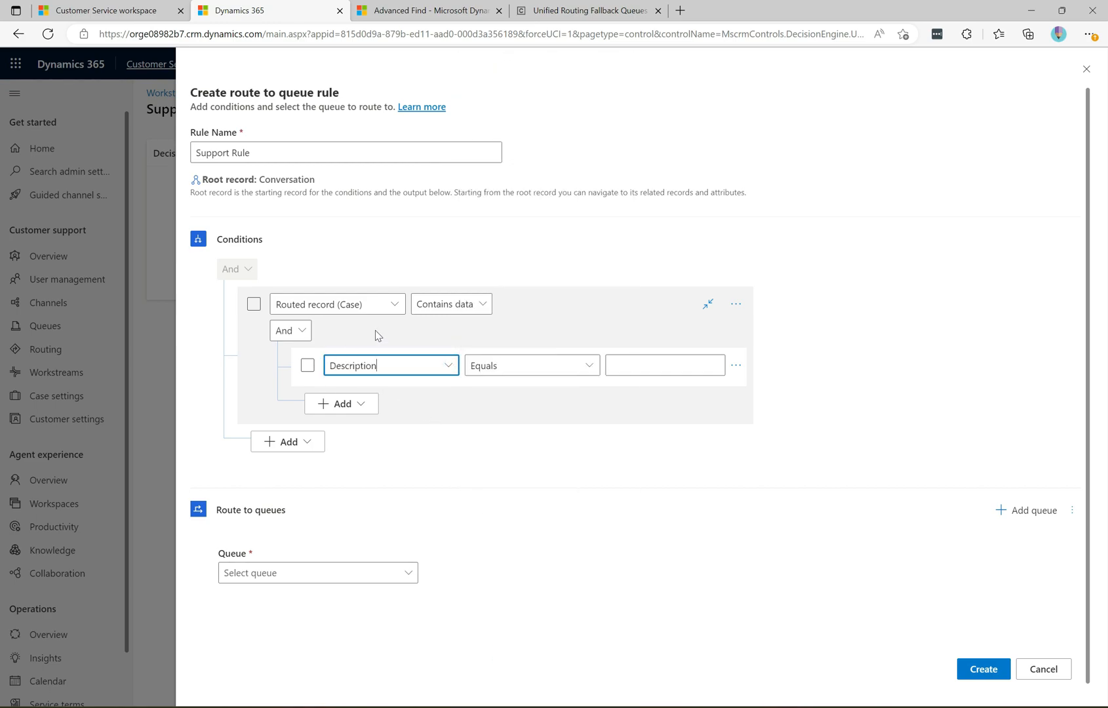
pyautogui.click(588, 365)
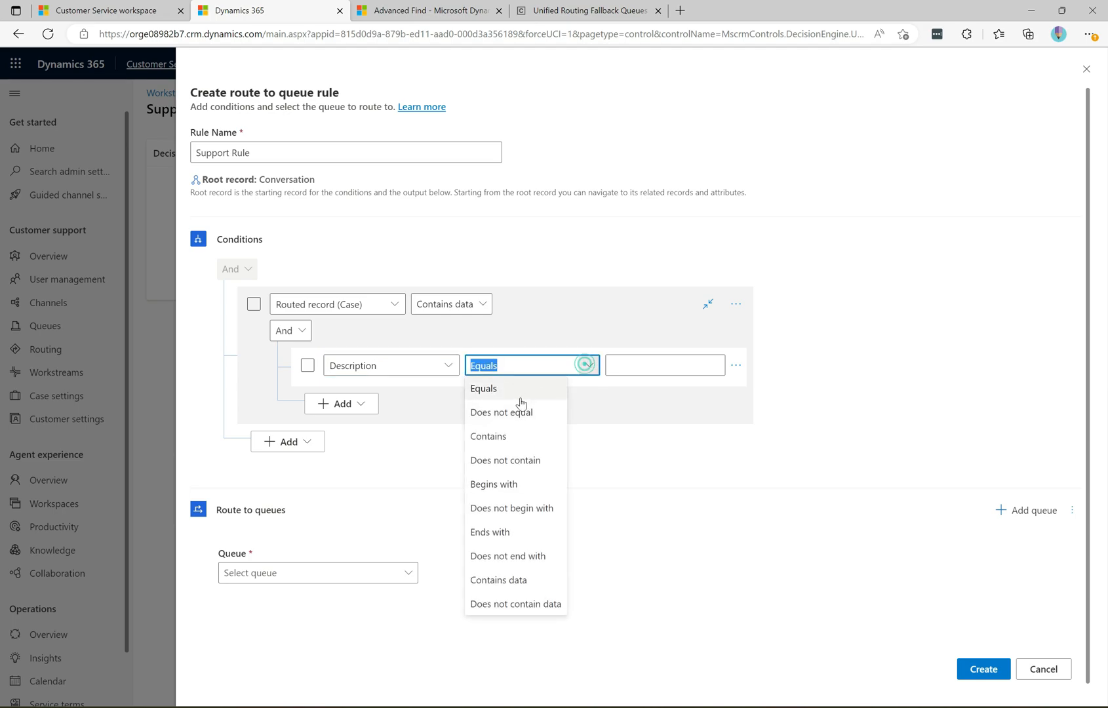
pyautogui.click(502, 436)
pyautogui.click(656, 365)
pyautogui.write('support')
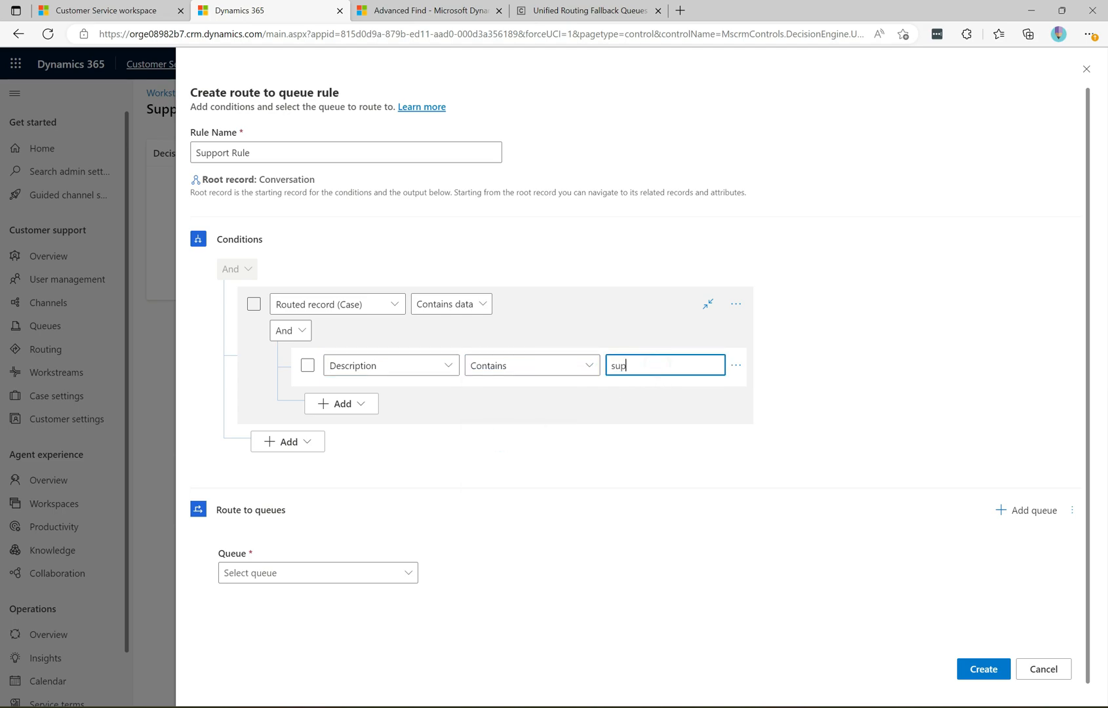
pyautogui.click(400, 572)
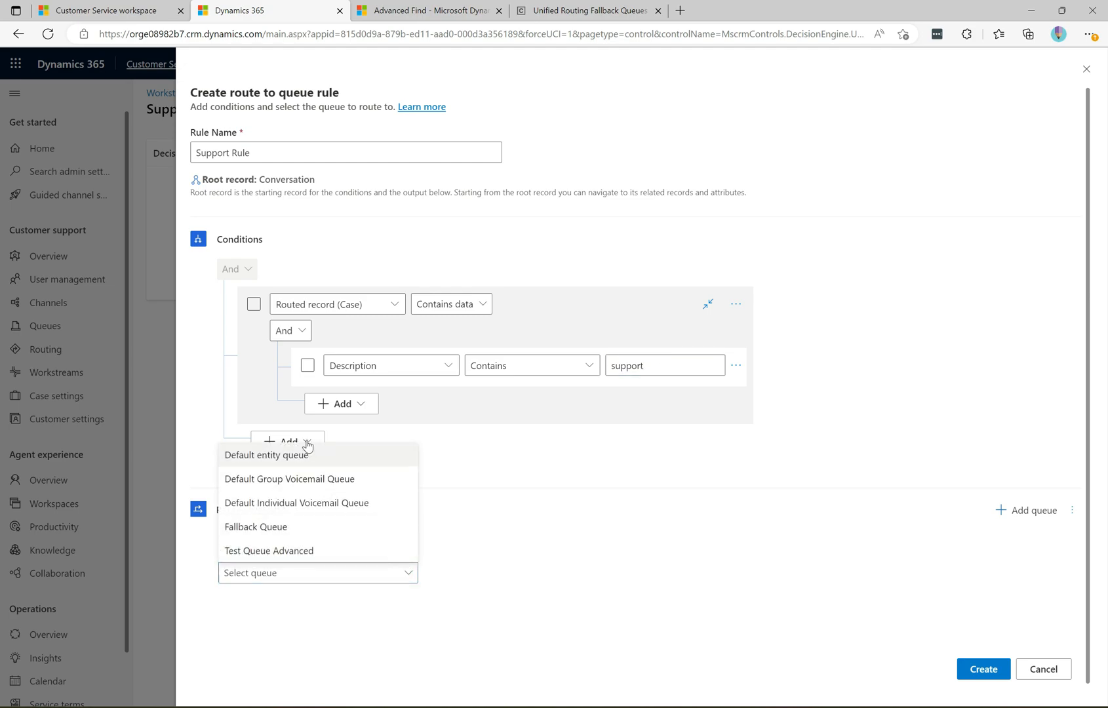
pyautogui.click(494, 550)
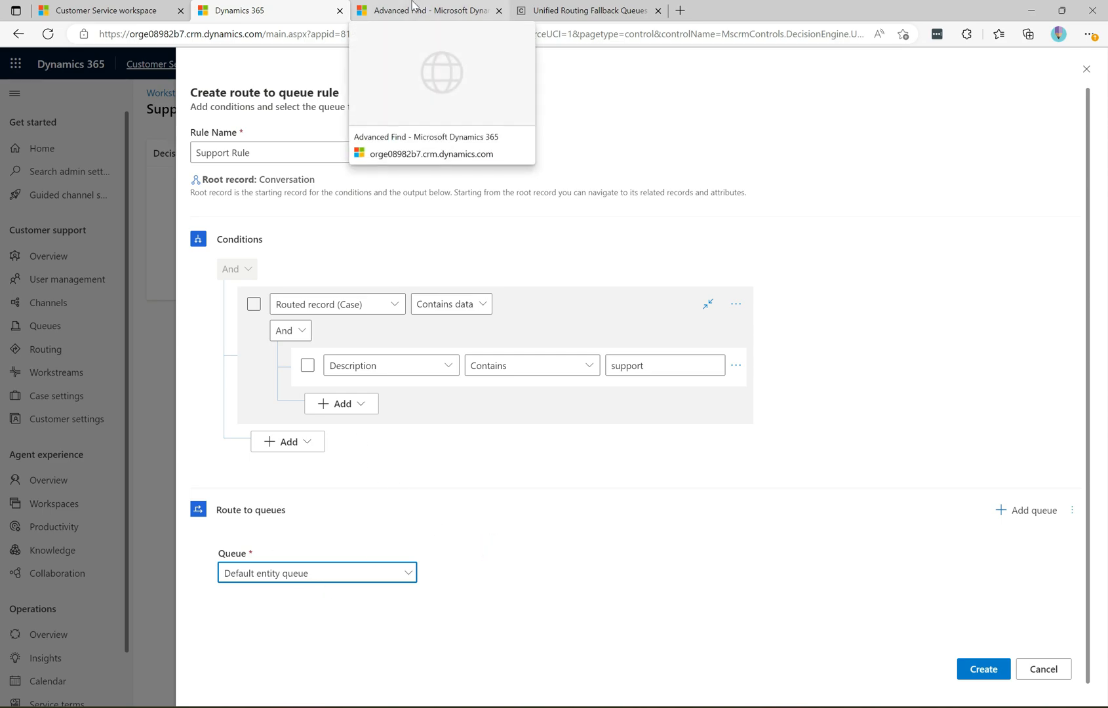
# Step: Duplicate the admin center browser tab and open the advanced queues list in the copy, keeping the rule draft open
pyautogui.click(148, 7)
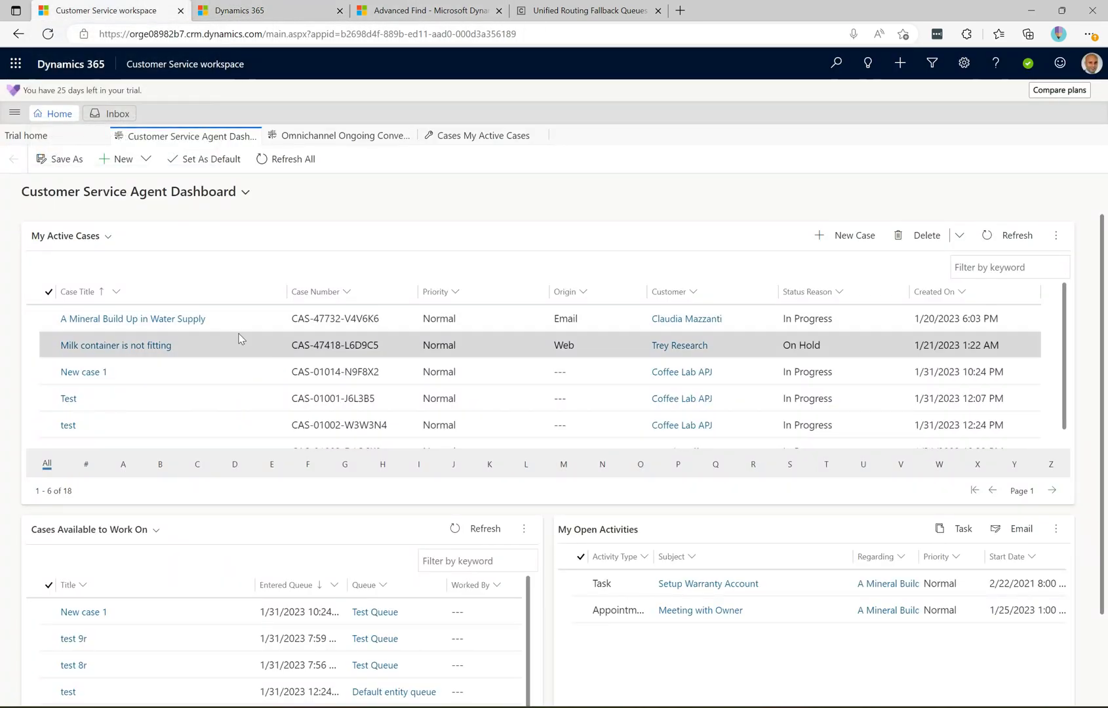
pyautogui.click(294, 5)
pyautogui.rightClick(293, 5)
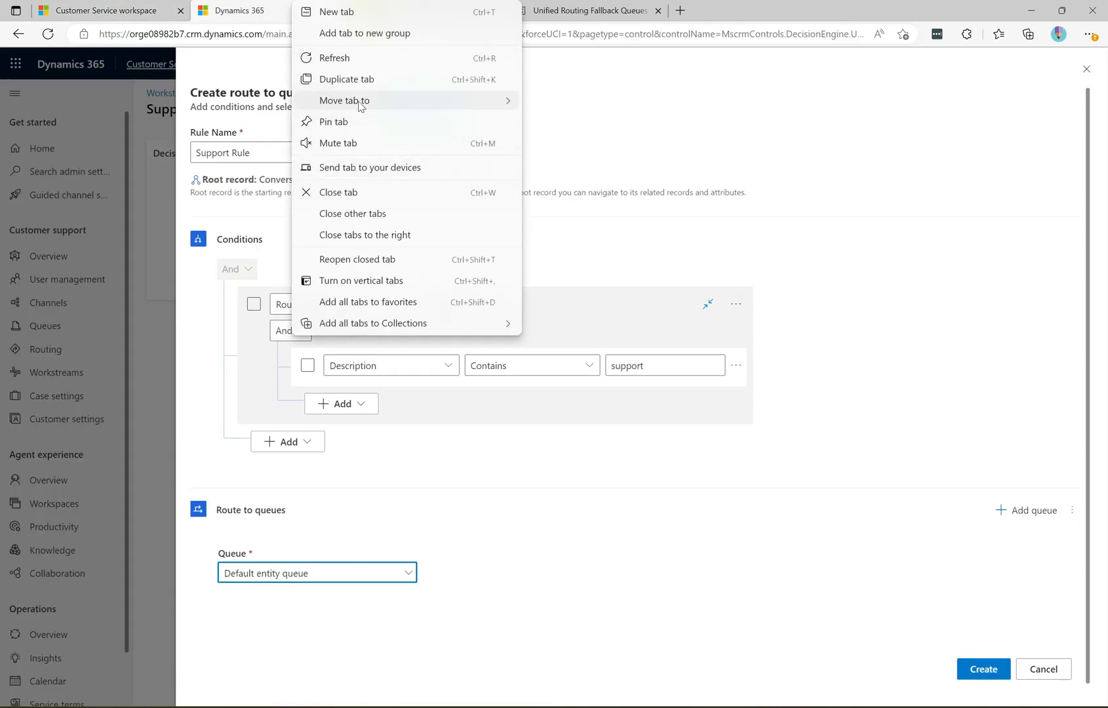
pyautogui.click(359, 77)
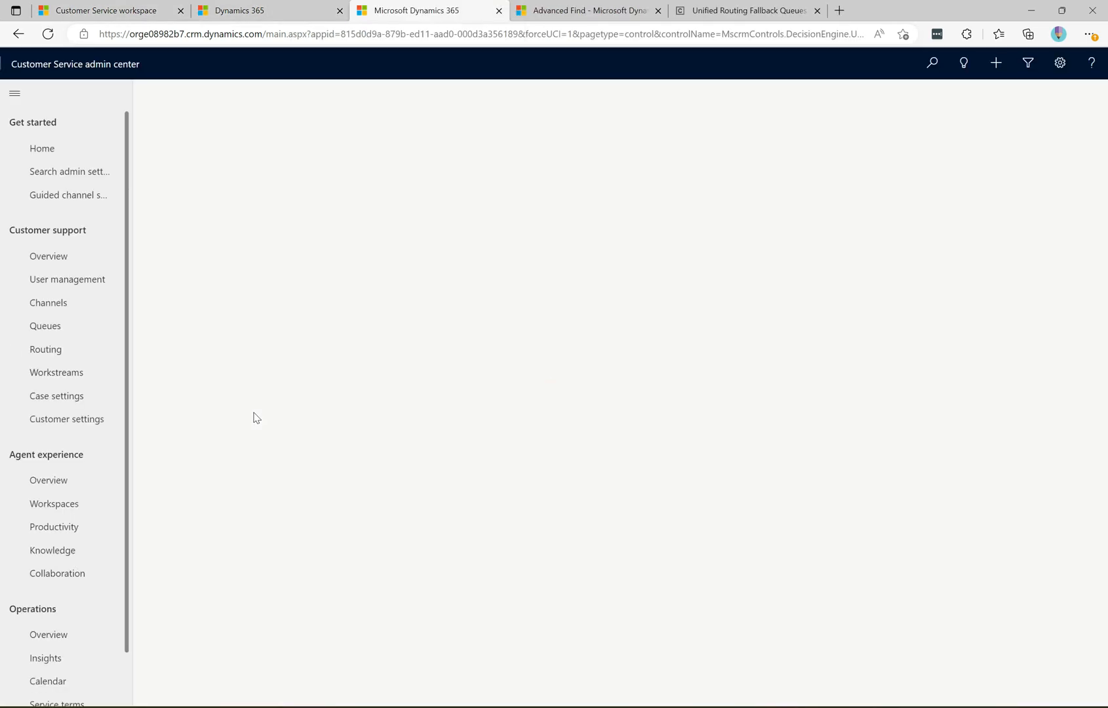
pyautogui.click(72, 334)
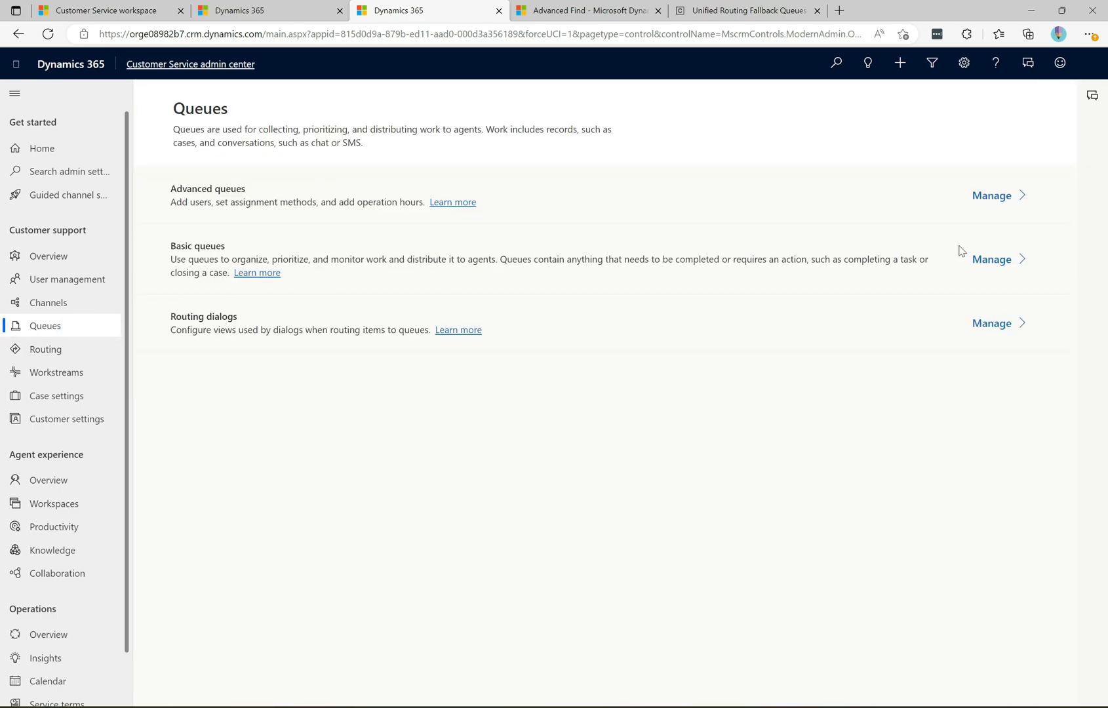
pyautogui.click(994, 196)
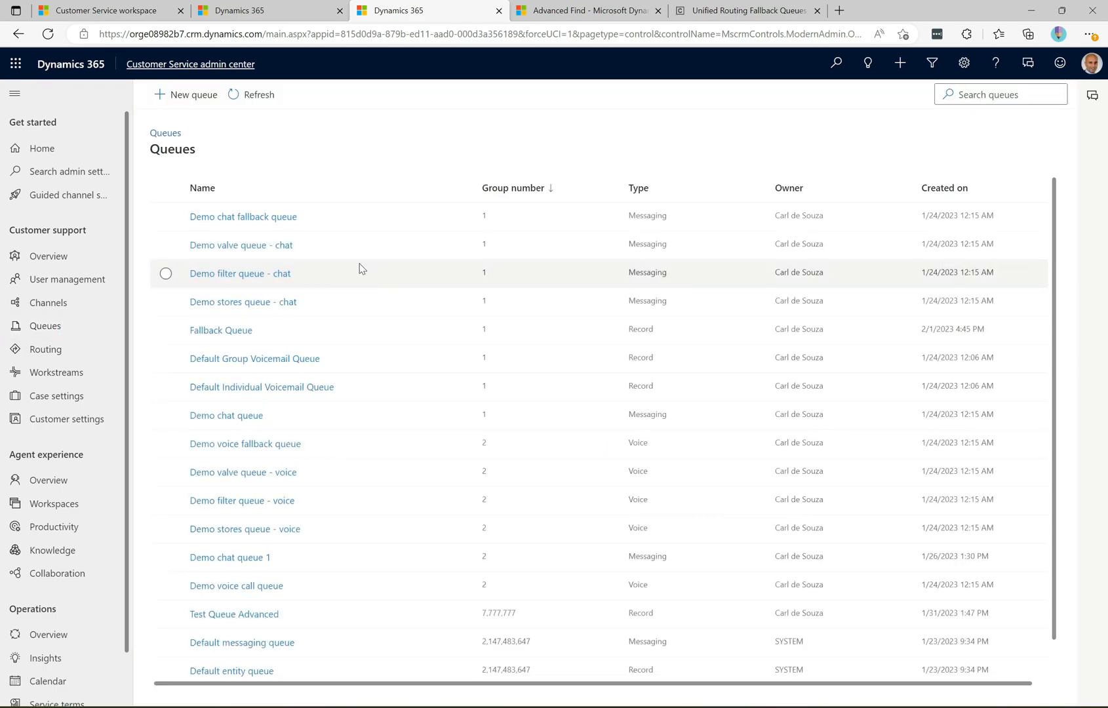
# Step: Create an advanced queue named Support with type Record and group number 99999999
pyautogui.click(177, 96)
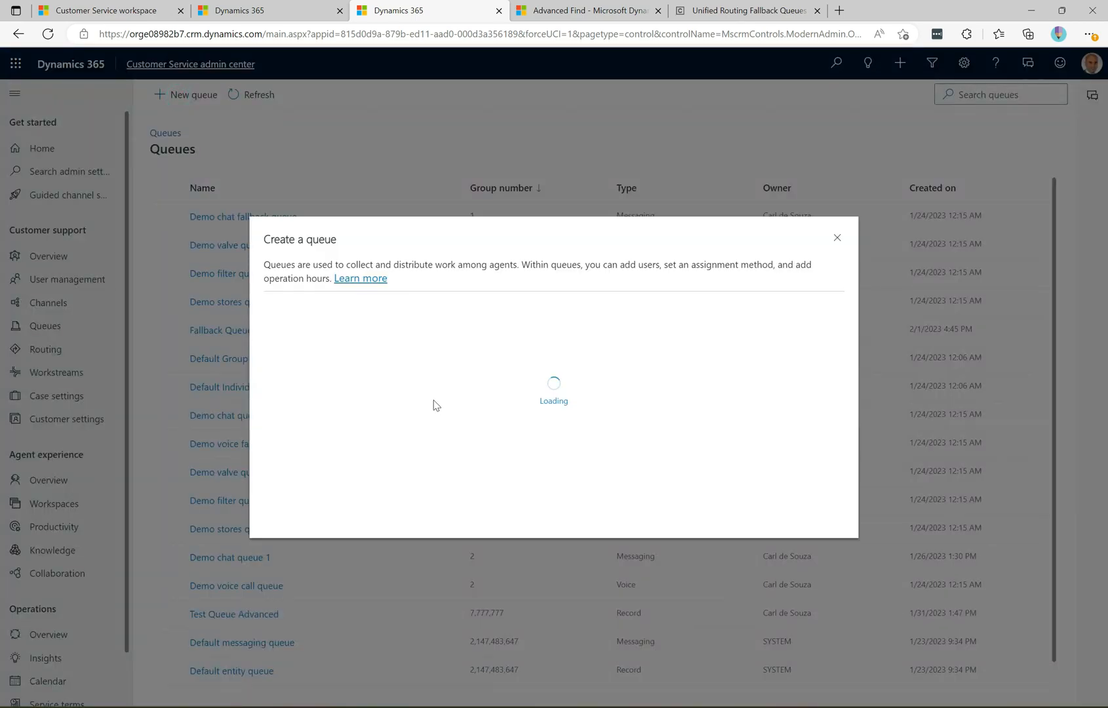
pyautogui.click(374, 317)
pyautogui.write('Support')
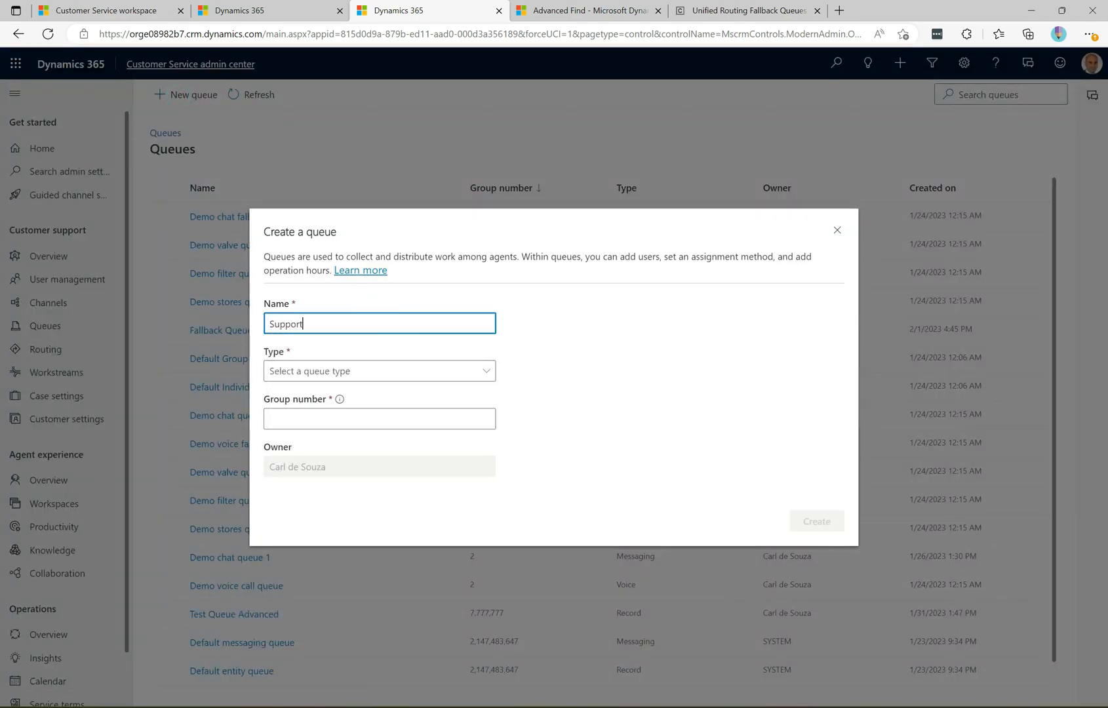
pyautogui.click(486, 371)
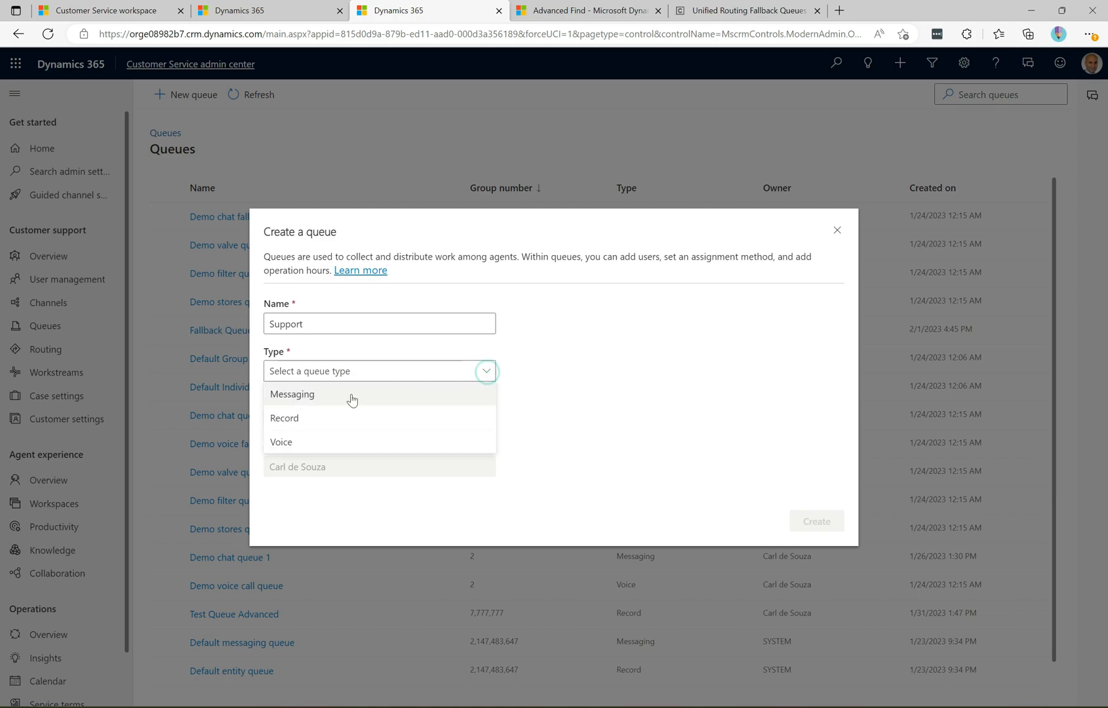
pyautogui.click(288, 421)
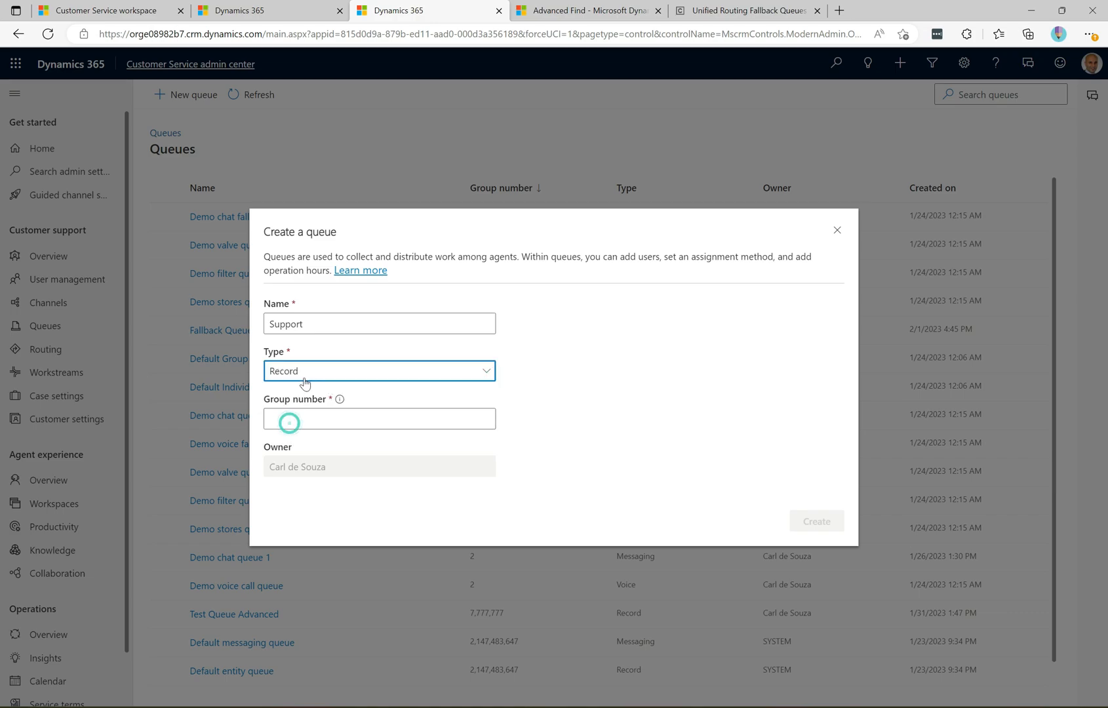
pyautogui.click(400, 419)
pyautogui.moveTo(339, 399)
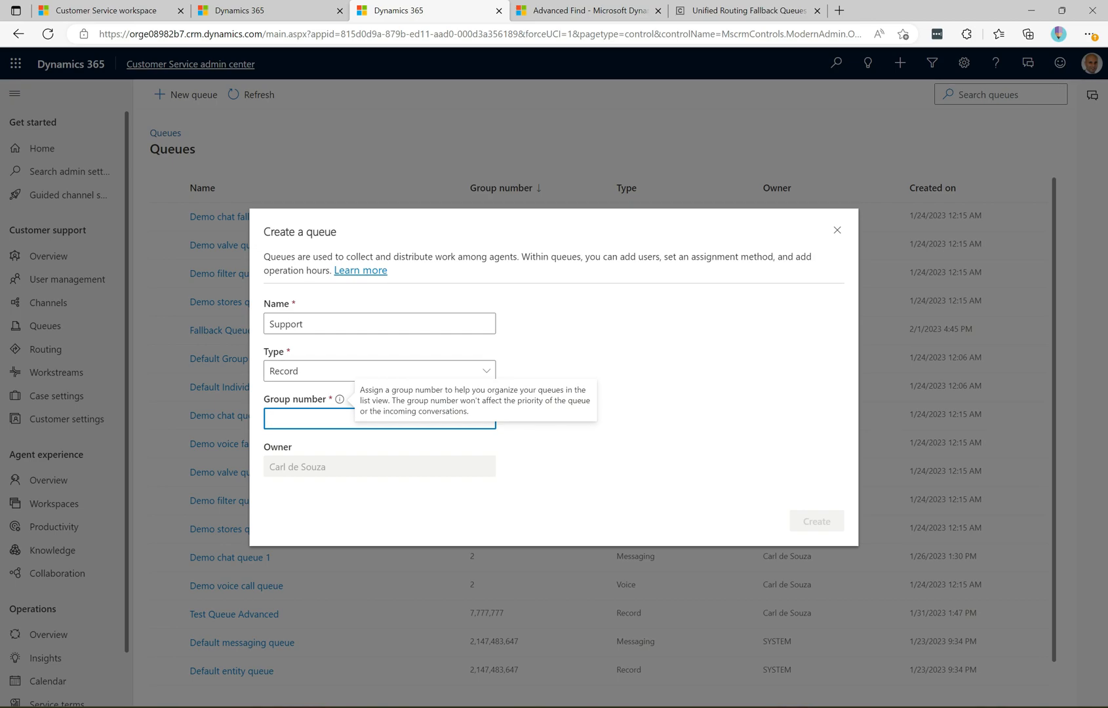
pyautogui.write('9999')
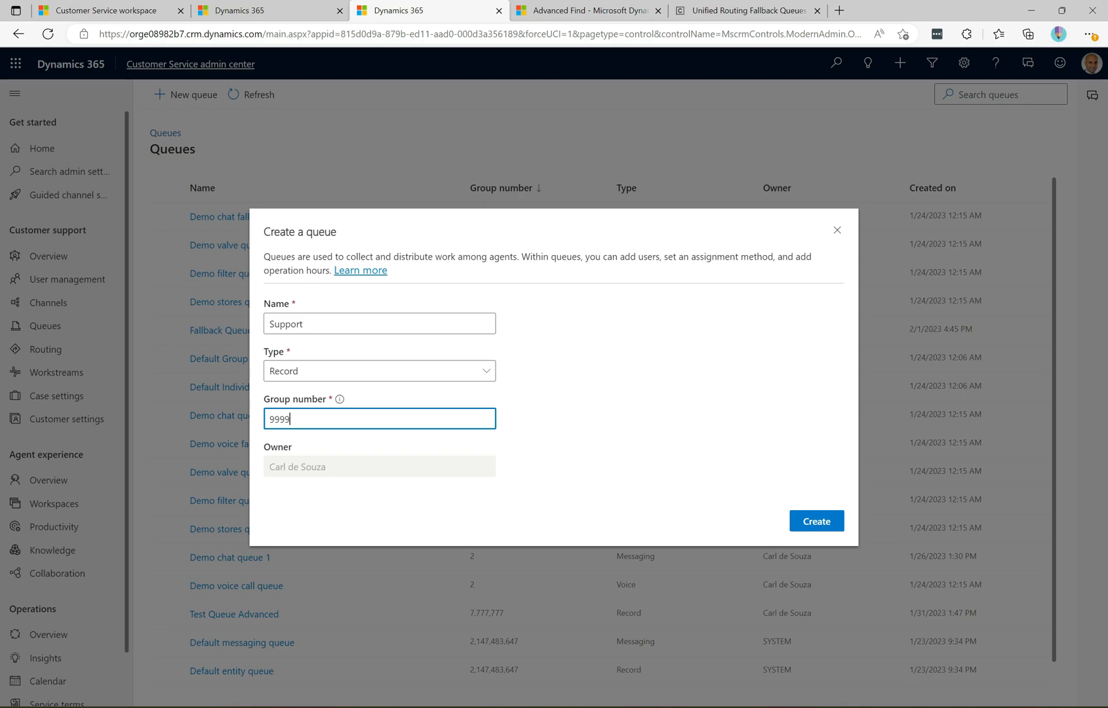
pyautogui.write('9999')
pyautogui.press('Tab')
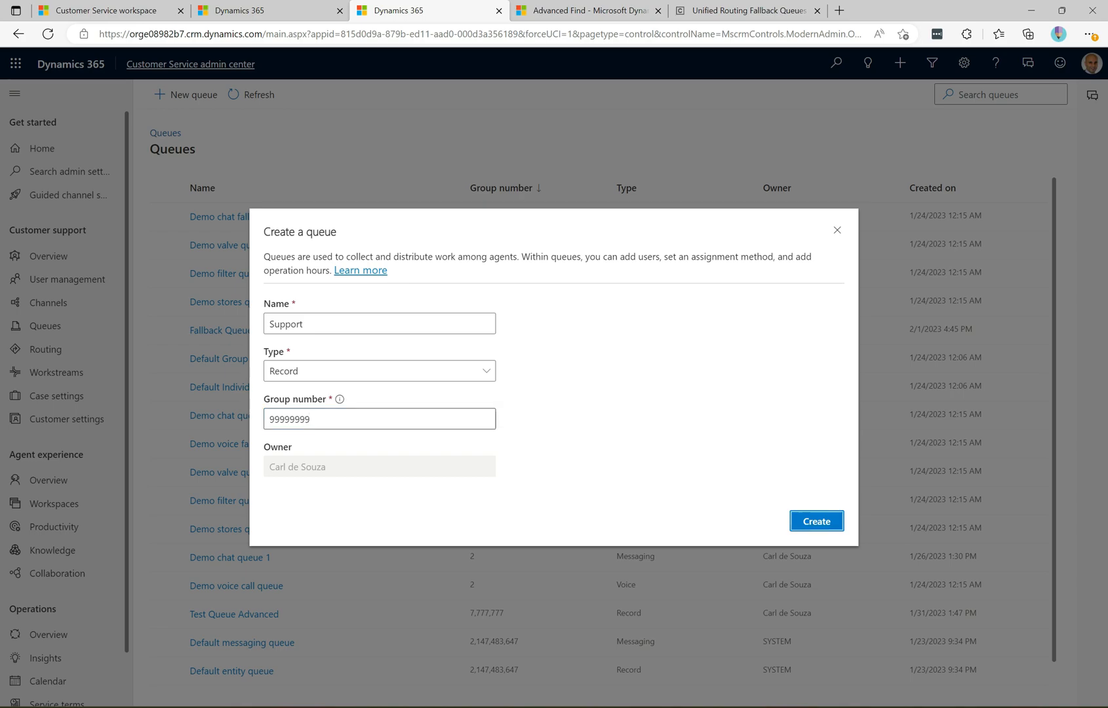
pyautogui.click(825, 525)
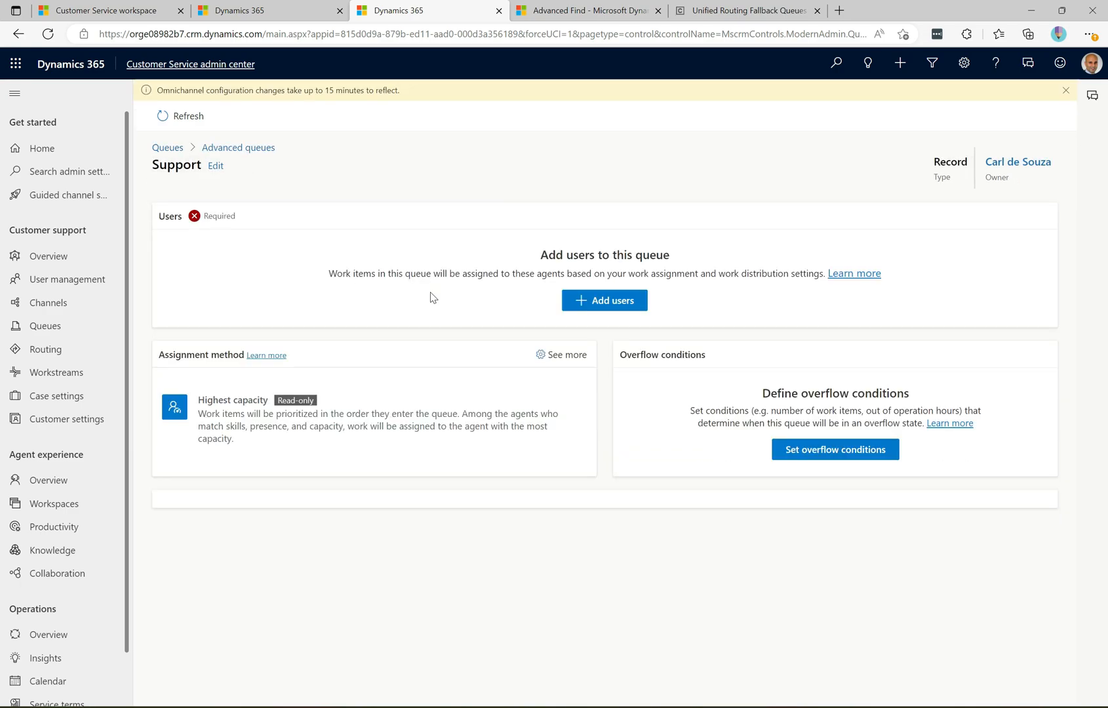
# Step: Add the second and fourth listed agents as users of the Support queue
pyautogui.click(620, 312)
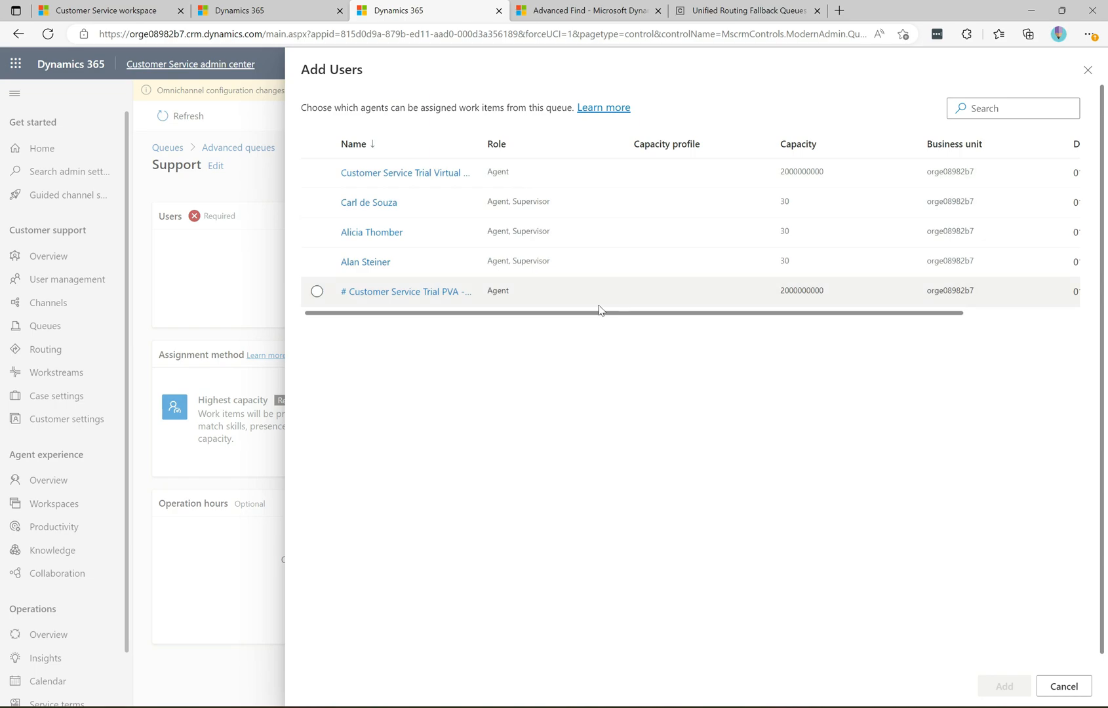
pyautogui.click(317, 202)
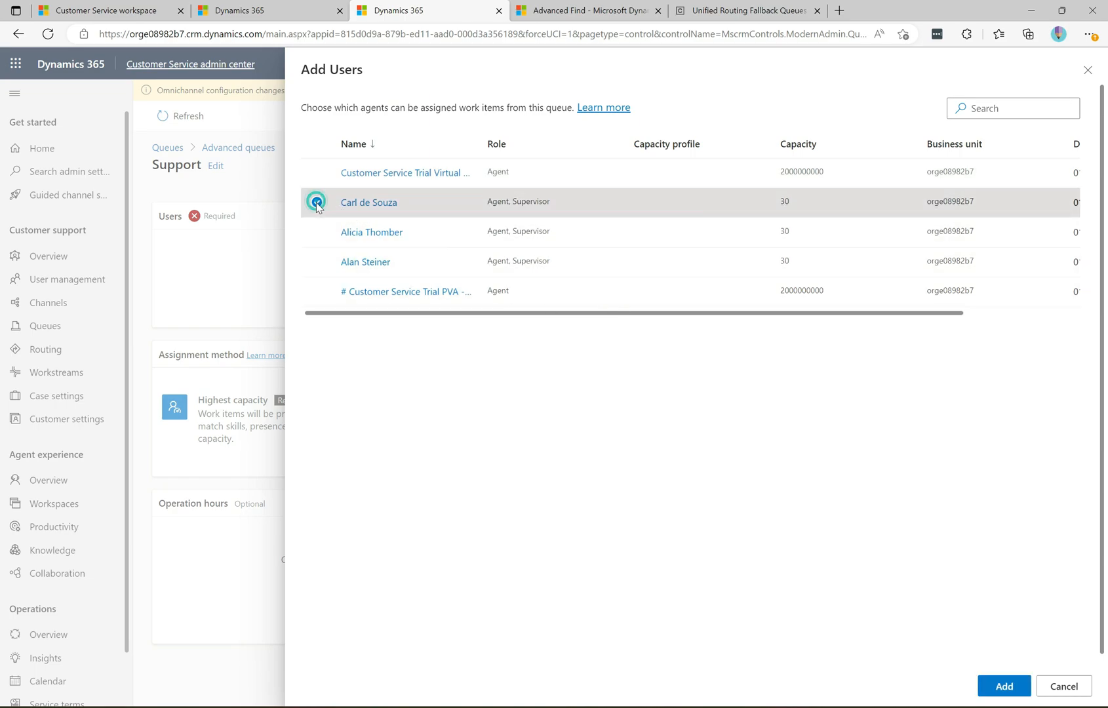
pyautogui.click(315, 263)
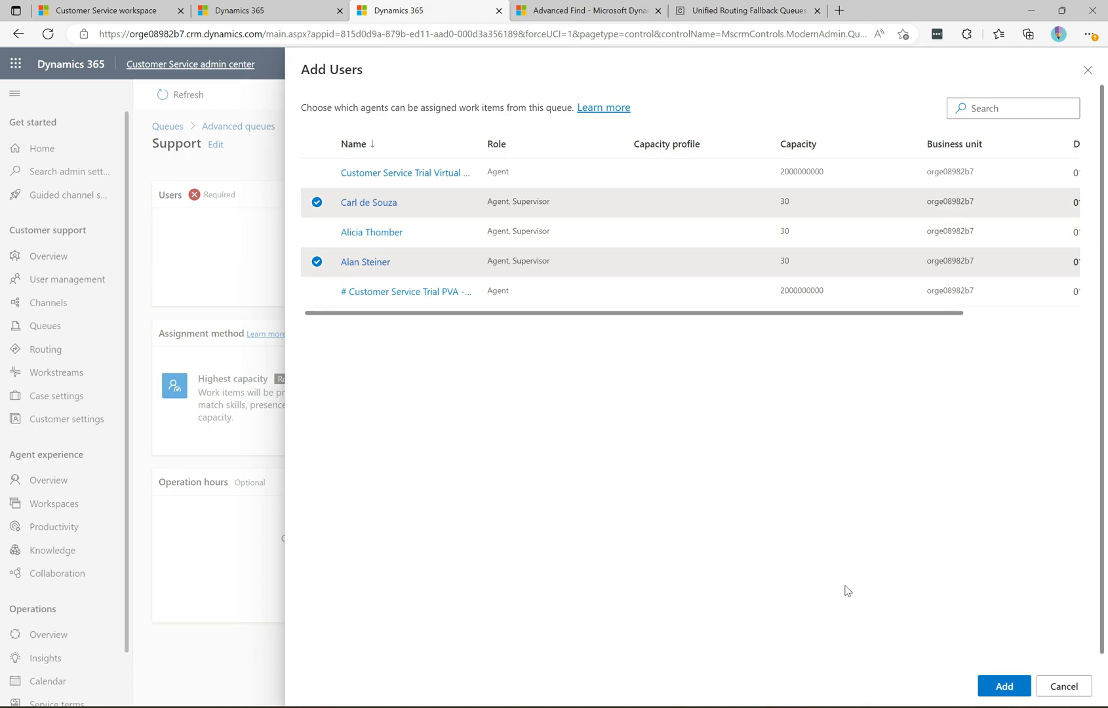
pyautogui.click(1004, 686)
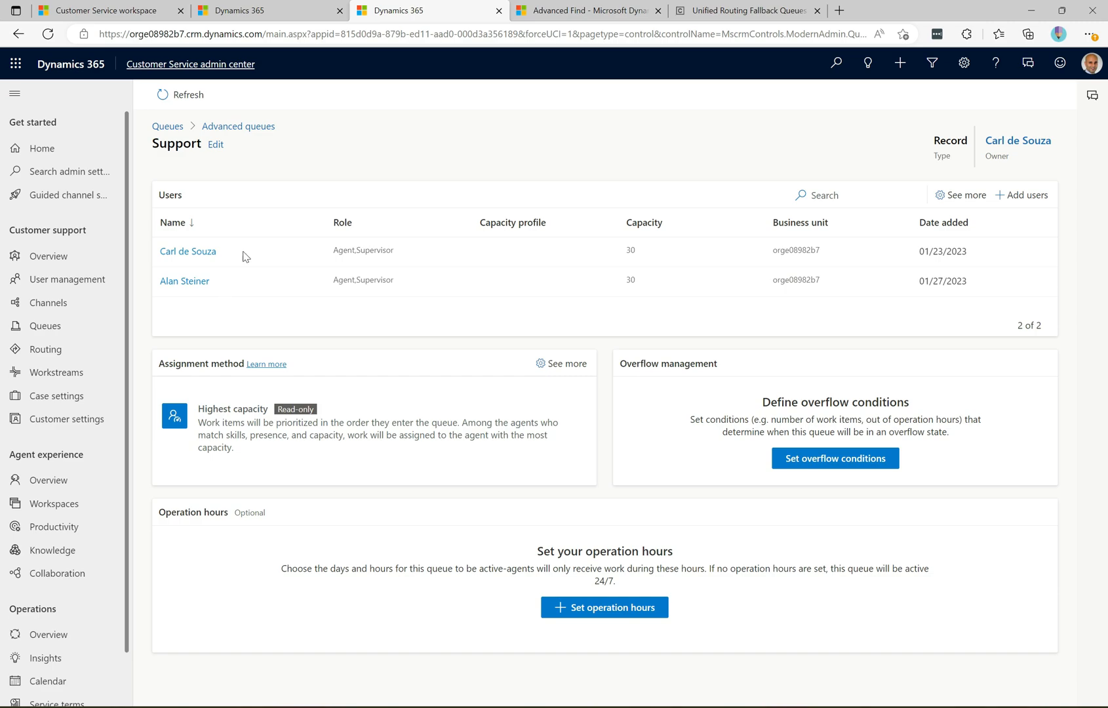
# Step: Return to the route to queue rule draft, check its queue choices and discard the draft
pyautogui.click(298, 8)
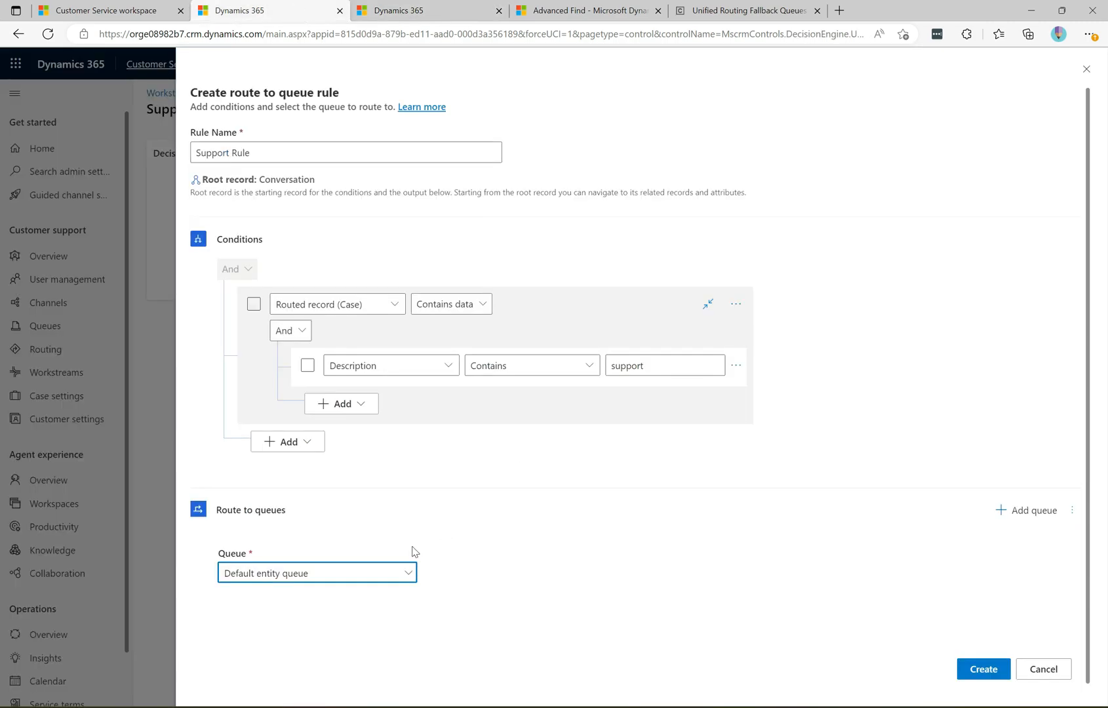
pyautogui.click(406, 574)
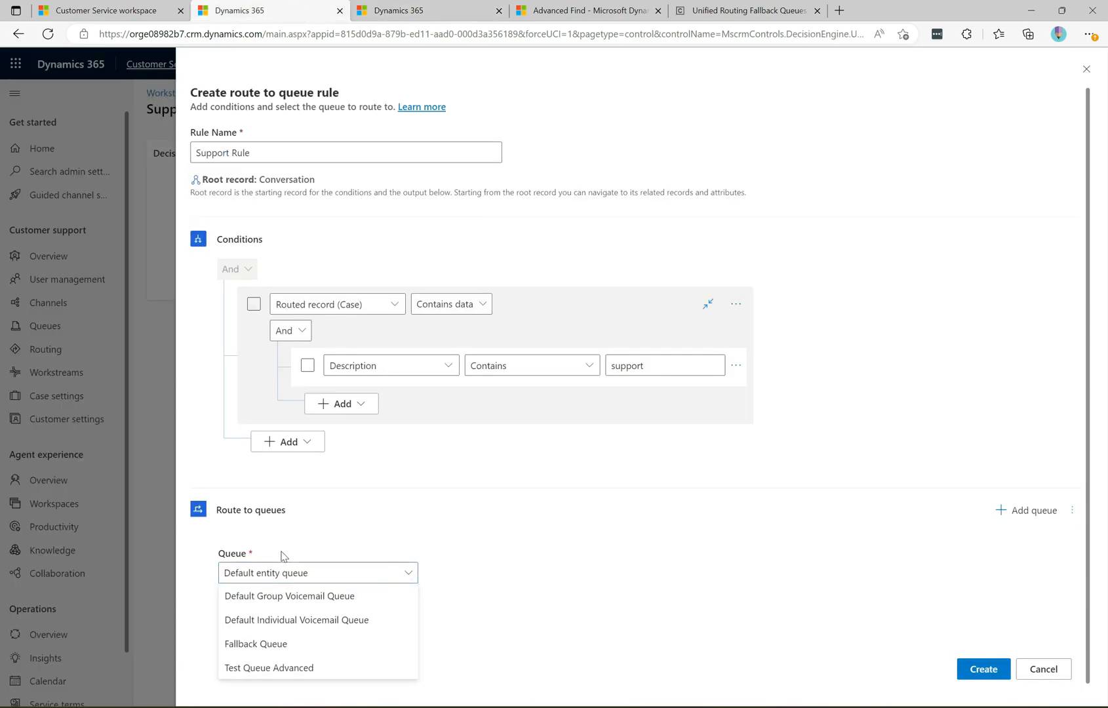
pyautogui.click(311, 567)
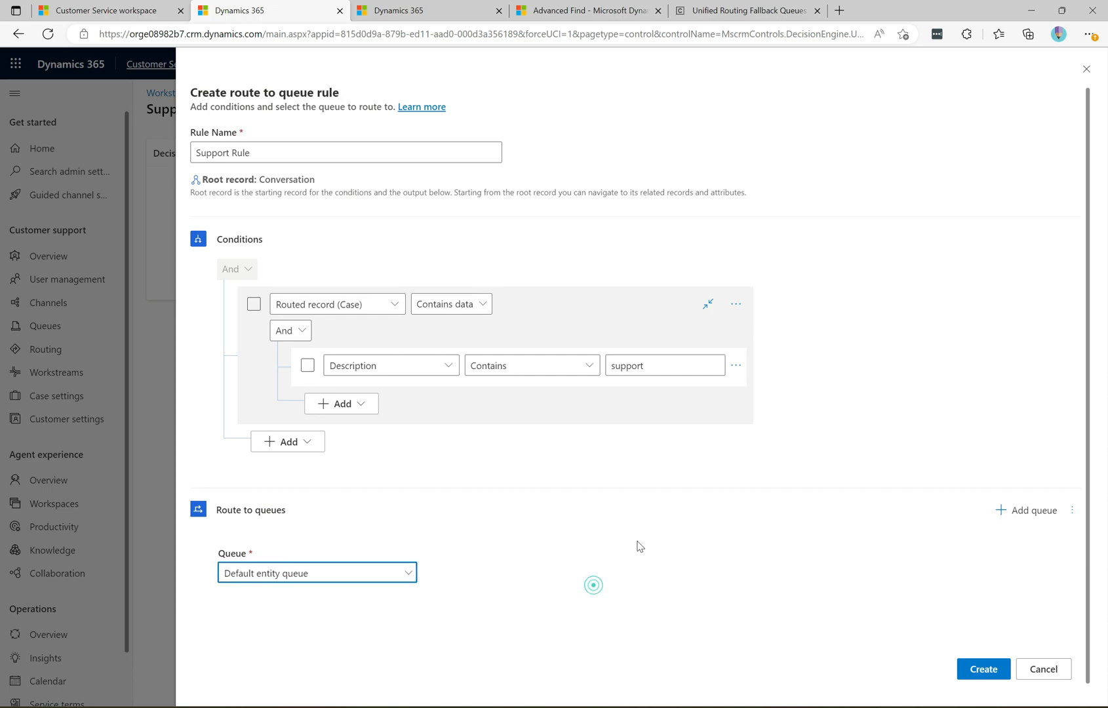
pyautogui.click(1043, 664)
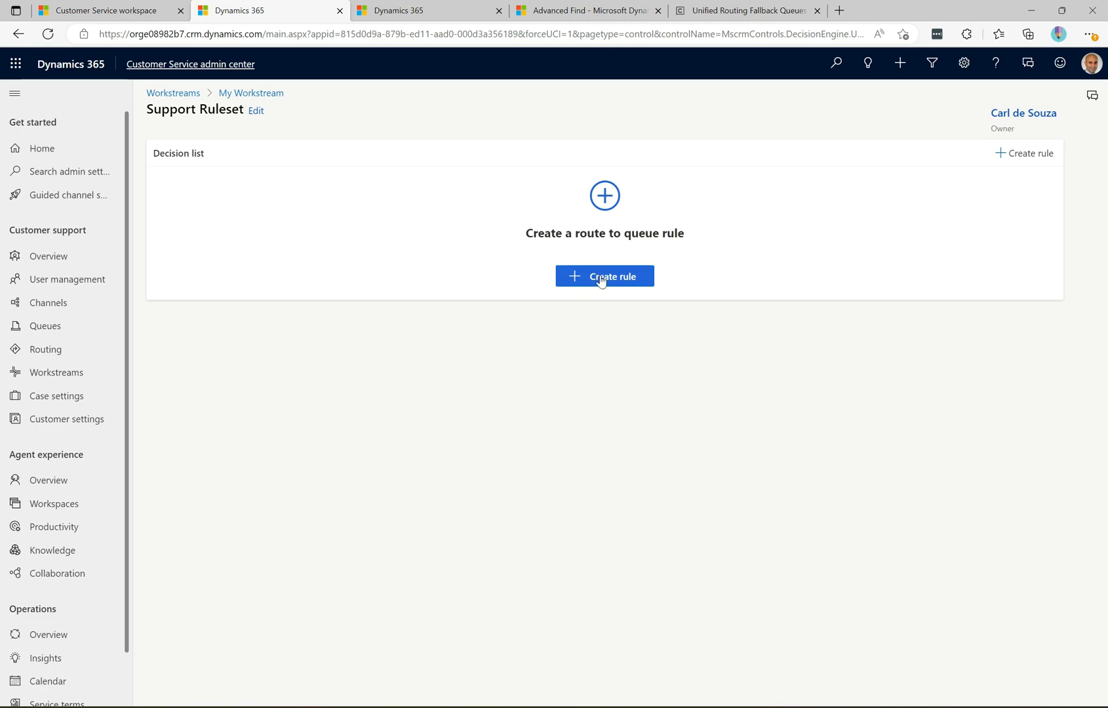
# Step: Start a new route to queue rule in Support Ruleset and name it Support Rule
pyautogui.click(599, 278)
pyautogui.click(260, 150)
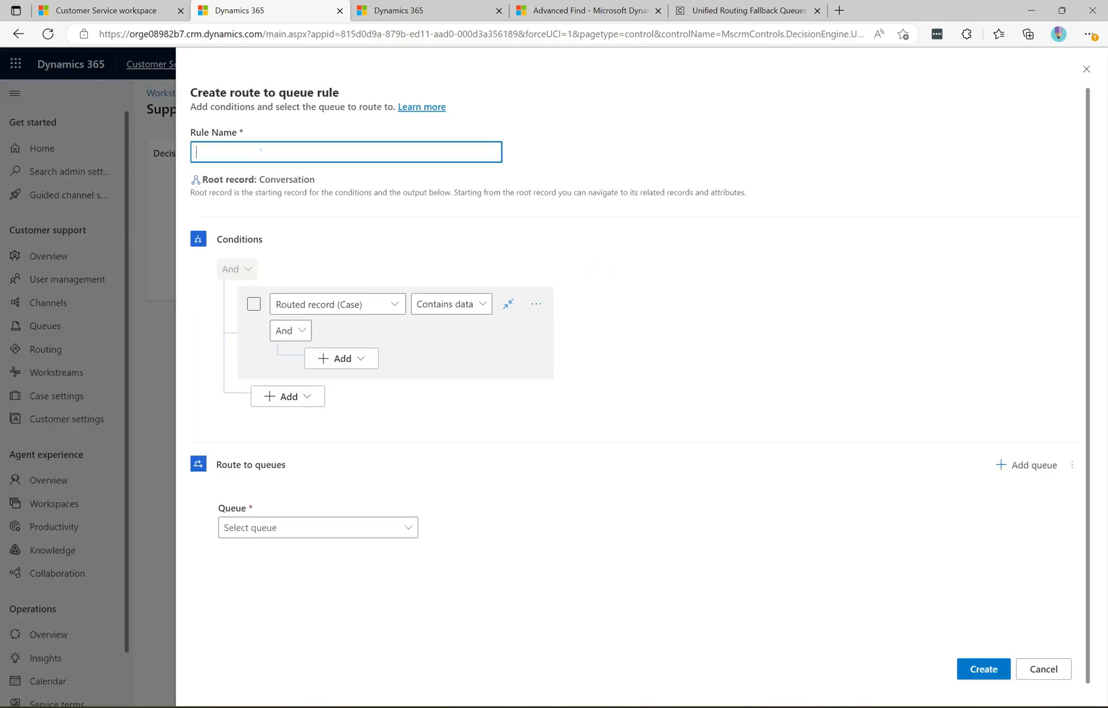
pyautogui.write('Support Rule')
# Step: Add a condition under the routed case record where Description contains support
pyautogui.click(357, 362)
pyautogui.click(353, 379)
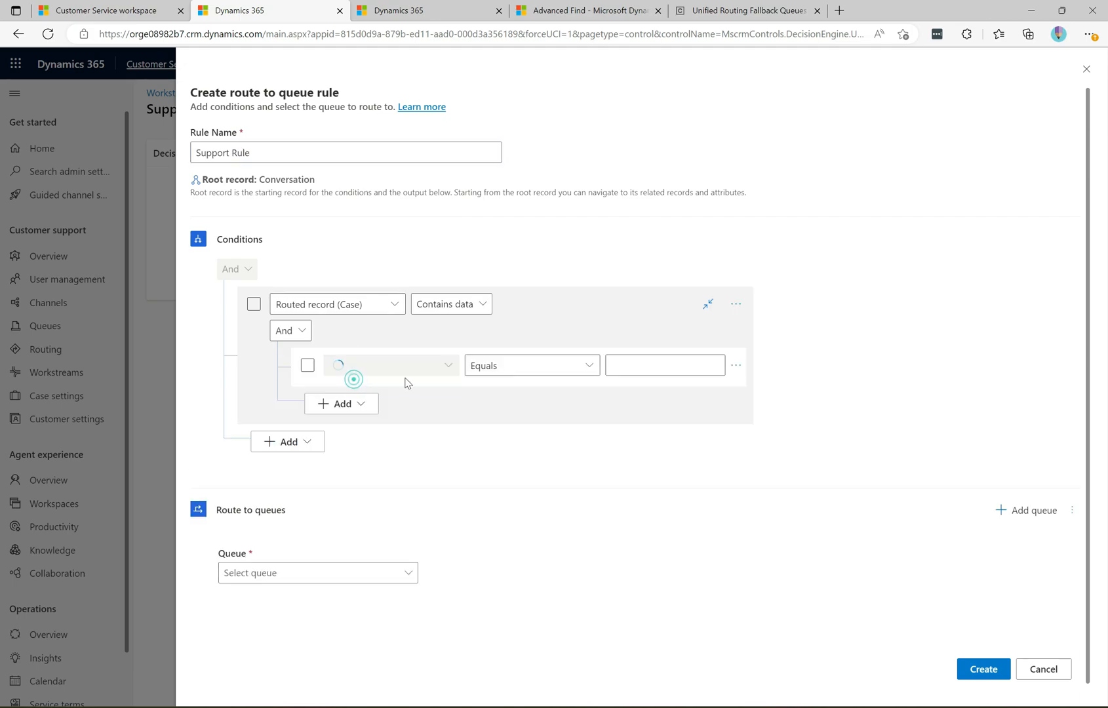
pyautogui.click(401, 367)
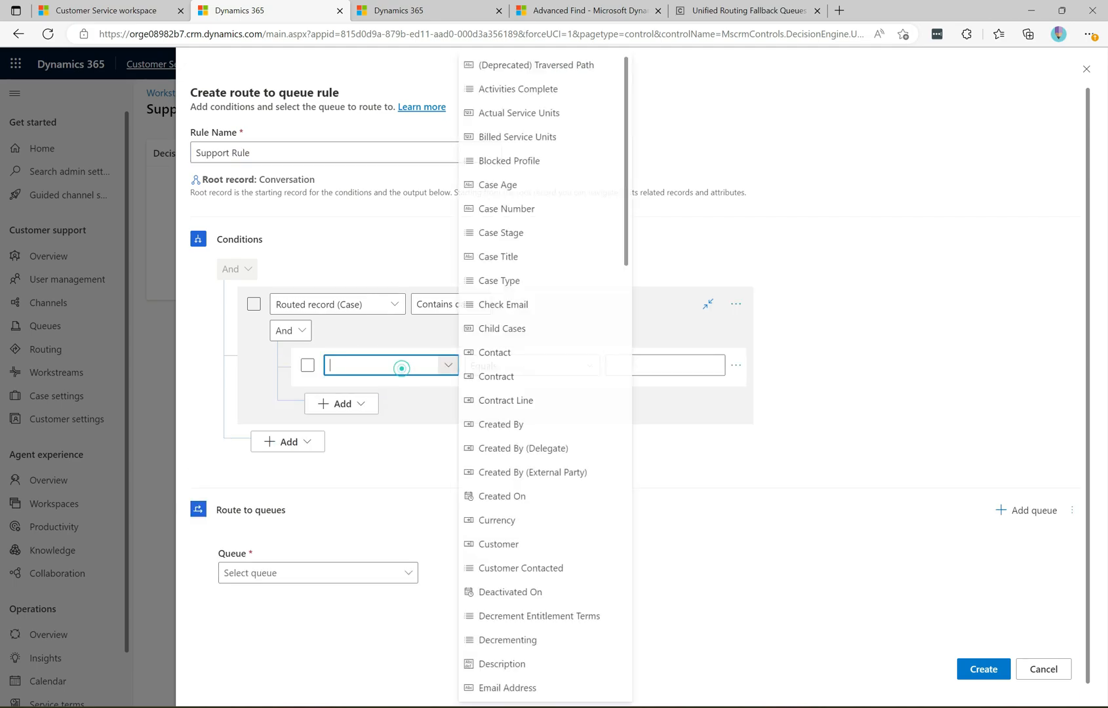
pyautogui.click(509, 663)
pyautogui.click(525, 366)
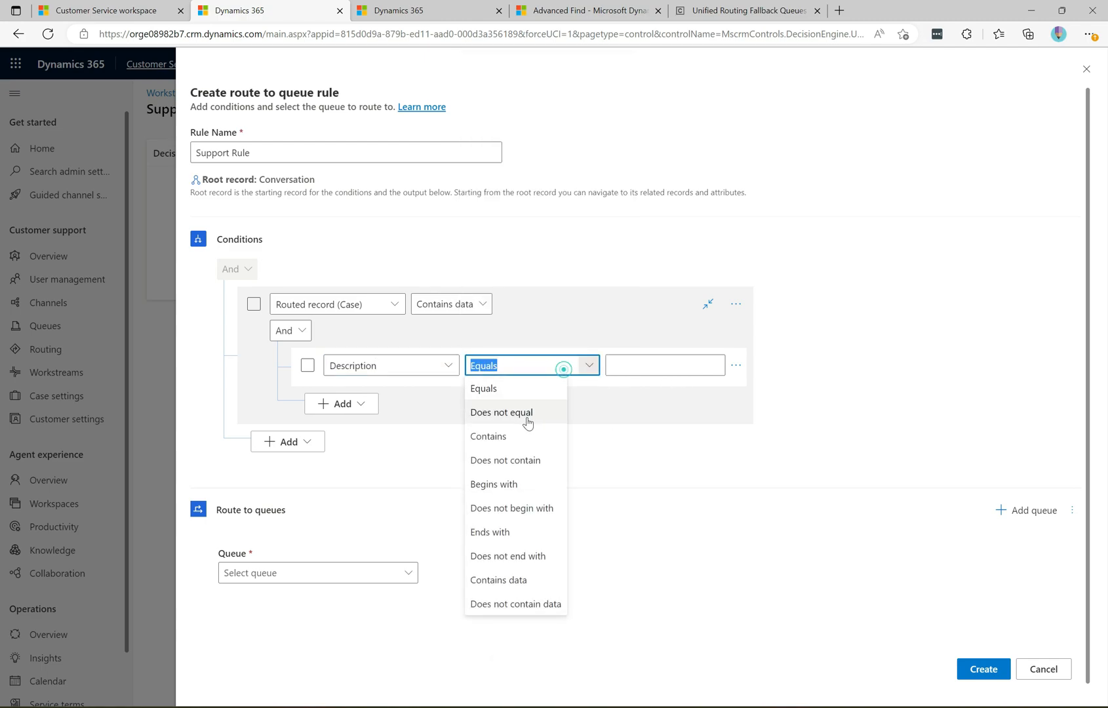
pyautogui.click(512, 436)
pyautogui.click(621, 366)
pyautogui.write('support')
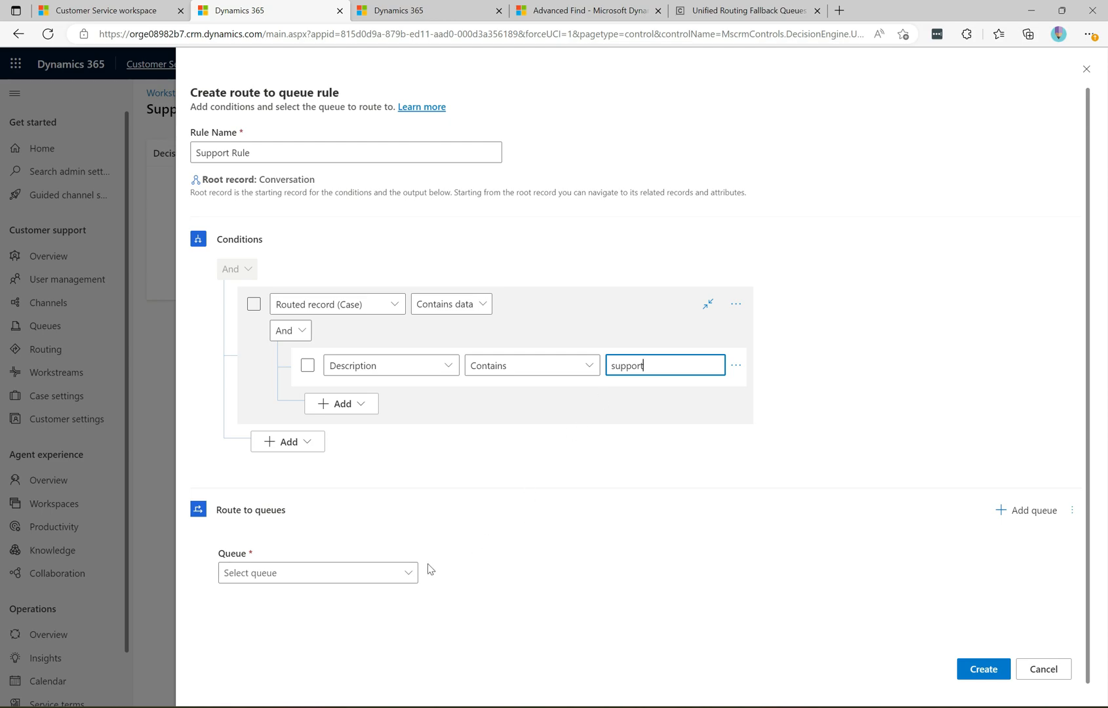
# Step: Route the rule to the Support queue and create it
pyautogui.click(411, 571)
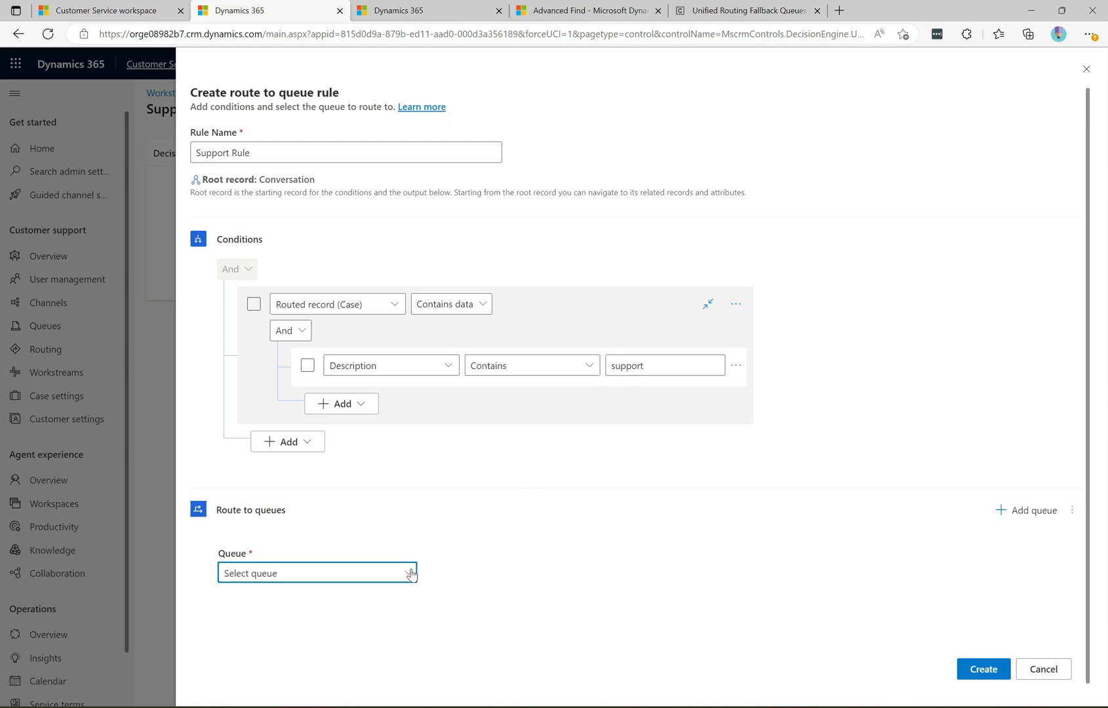
pyautogui.click(289, 528)
pyautogui.click(980, 669)
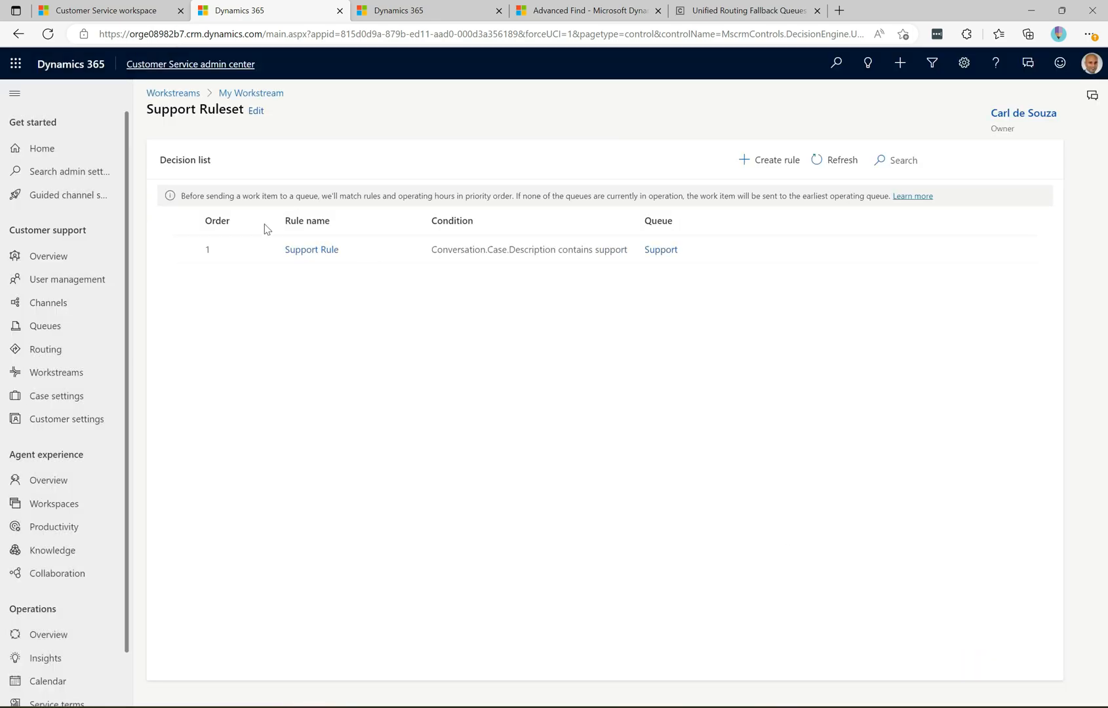
# Step: Open the fallback queue from My Workstream and add the third listed agent as its user
pyautogui.click(249, 95)
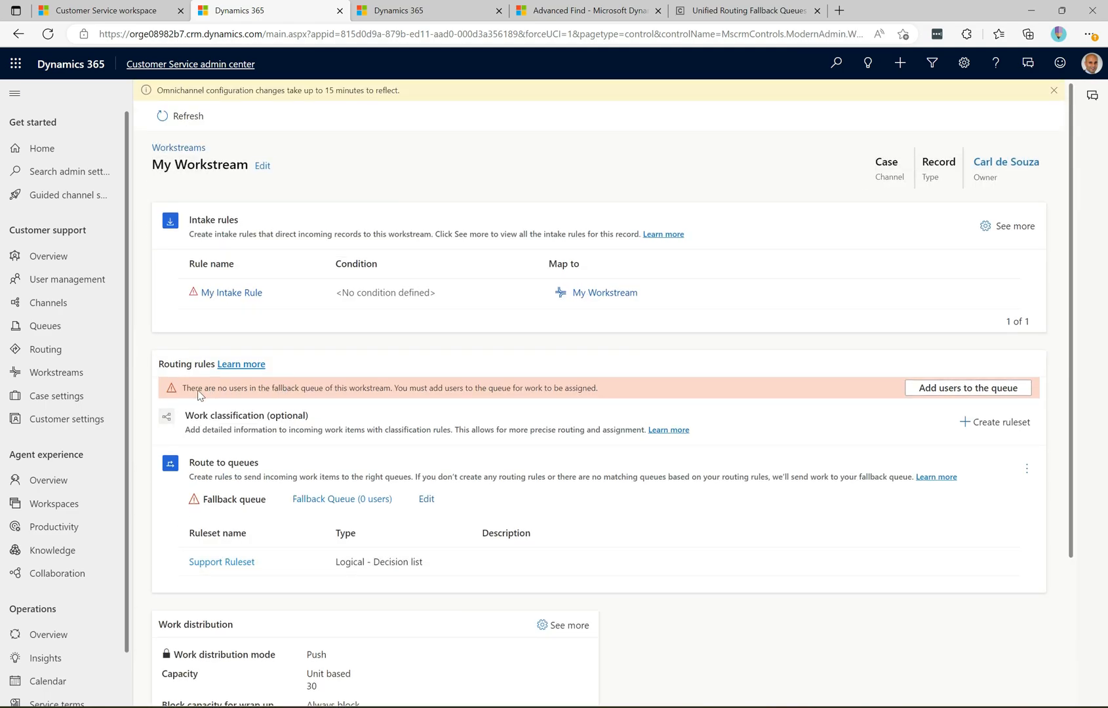
pyautogui.moveTo(184, 391); pyautogui.dragTo(398, 399)
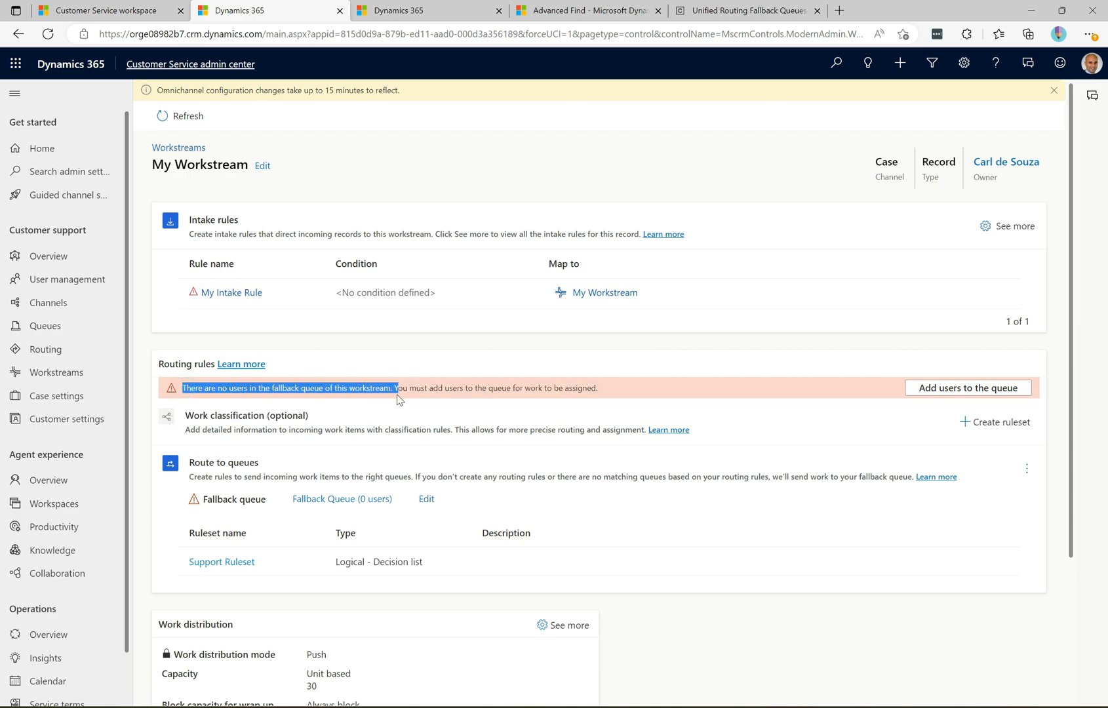
pyautogui.click(286, 394)
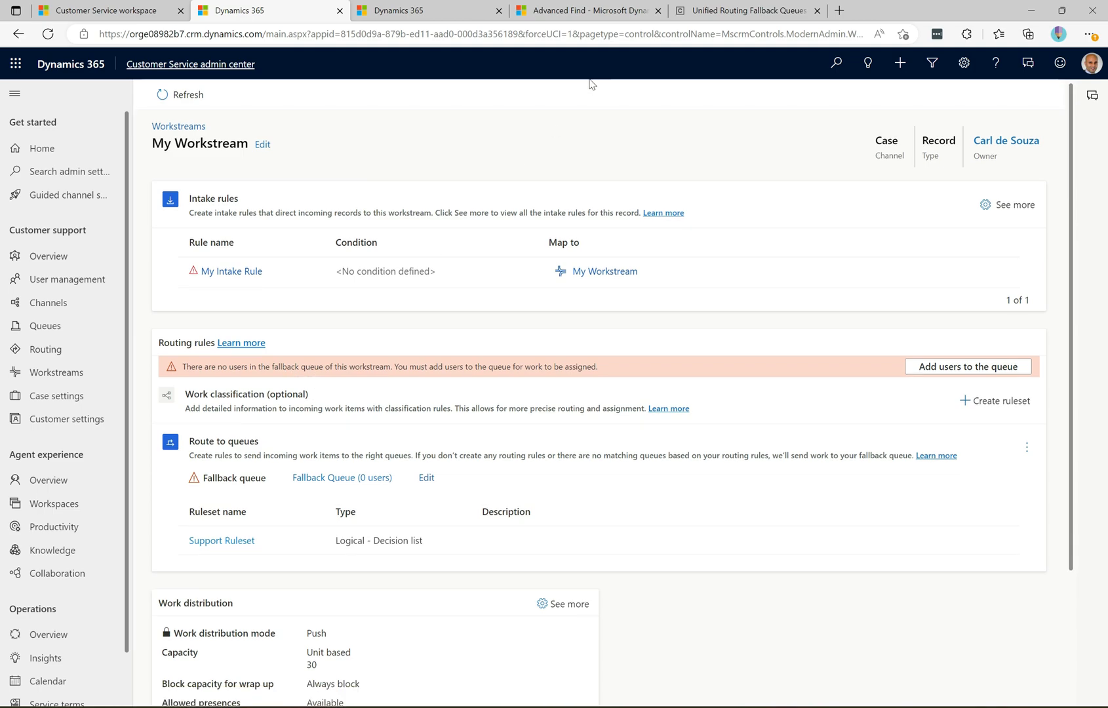
pyautogui.click(368, 477)
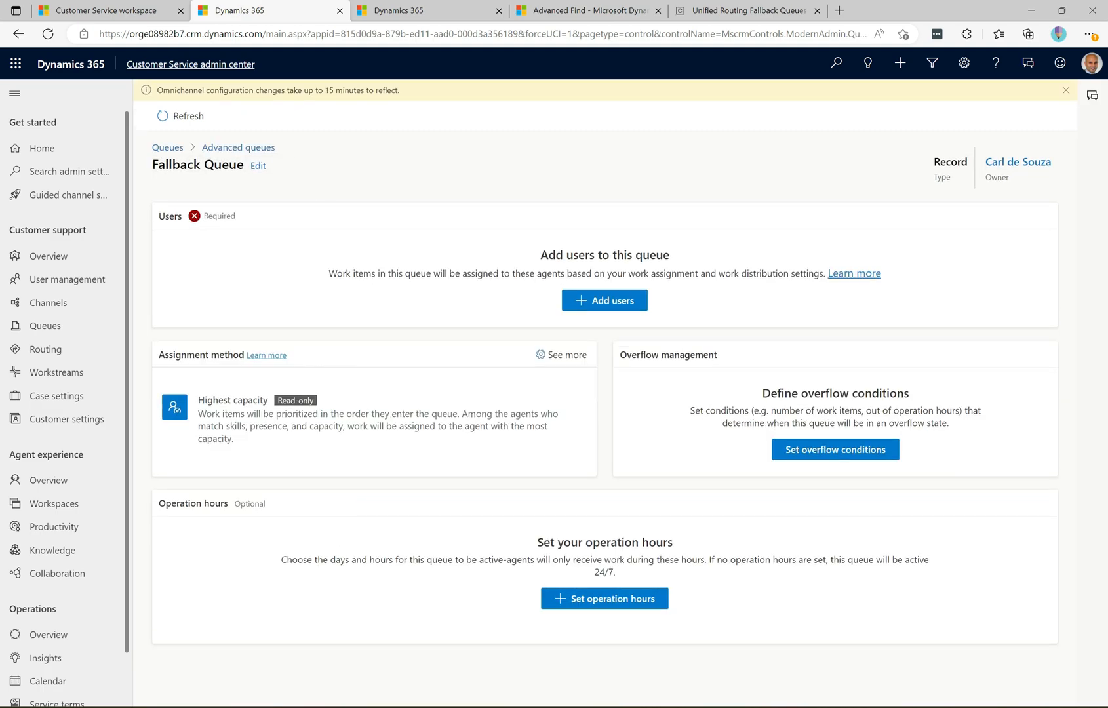
pyautogui.click(623, 303)
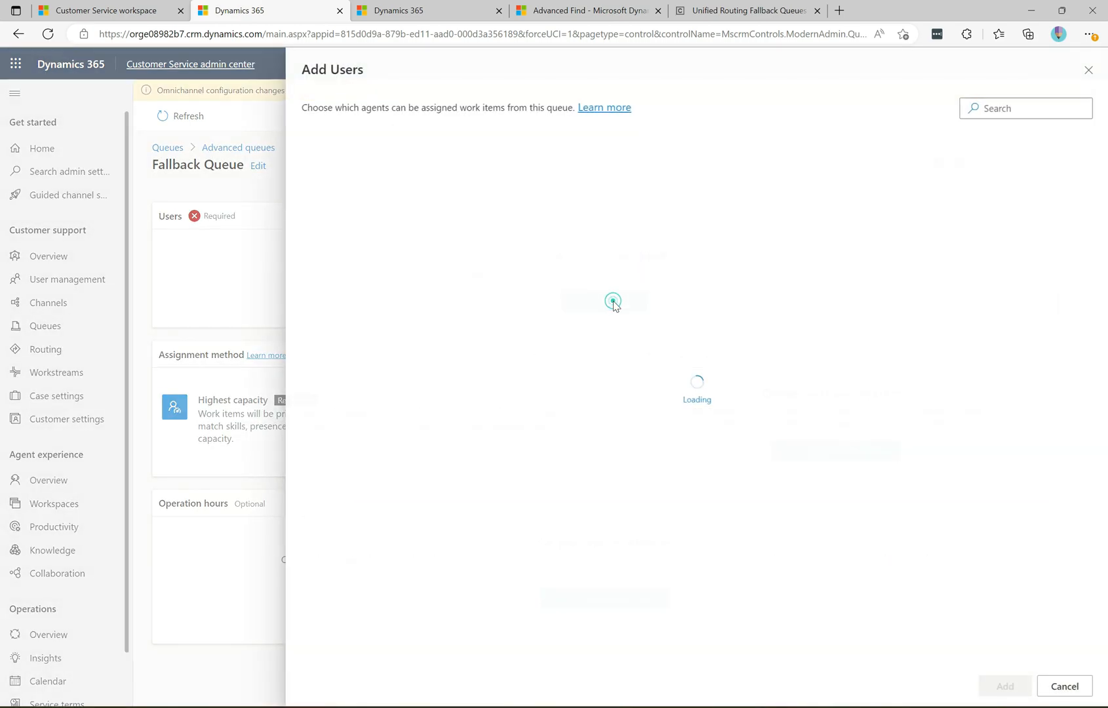
pyautogui.click(317, 231)
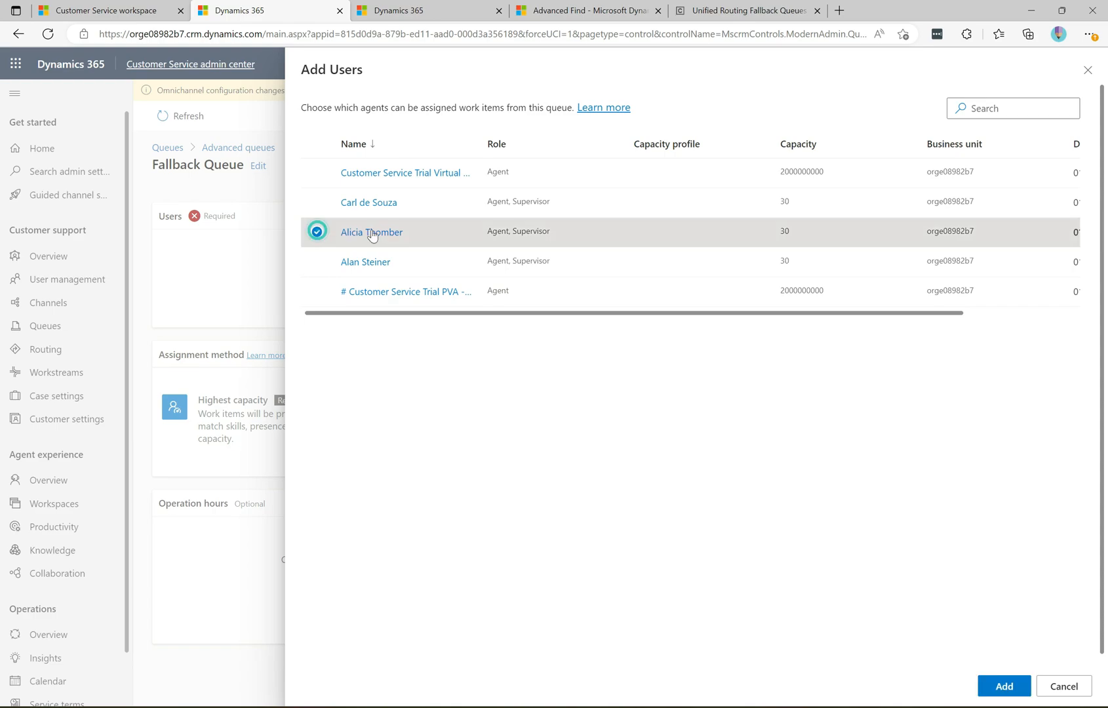
pyautogui.click(1004, 686)
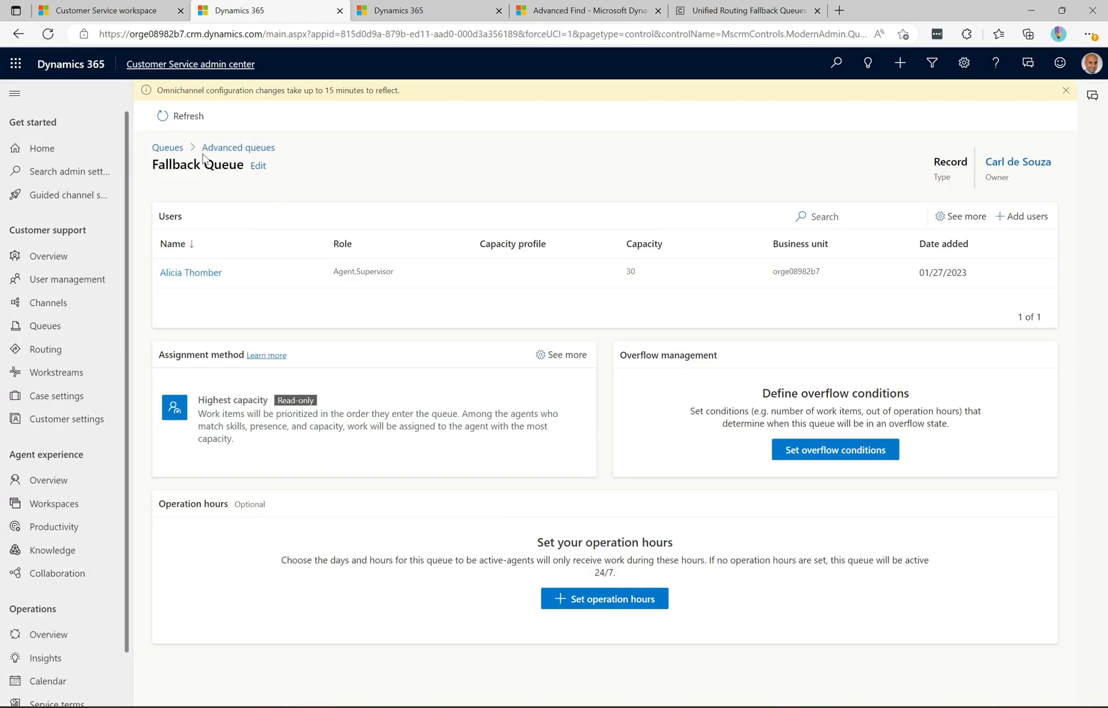
# Step: Return to My Workstream and set the agent notification for incoming authenticated work to Case Notification in its advanced settings
pyautogui.click(20, 34)
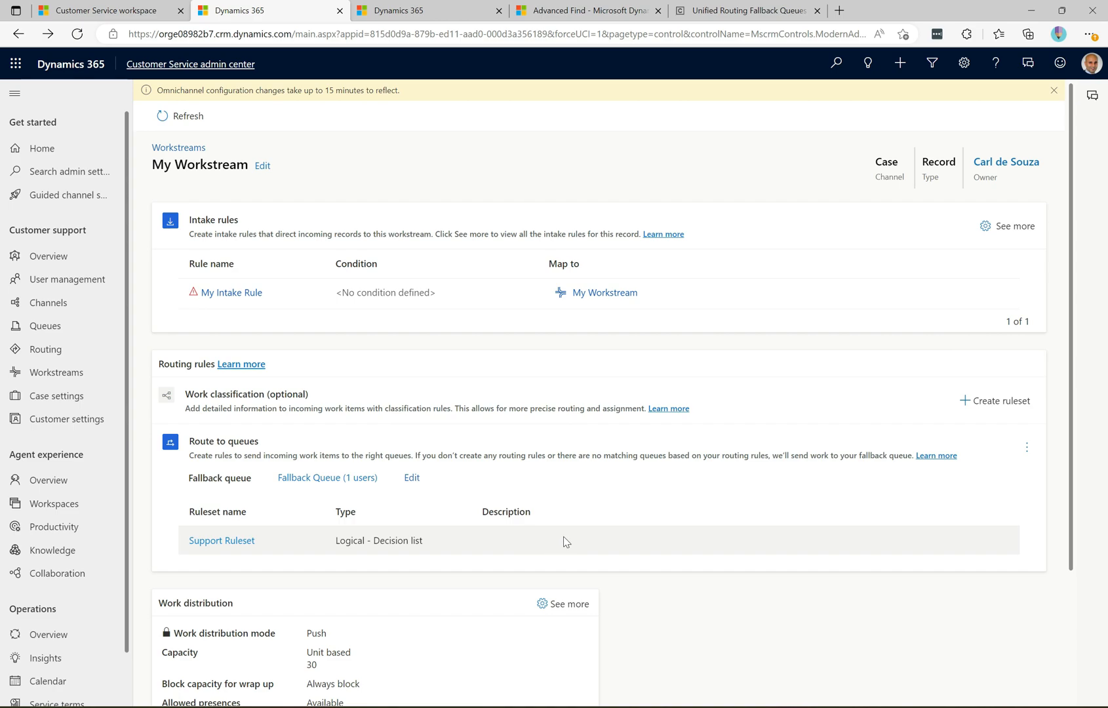
pyautogui.click(564, 538)
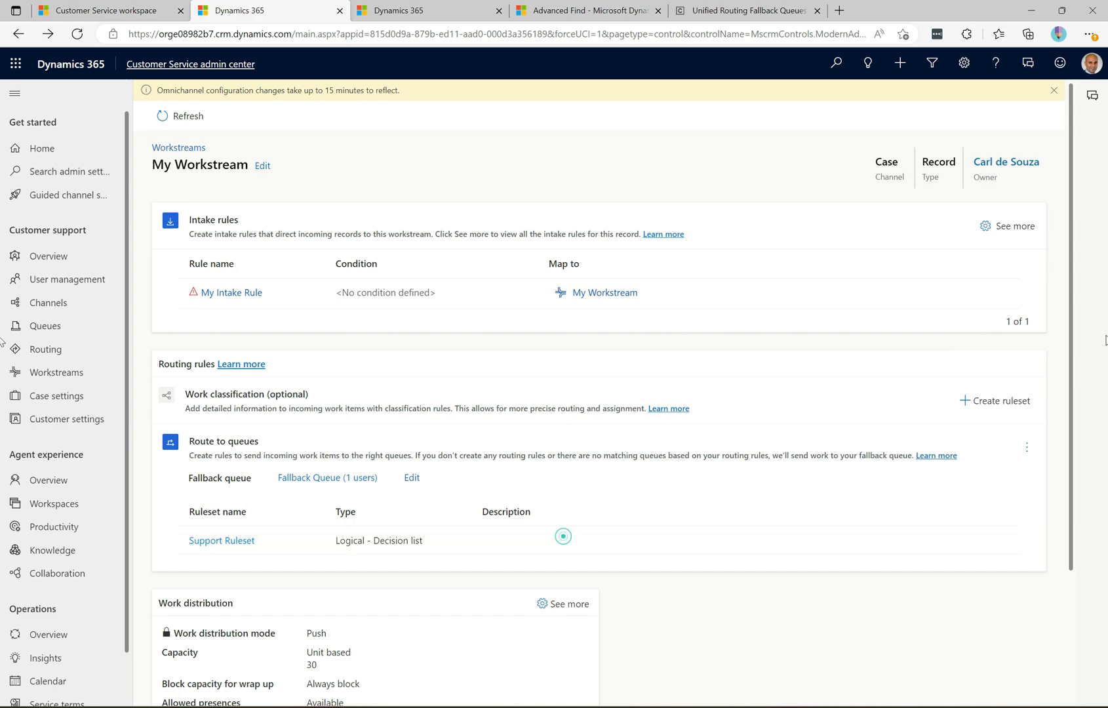
pyautogui.moveTo(1074, 298); pyautogui.dragTo(1050, 500)
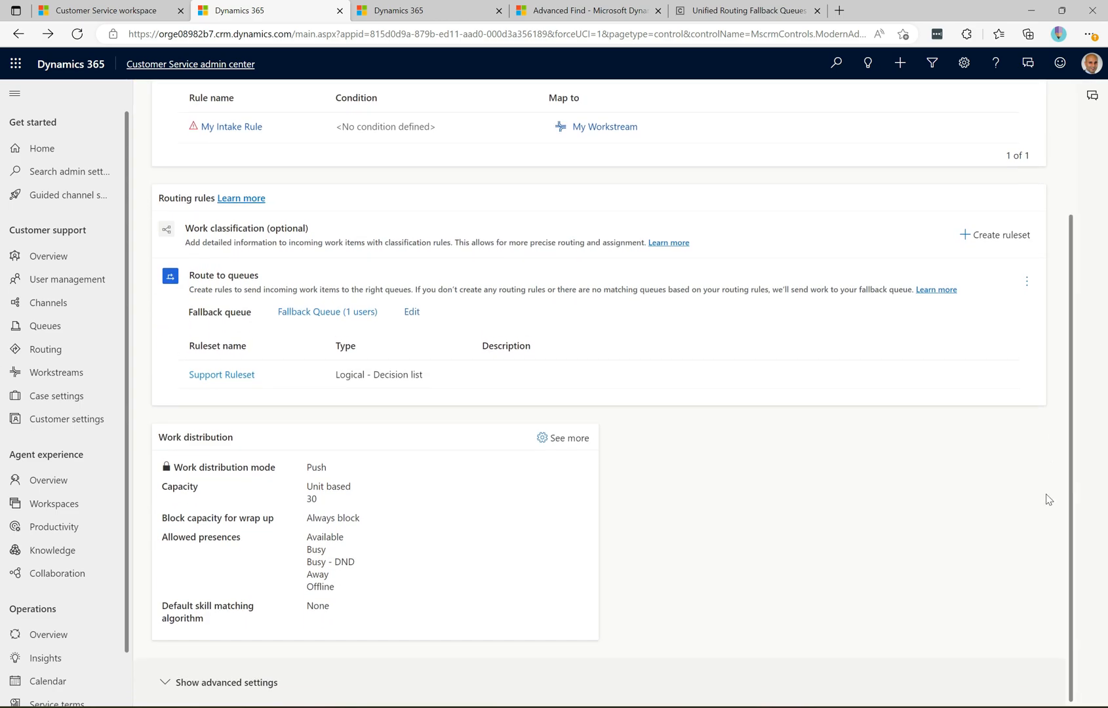
pyautogui.click(214, 684)
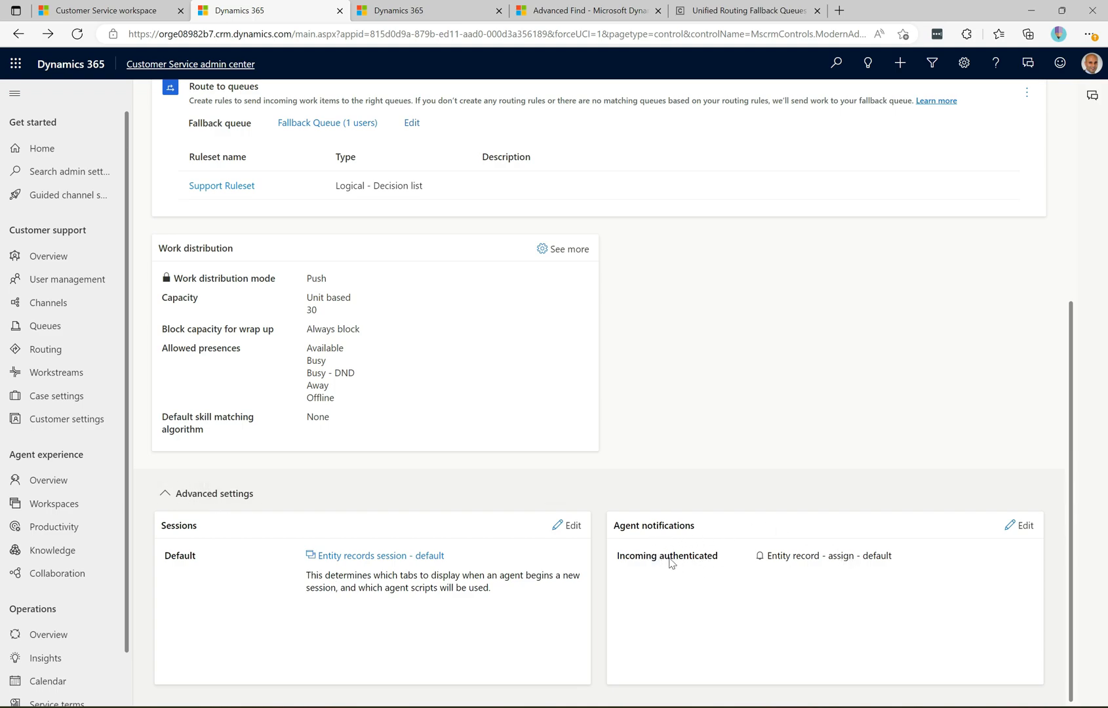
pyautogui.click(1021, 525)
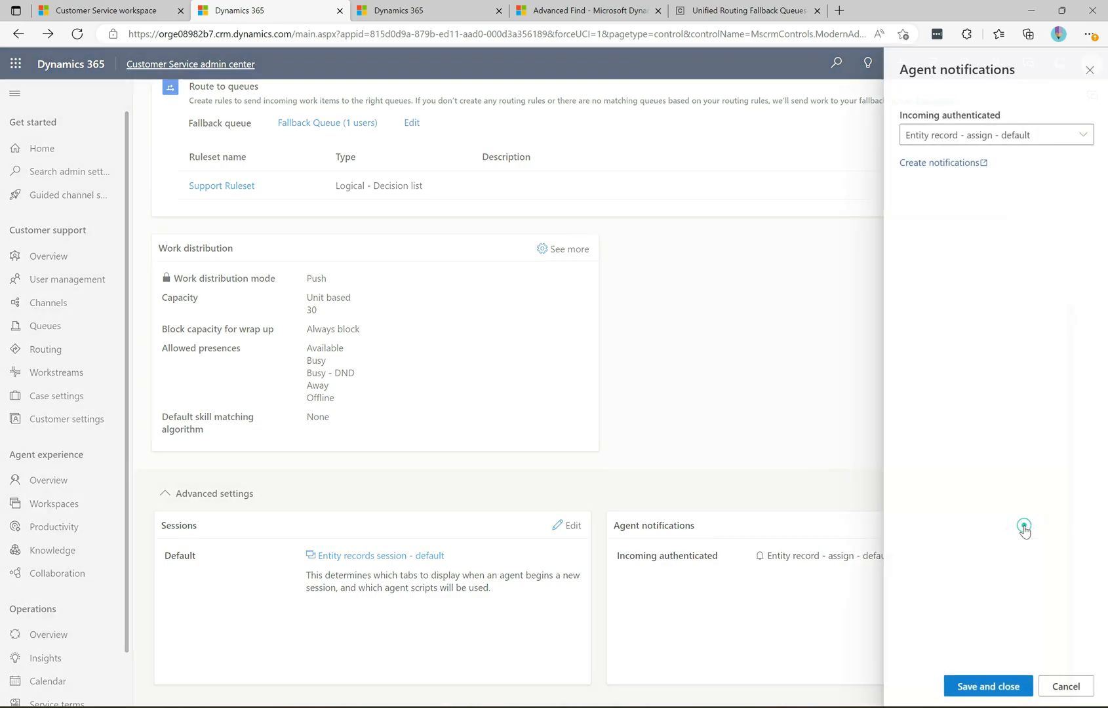
pyautogui.click(1083, 140)
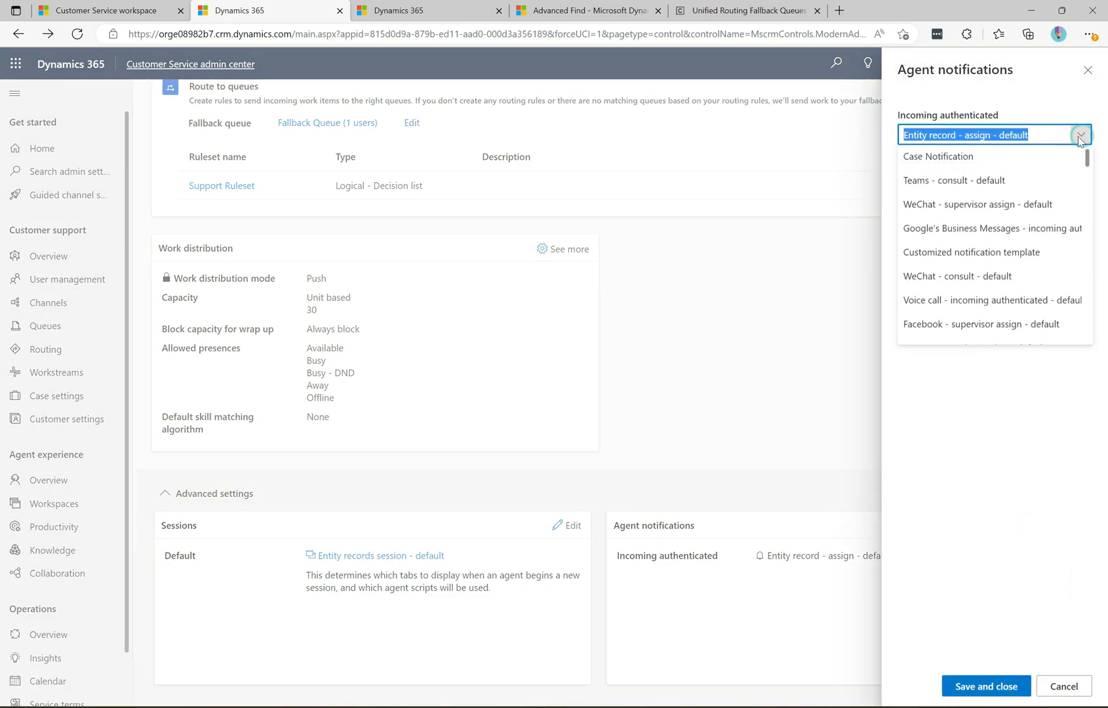
pyautogui.click(938, 155)
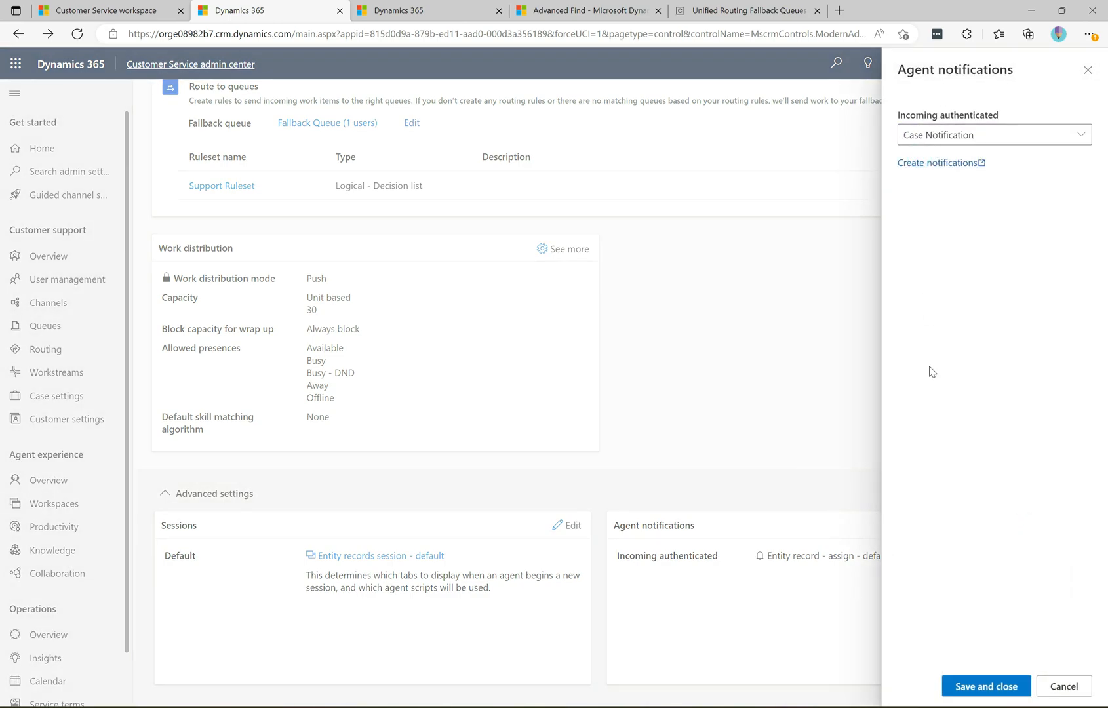
pyautogui.click(984, 686)
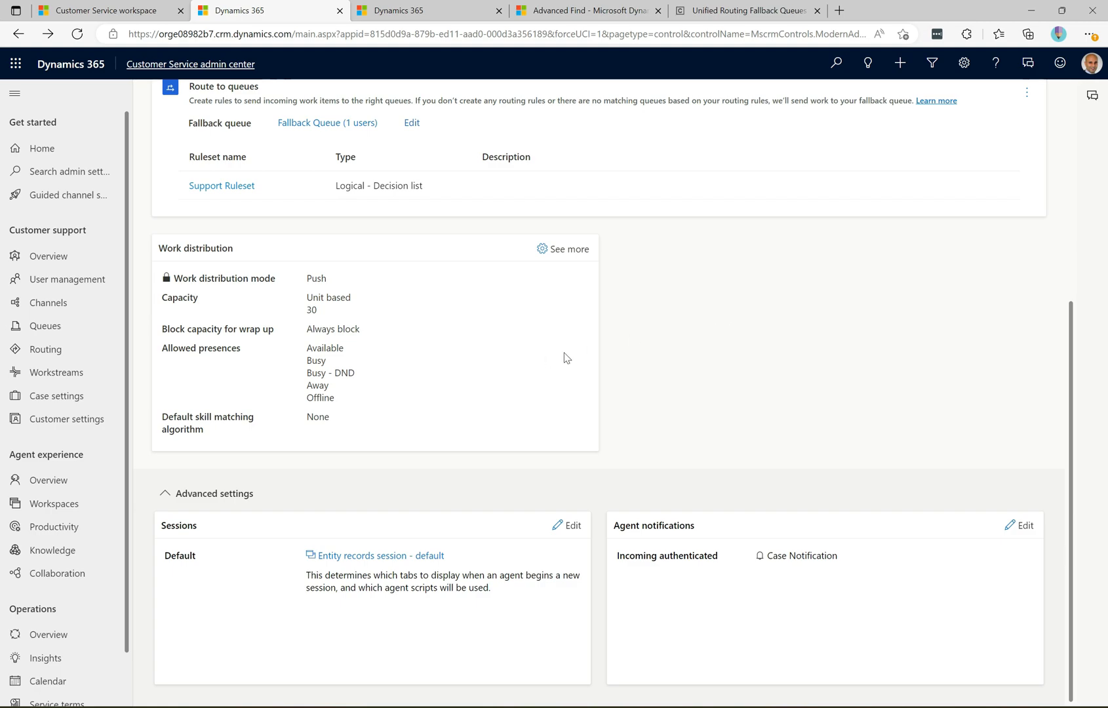
pyautogui.scroll(5, 1074, 287)
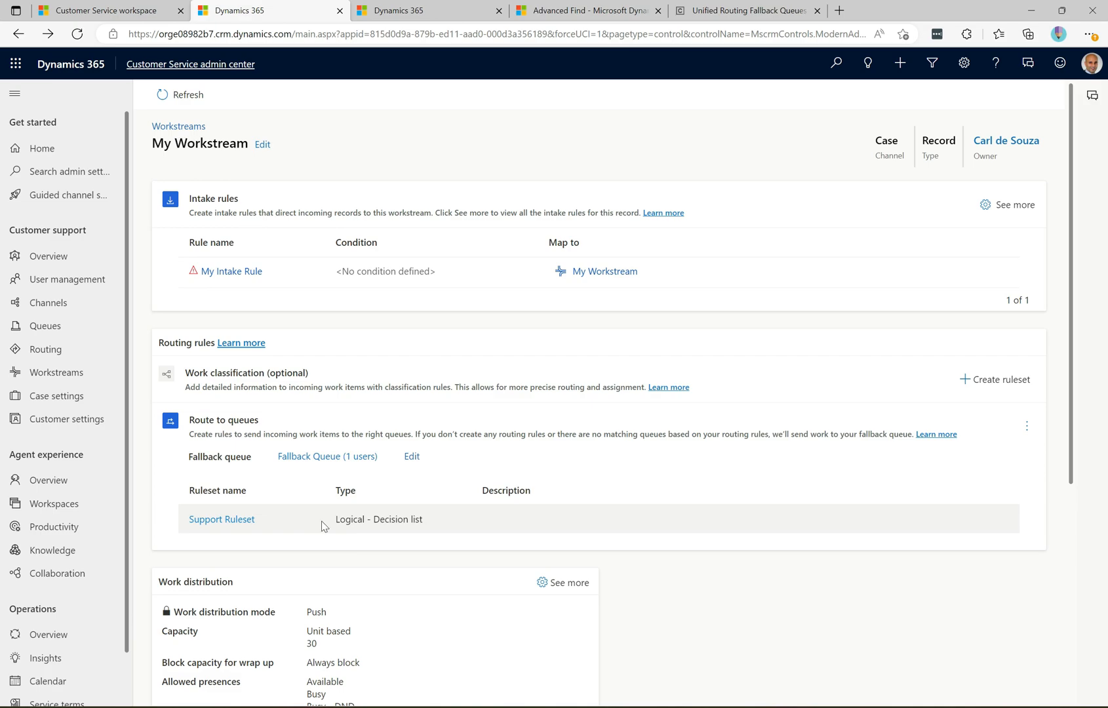
# Step: Switch to Customer Service workspace and start a new case titled My New Case for the customer Coffee Lab APJ
pyautogui.click(110, 17)
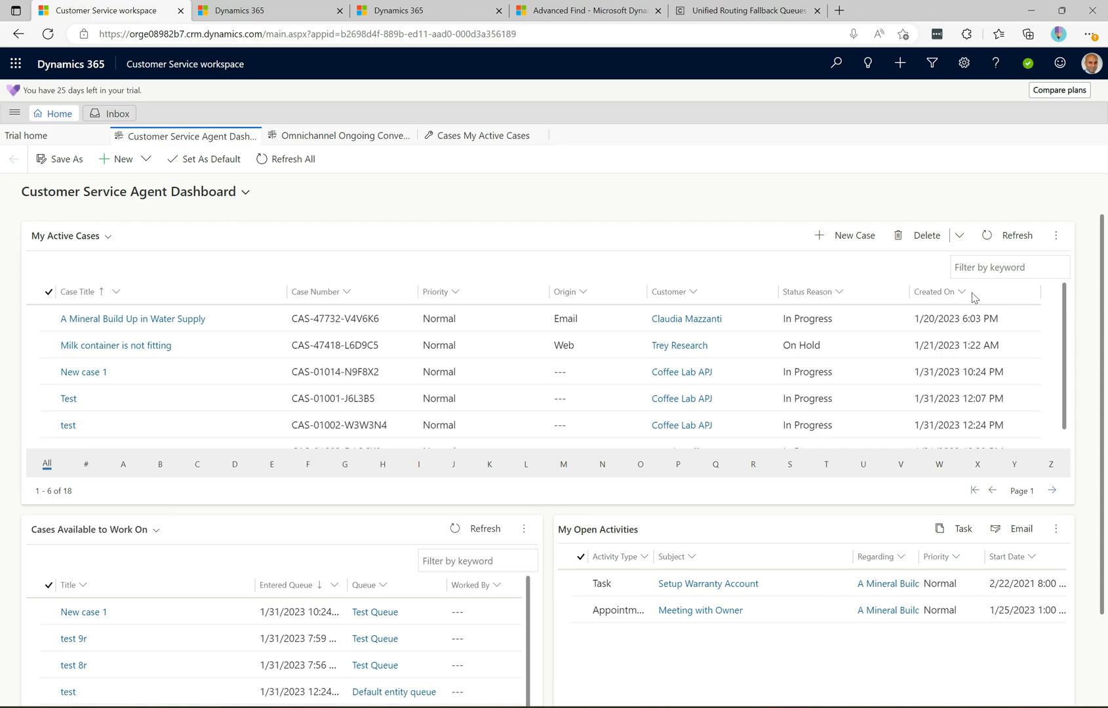
pyautogui.click(1062, 238)
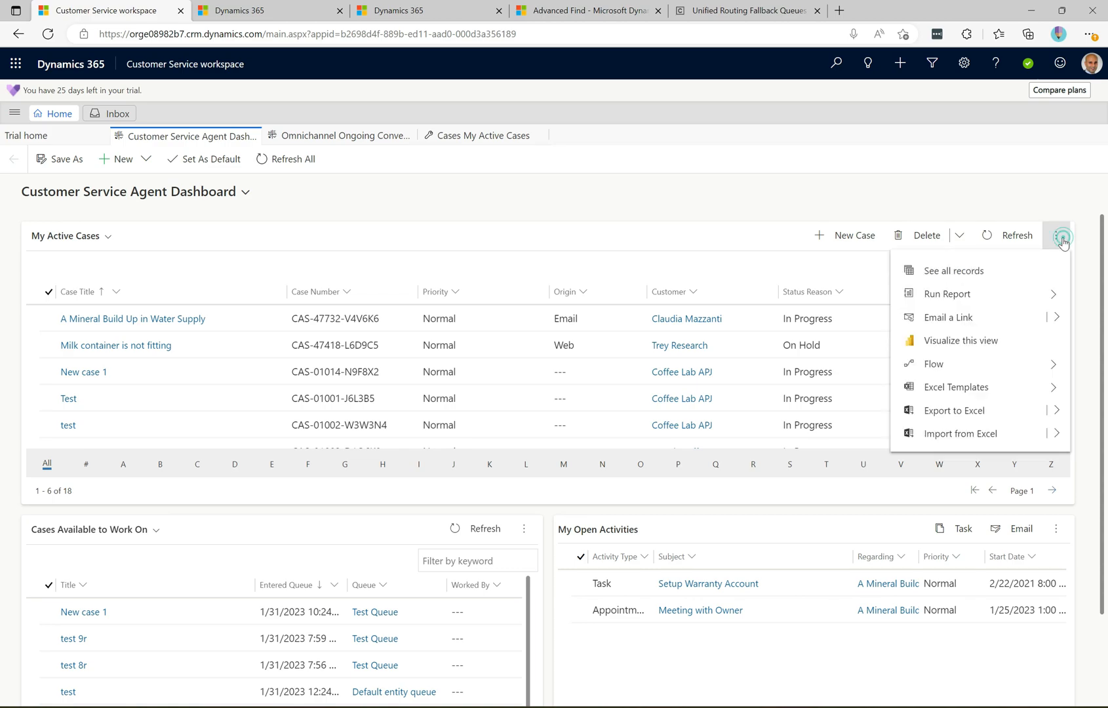
pyautogui.click(953, 271)
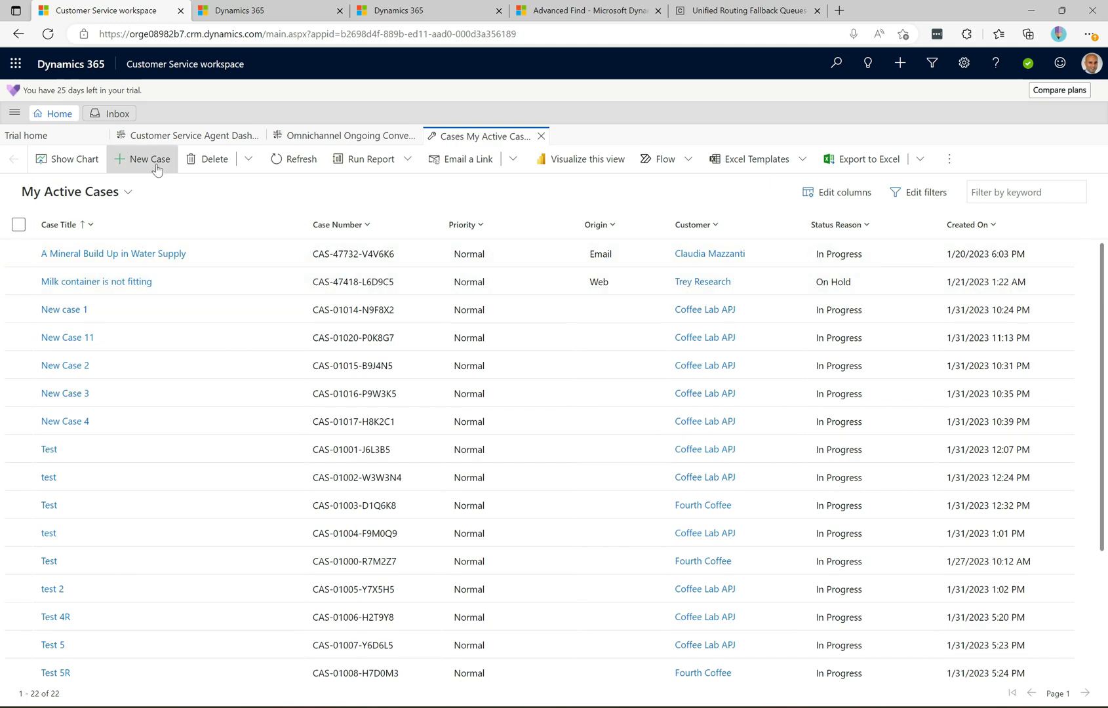
pyautogui.click(156, 168)
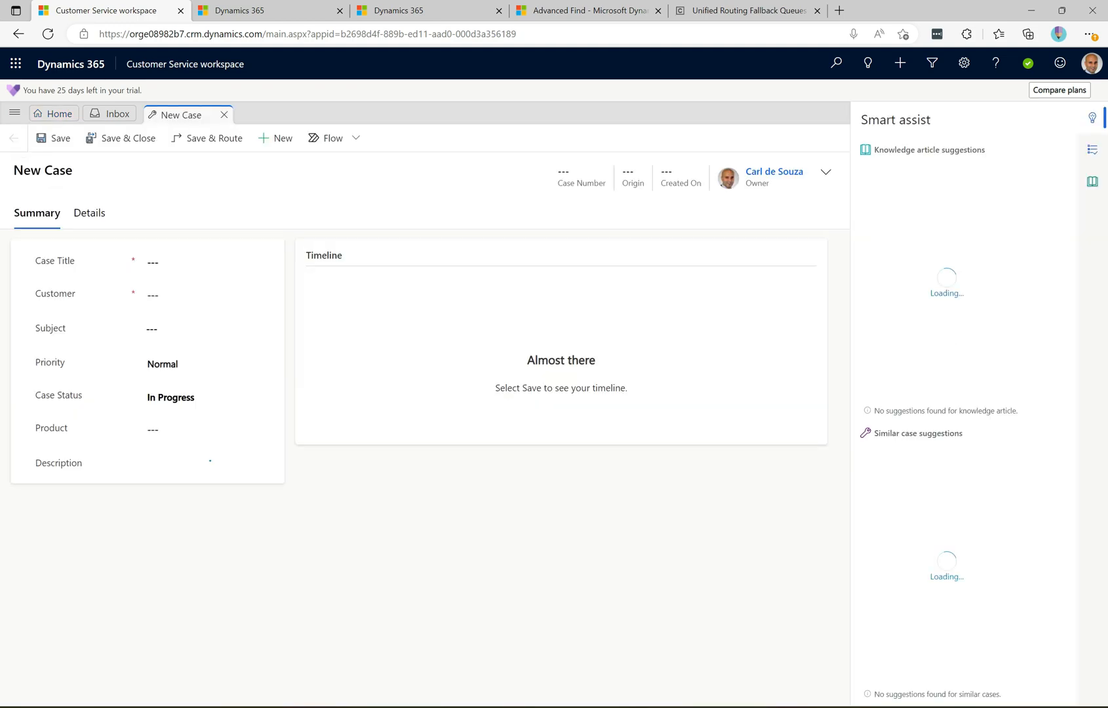
pyautogui.click(179, 261)
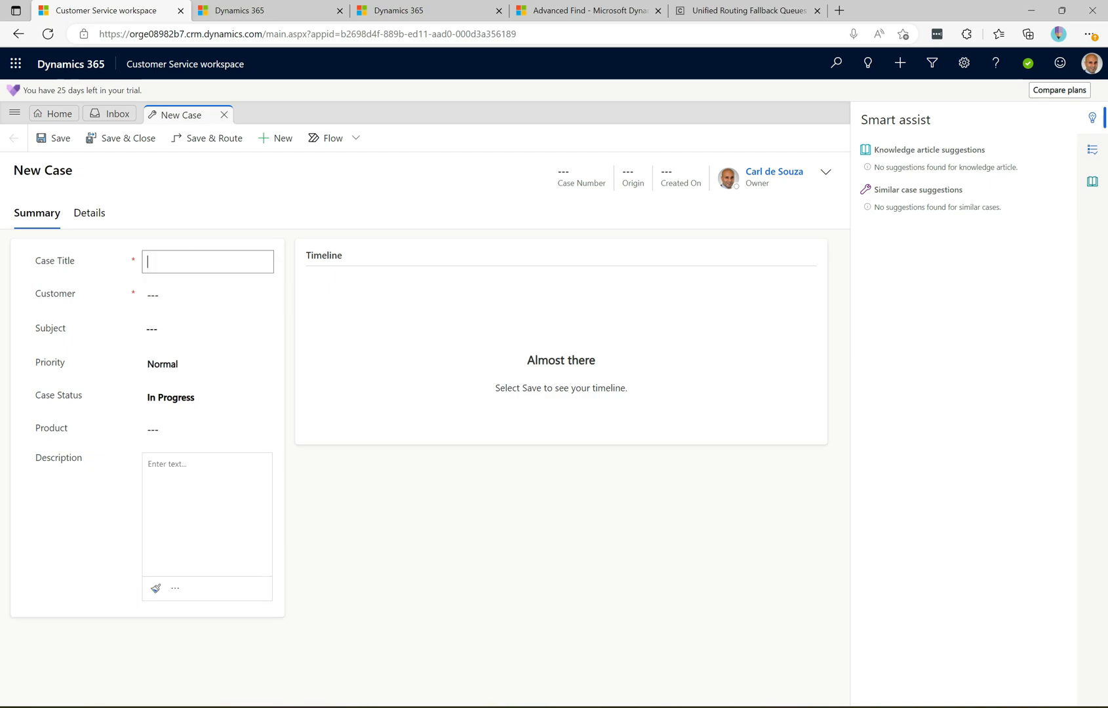
pyautogui.write('My New Case')
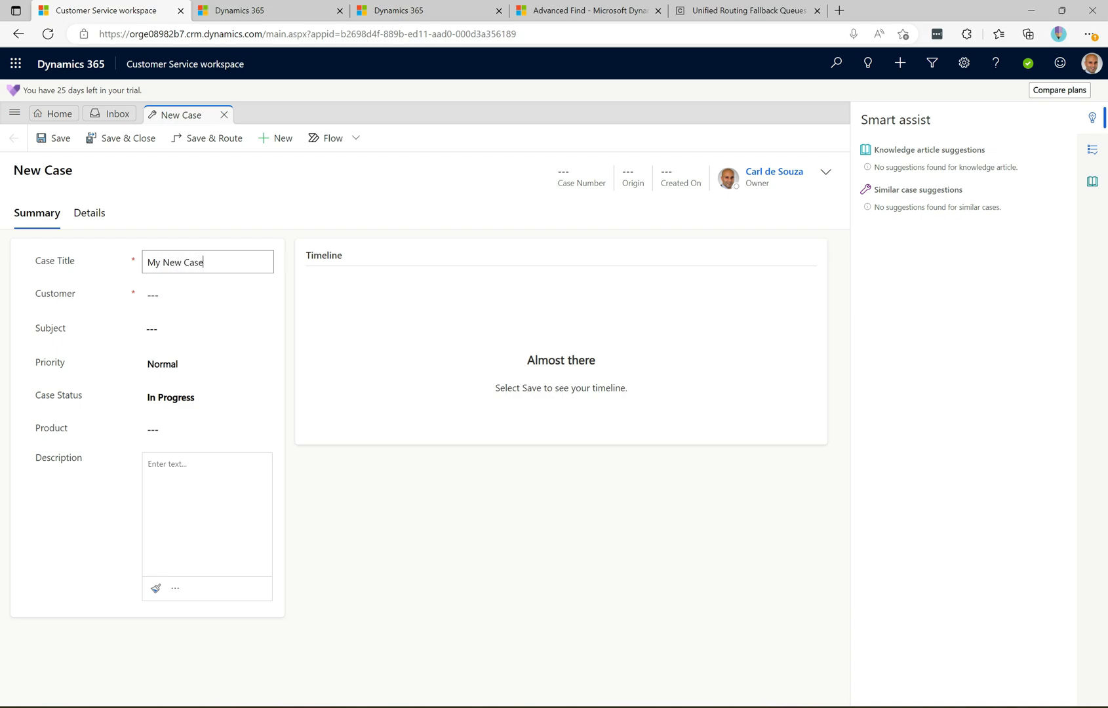
pyautogui.press('Tab')
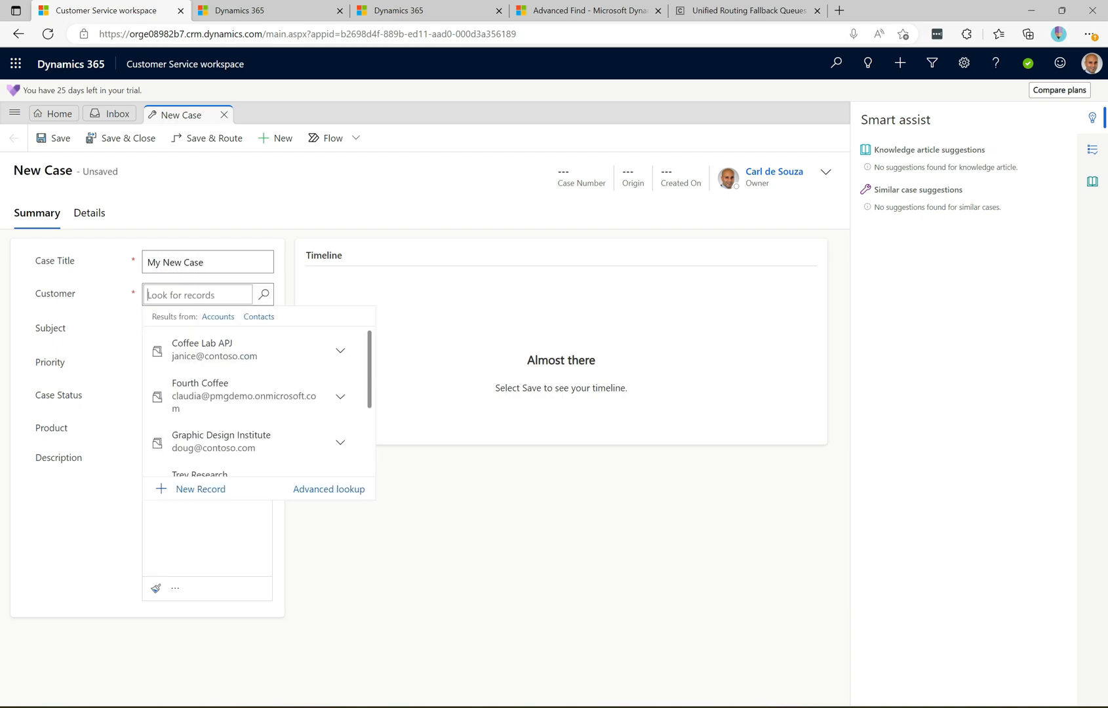
pyautogui.click(236, 349)
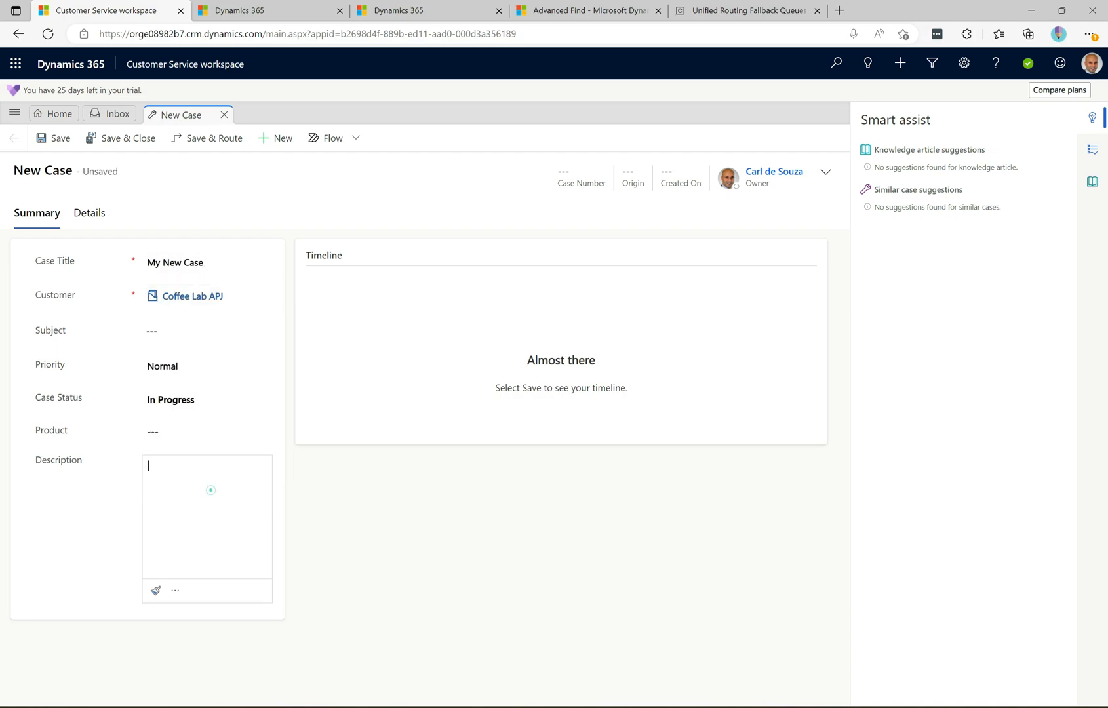
# Step: Describe the case as "Customer needs support thanks!", then save and route it
pyautogui.click(211, 490)
pyautogui.write('Custoe')
pyautogui.write('er needs support thanks!')
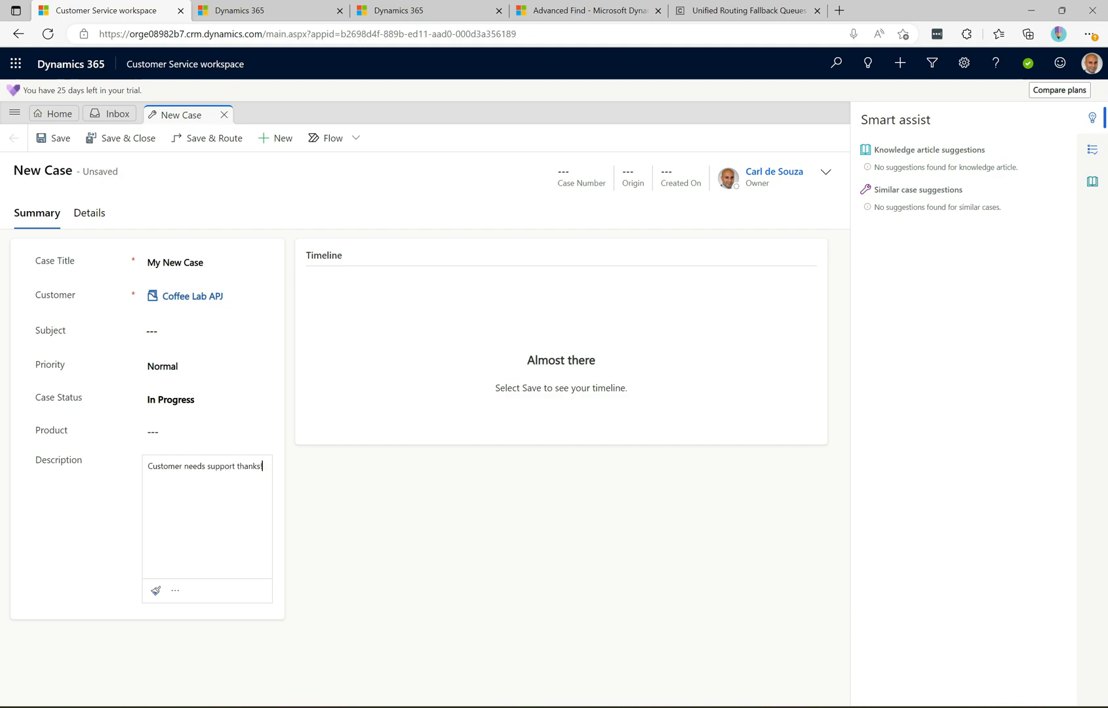
pyautogui.doubleClick(215, 466)
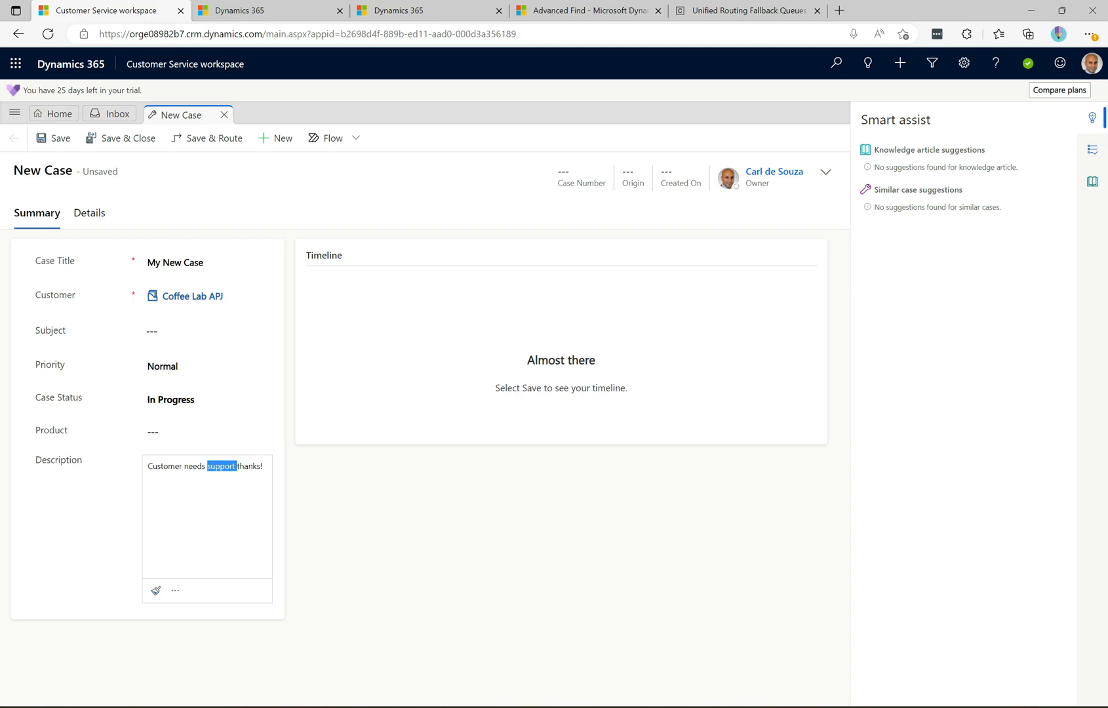
pyautogui.click(216, 499)
pyautogui.click(215, 139)
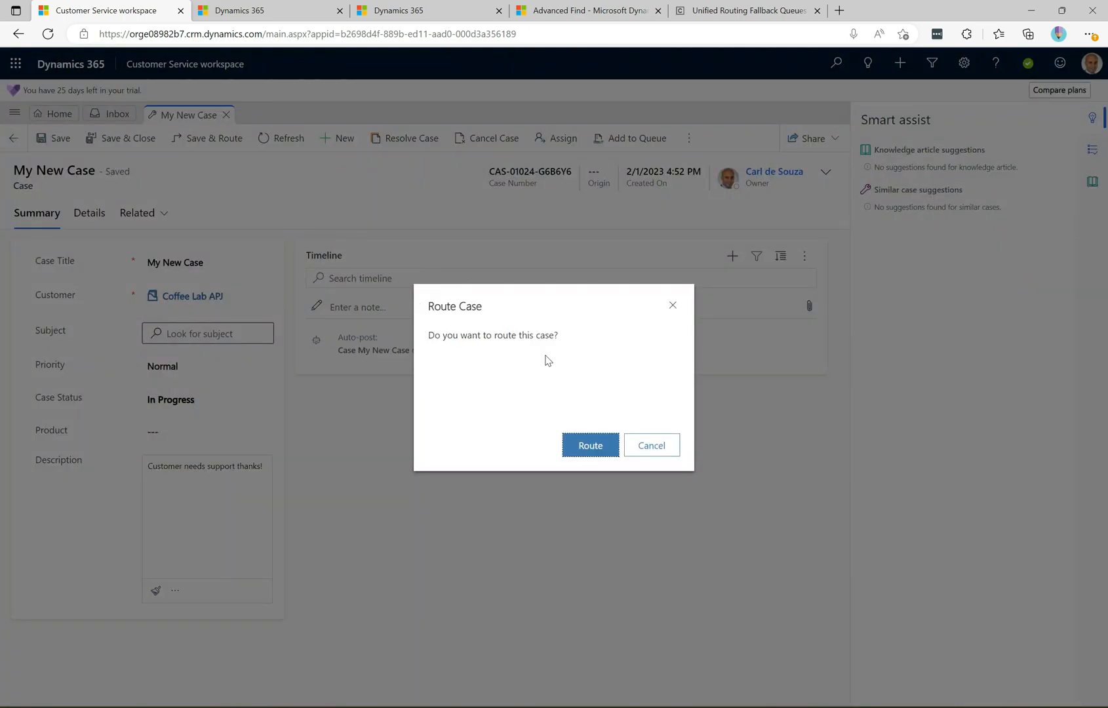
pyautogui.click(592, 456)
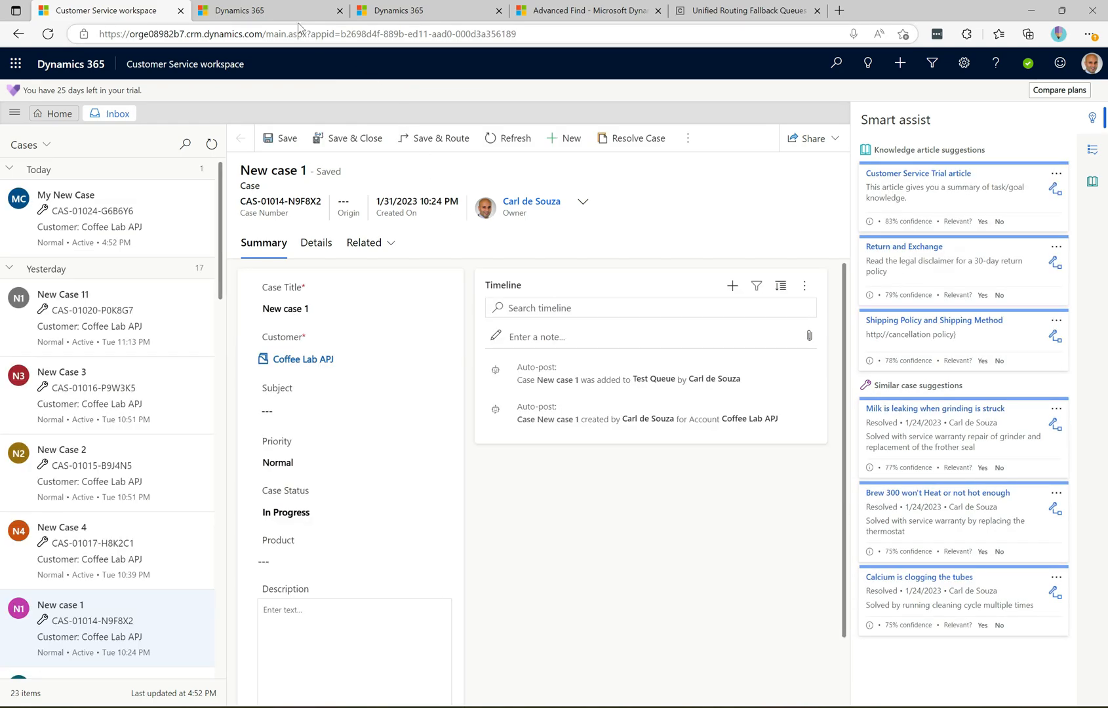
# Step: Switch to Customer Service admin center and open the routing diagnostics record for My New Case
pyautogui.click(276, 11)
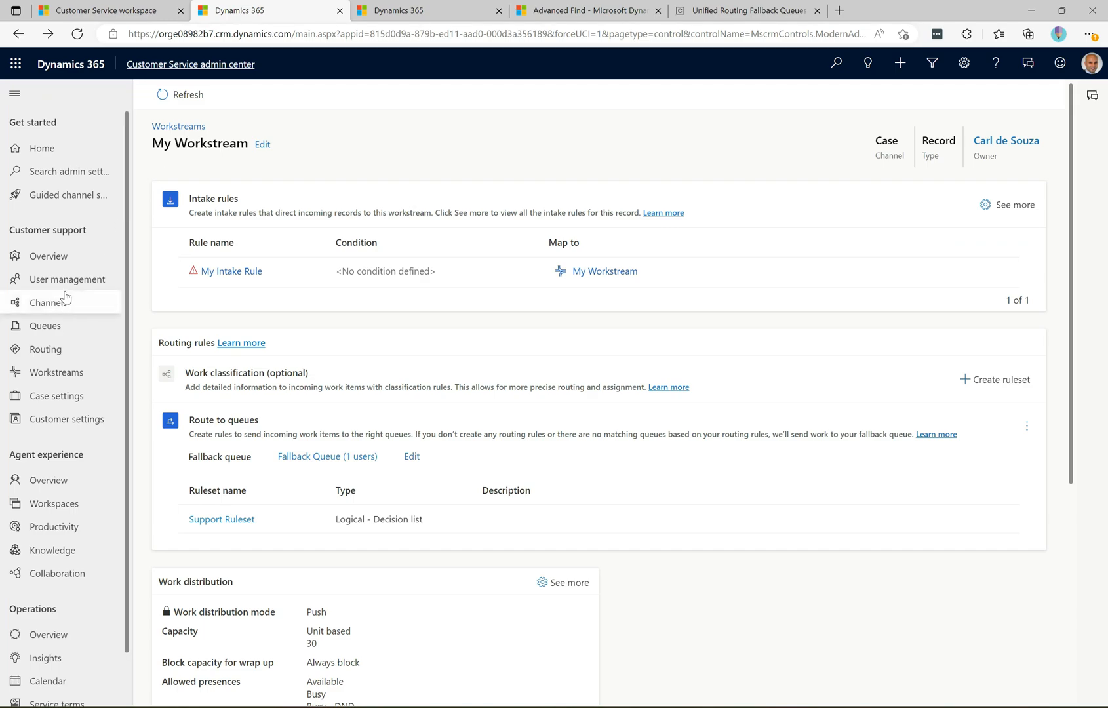
pyautogui.click(73, 355)
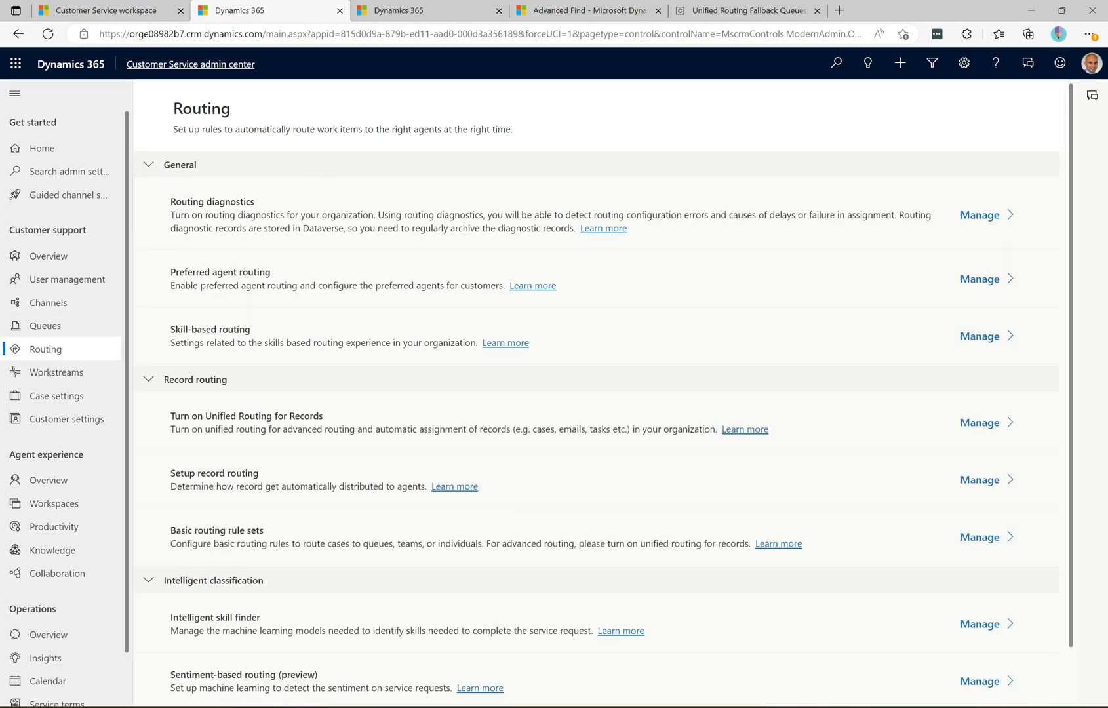
pyautogui.click(980, 215)
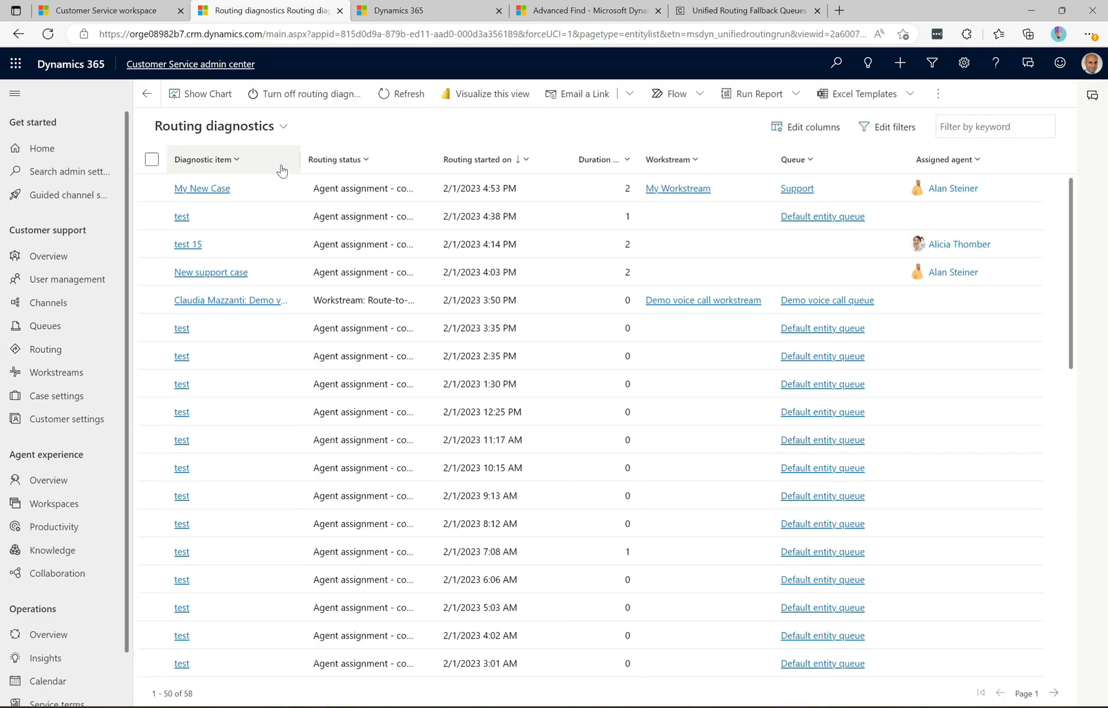
pyautogui.click(209, 191)
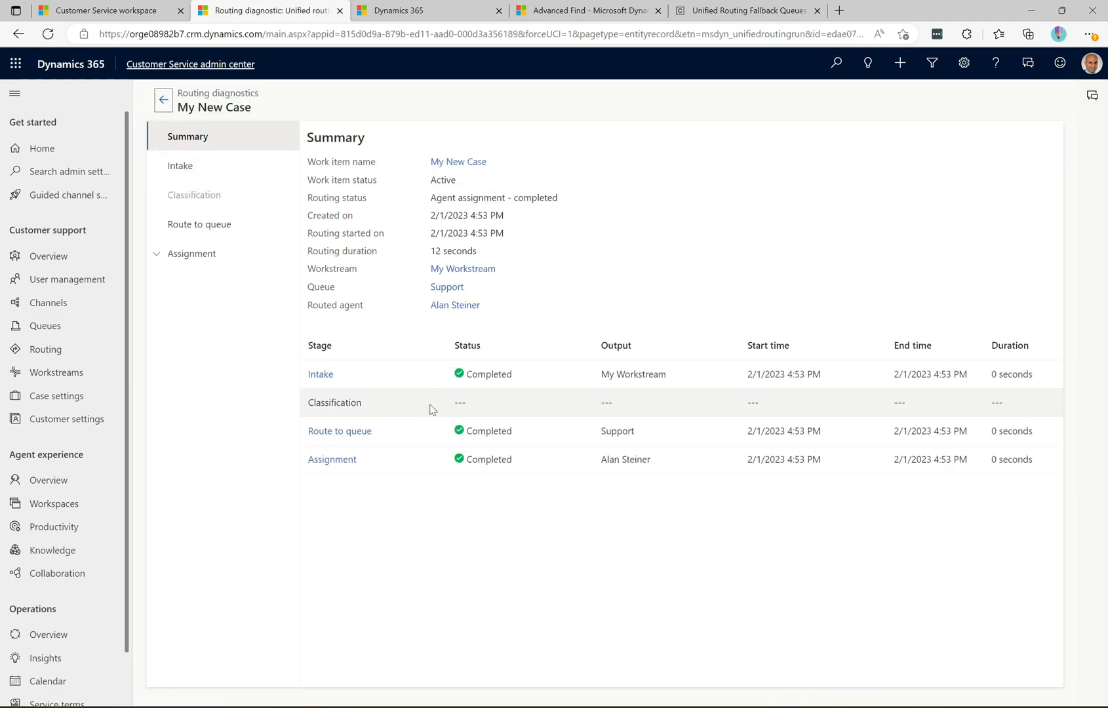
# Step: Examine the intake, assignment, assignment ruleset, agent assignment trace and route to queue details for My New Case
pyautogui.click(192, 172)
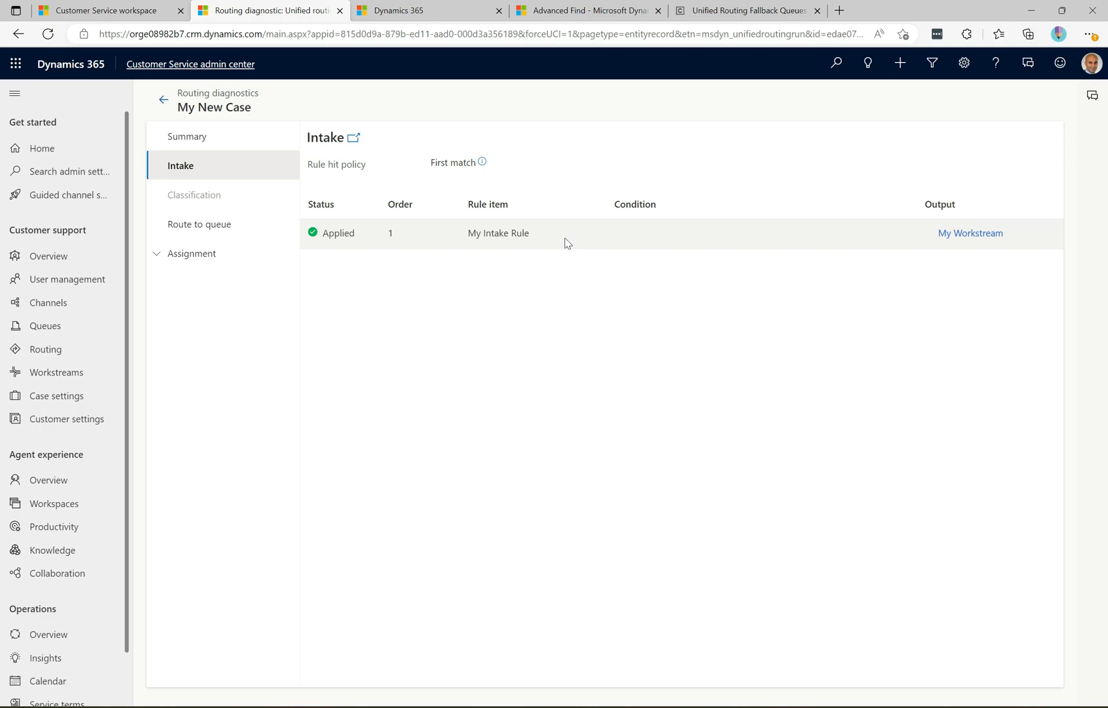
pyautogui.click(196, 261)
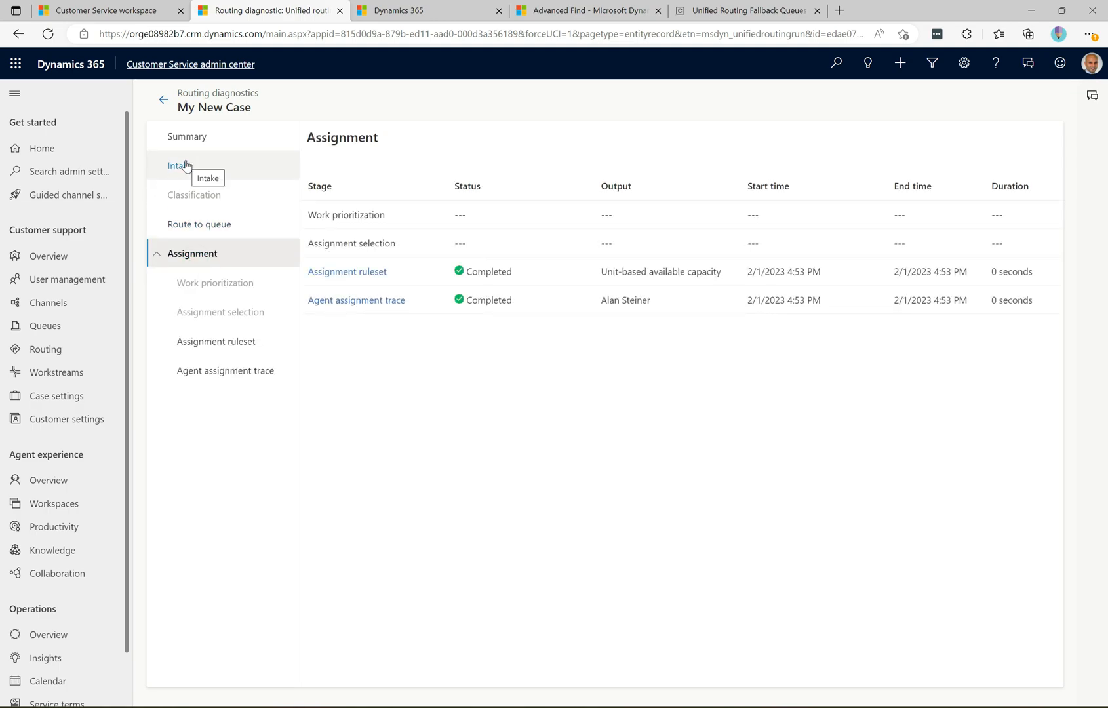
pyautogui.click(243, 343)
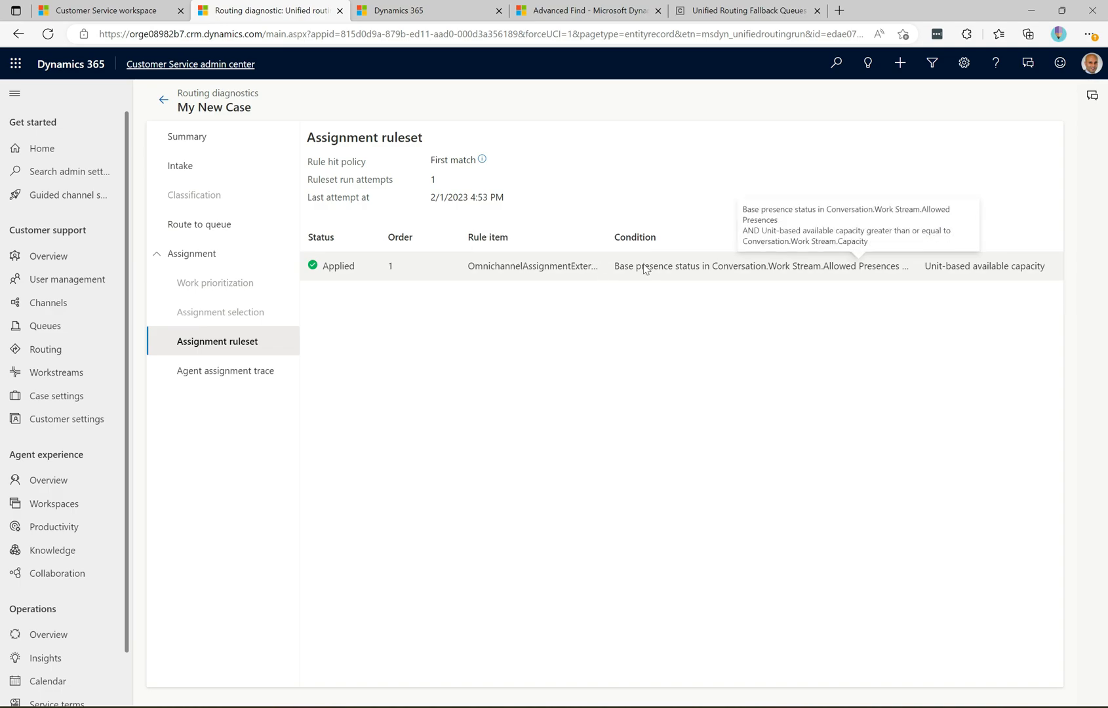
pyautogui.click(243, 375)
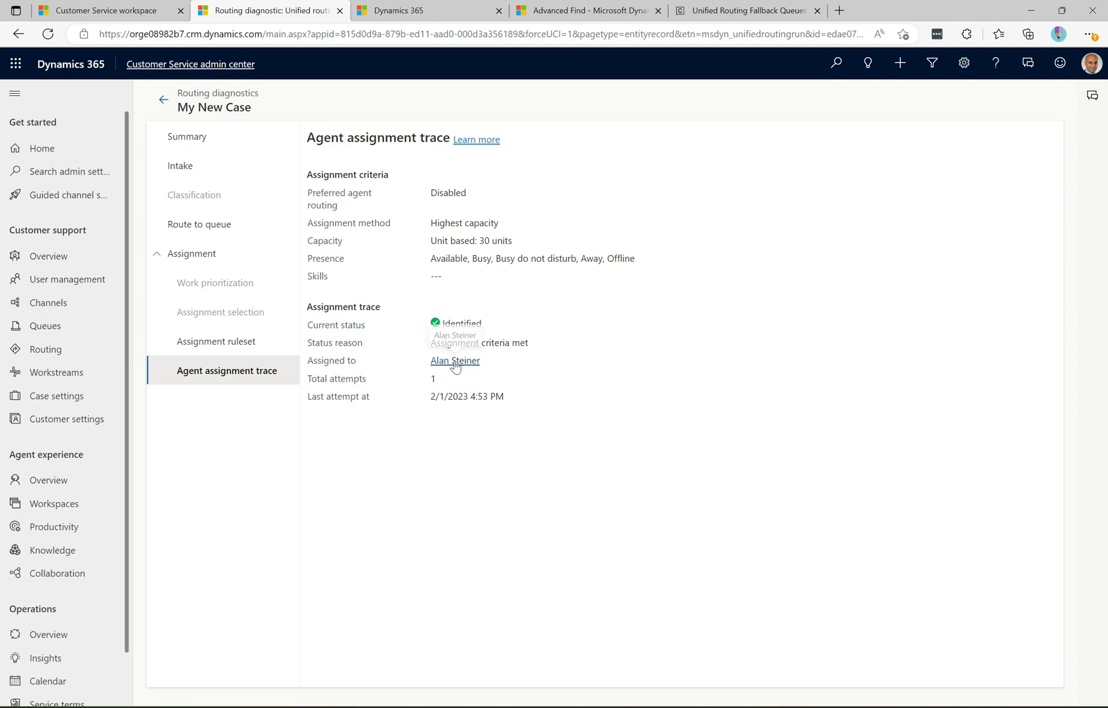
pyautogui.click(232, 227)
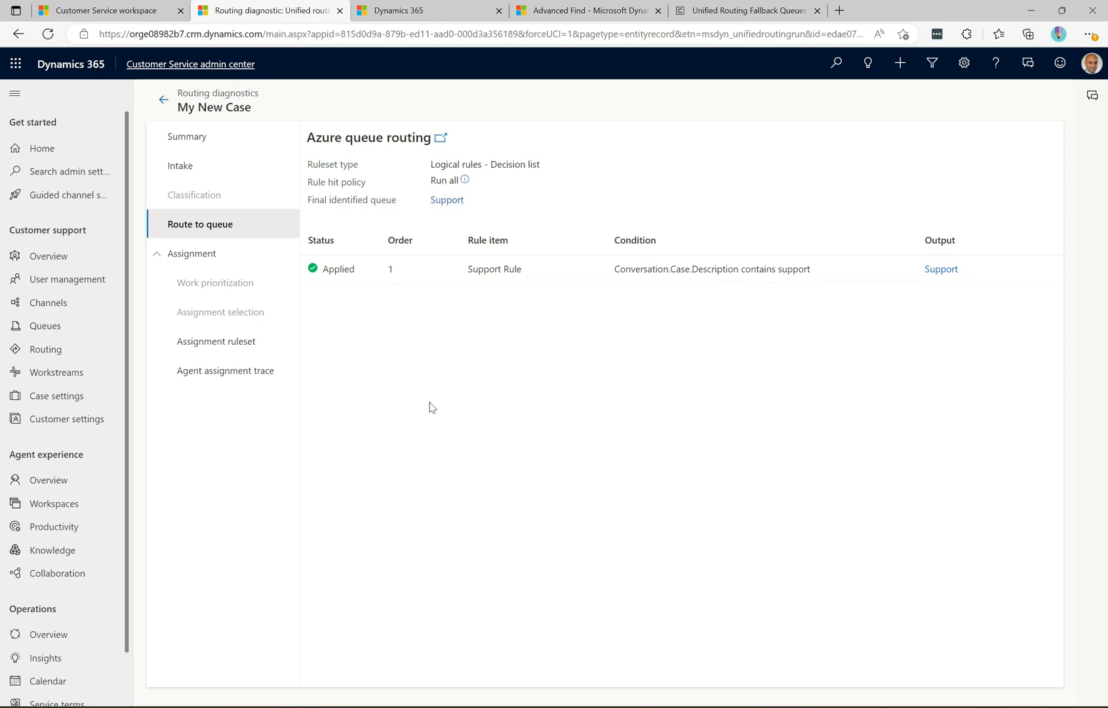
# Step: Switch to the assigned agent's Customer Service workspace and accept the notification for My New Case
pyautogui.click(267, 707)
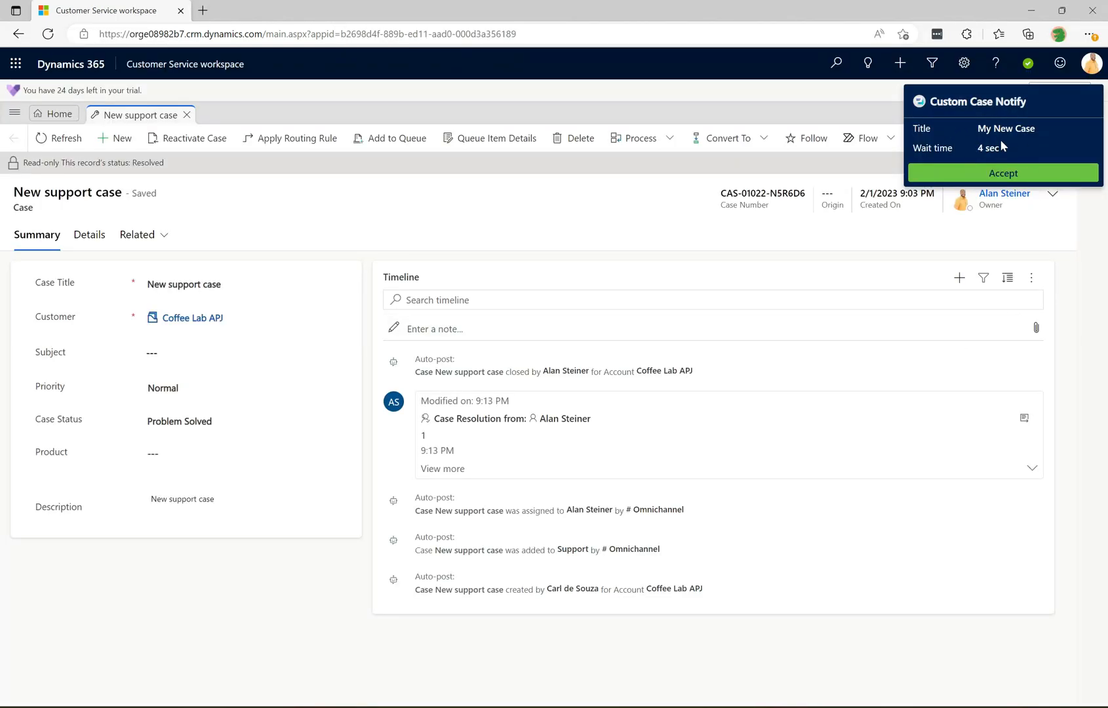
pyautogui.click(1000, 174)
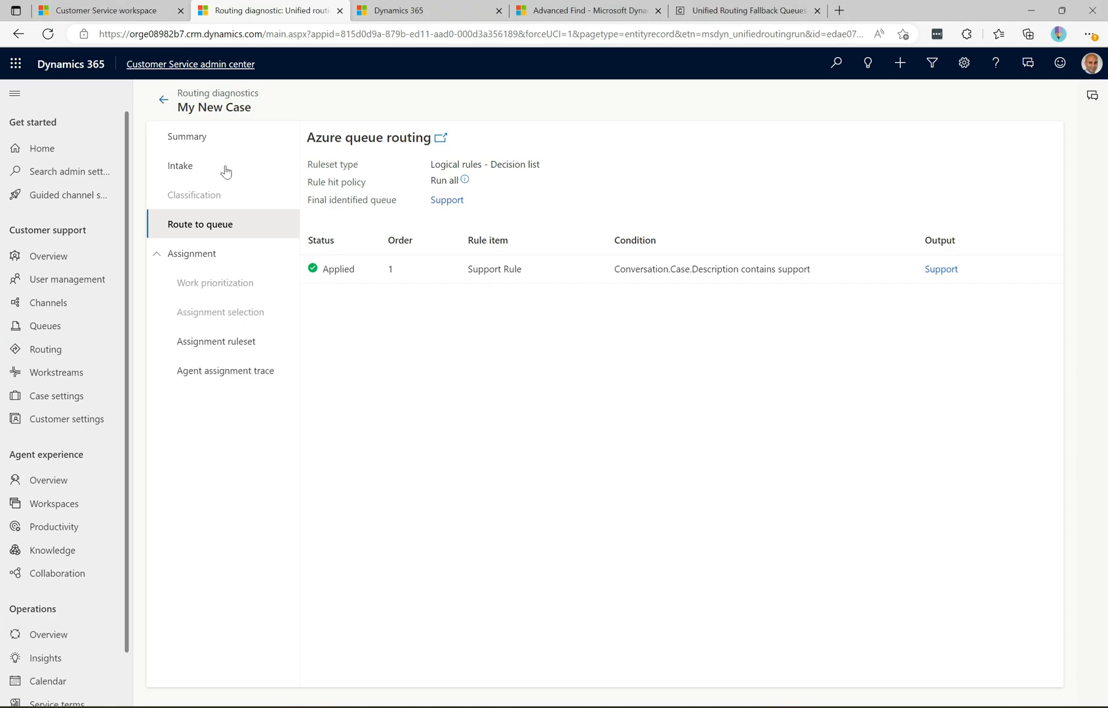
# Step: In Customer Service workspace, create a case titled New Case 2 for Fourth Coffee with description "Hello world", then save and route it
pyautogui.click(104, 11)
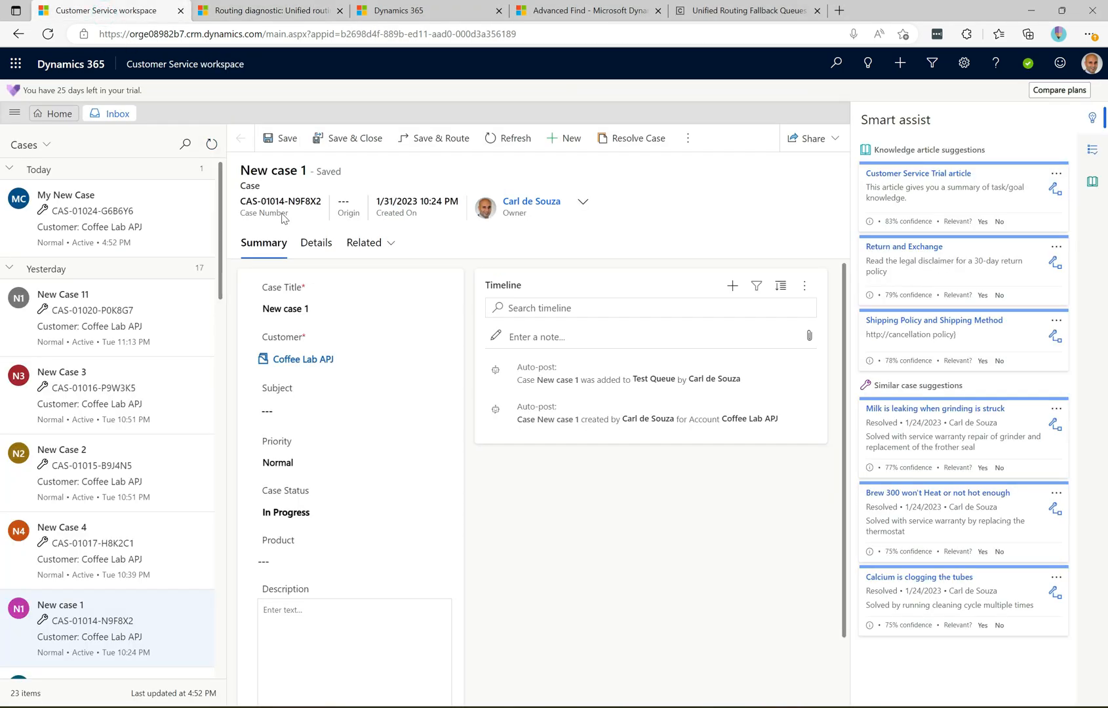
pyautogui.click(59, 114)
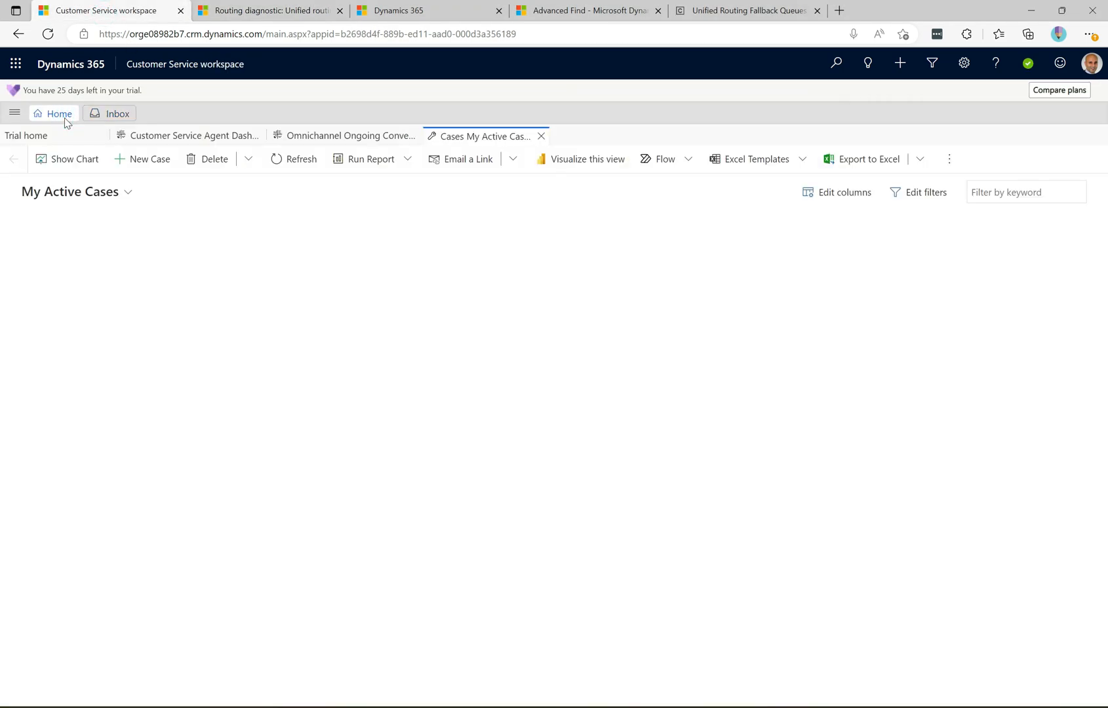
pyautogui.click(137, 160)
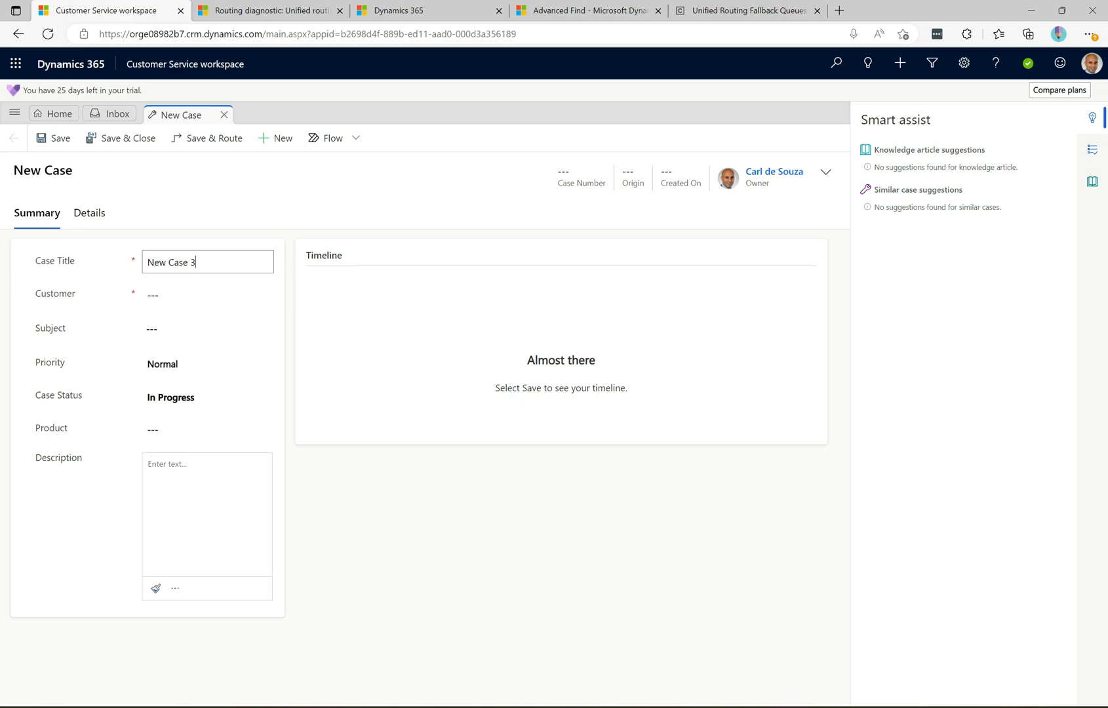
pyautogui.click(184, 294)
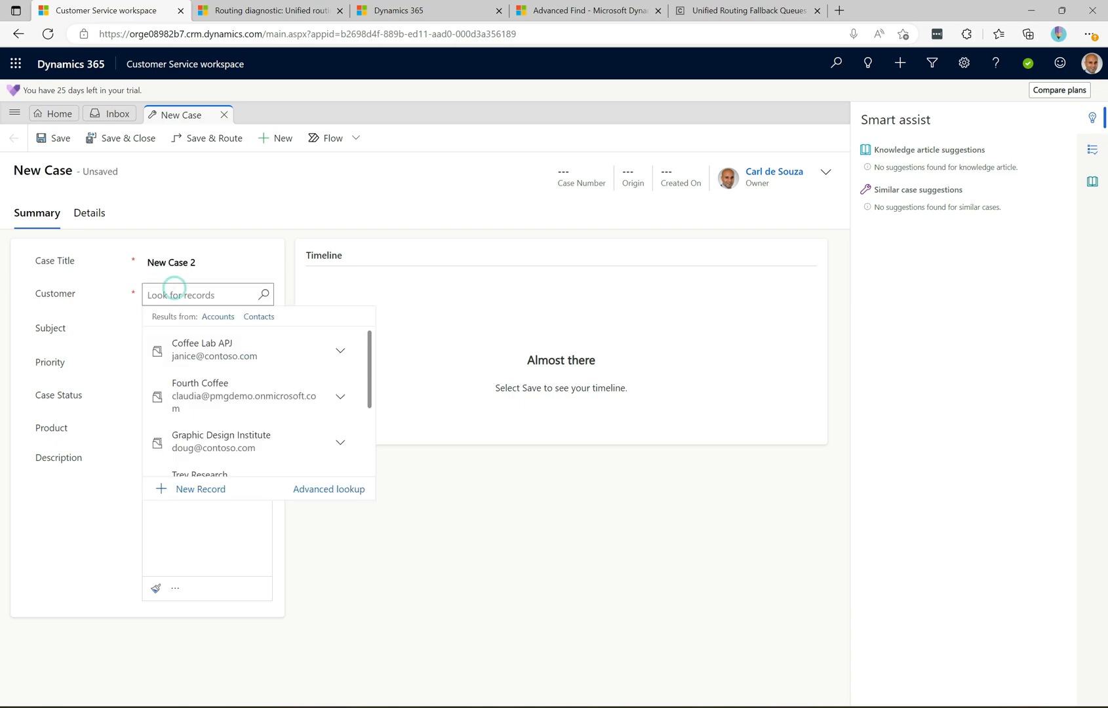
pyautogui.click(192, 381)
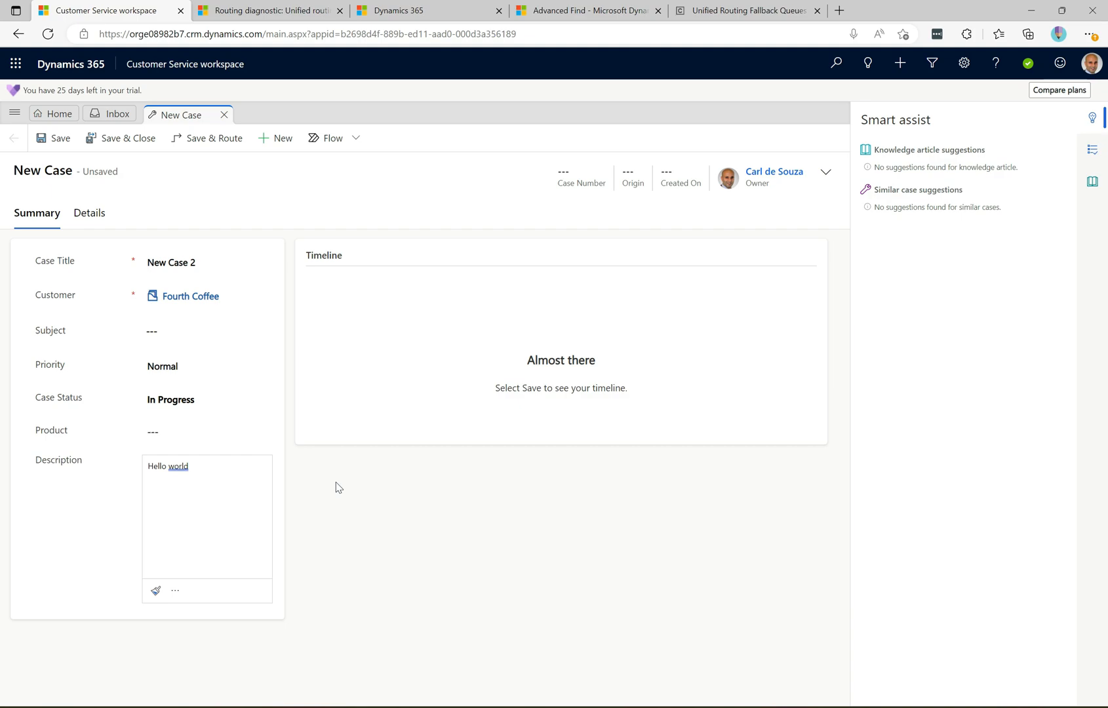
pyautogui.click(222, 145)
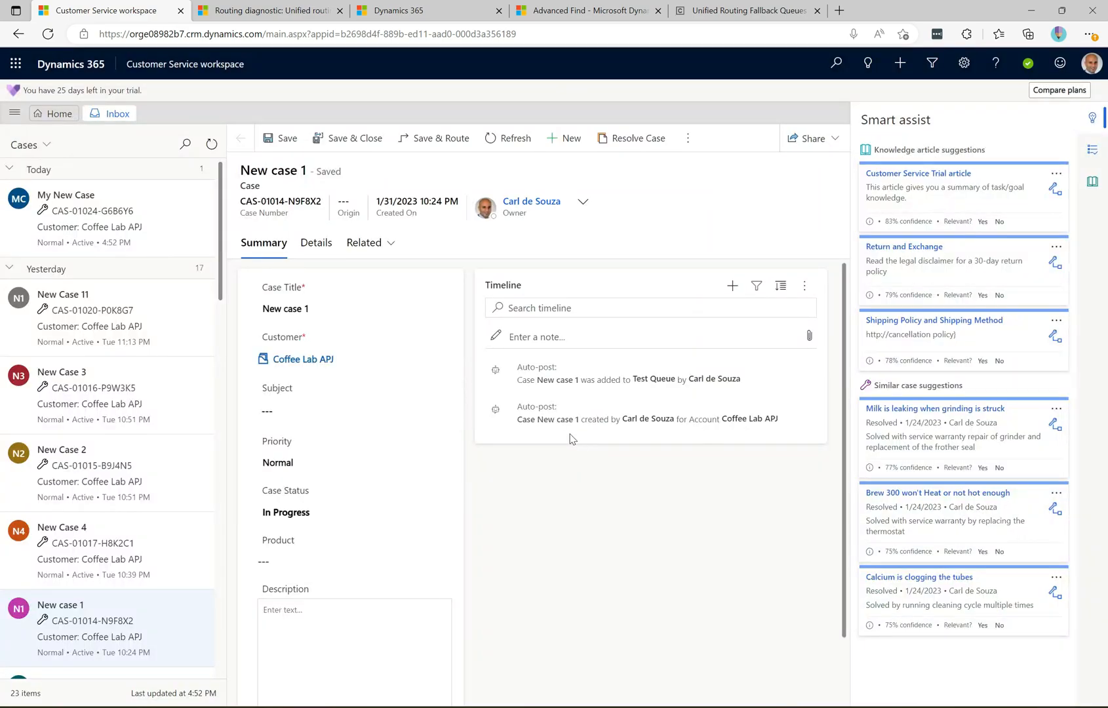
# Step: Switch to Customer Service admin center and refresh the routing diagnostics list to check the routing of New Case 2
pyautogui.click(292, 12)
pyautogui.click(164, 101)
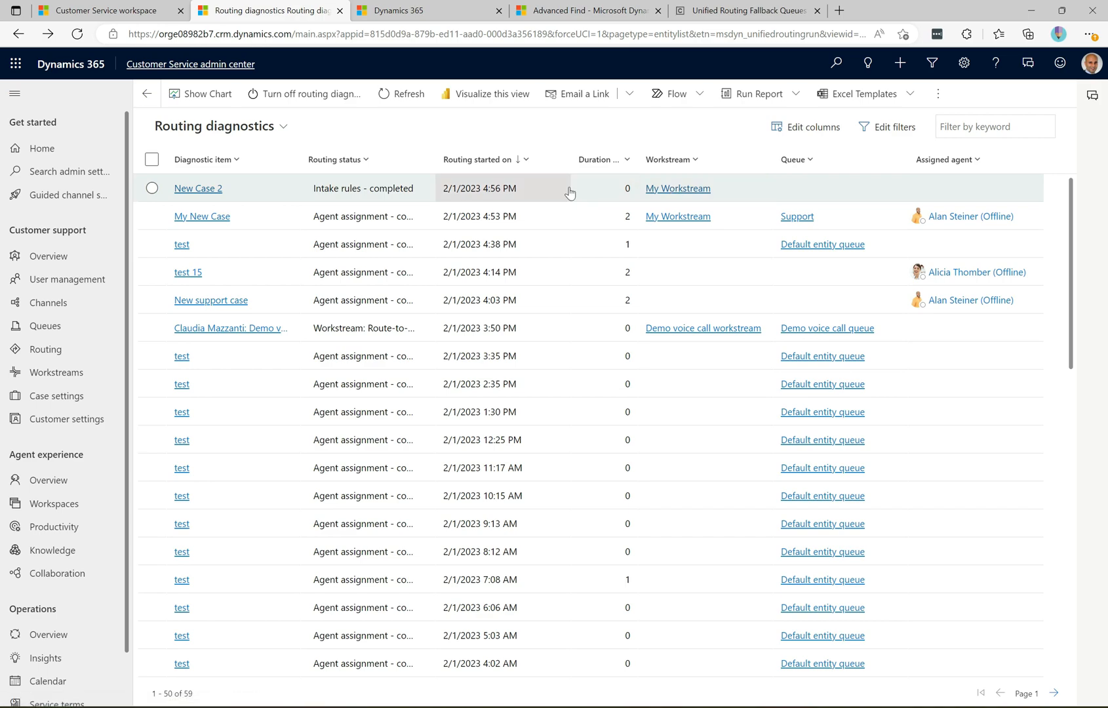
pyautogui.click(388, 102)
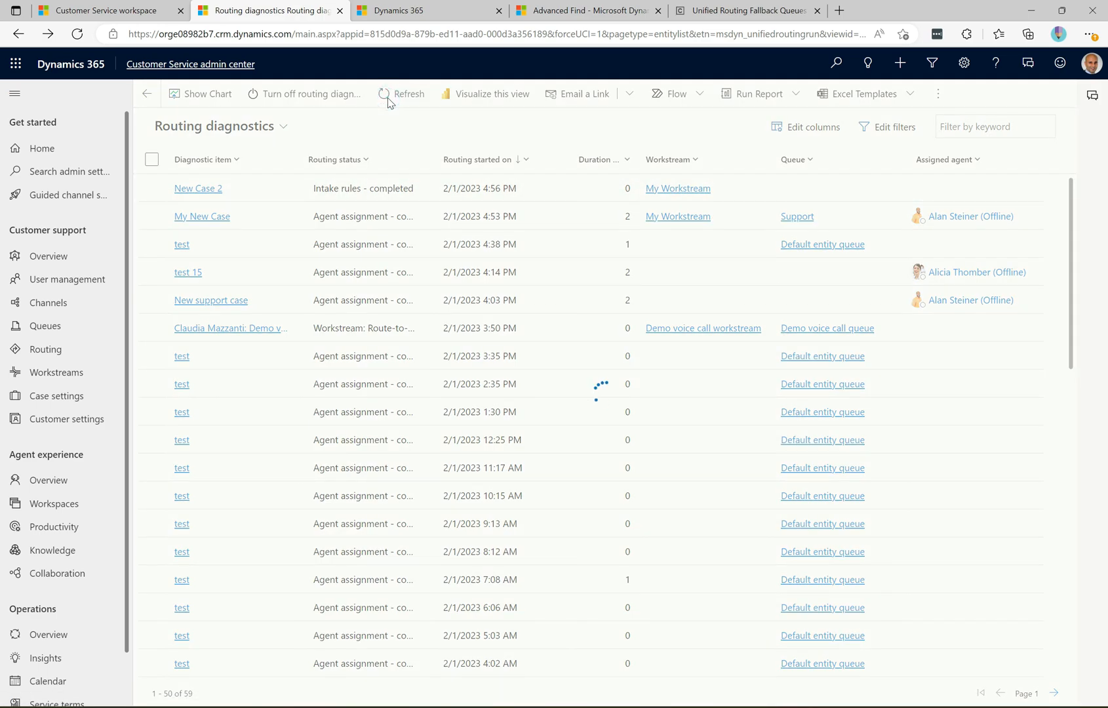
pyautogui.click(388, 102)
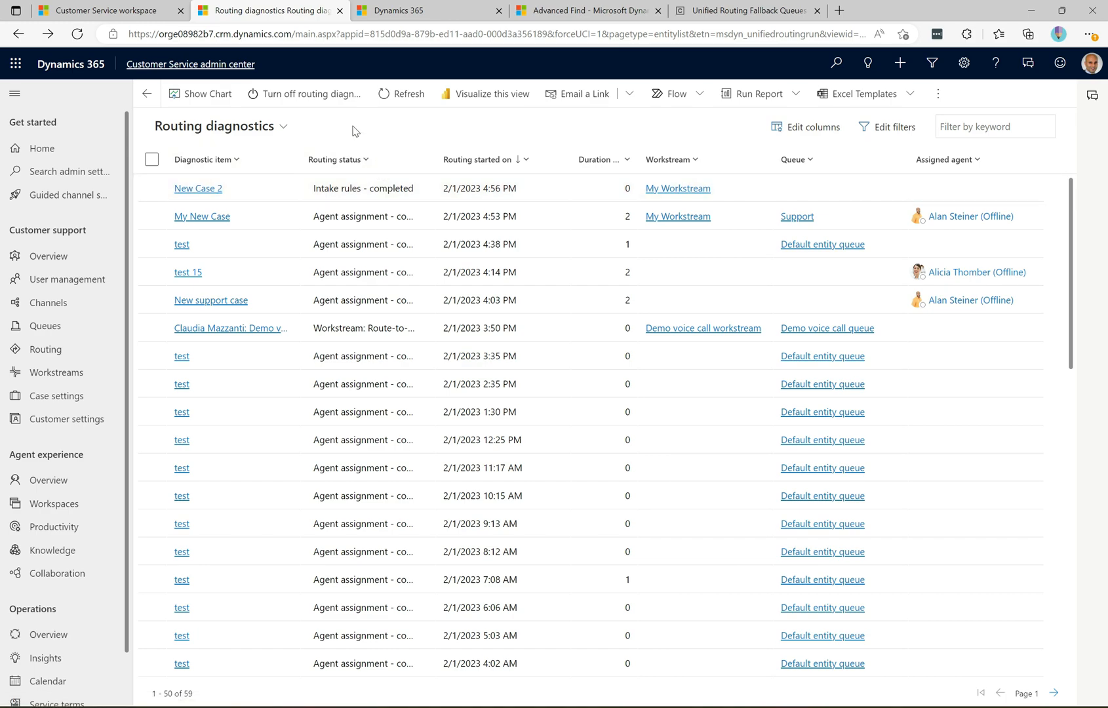
pyautogui.click(421, 94)
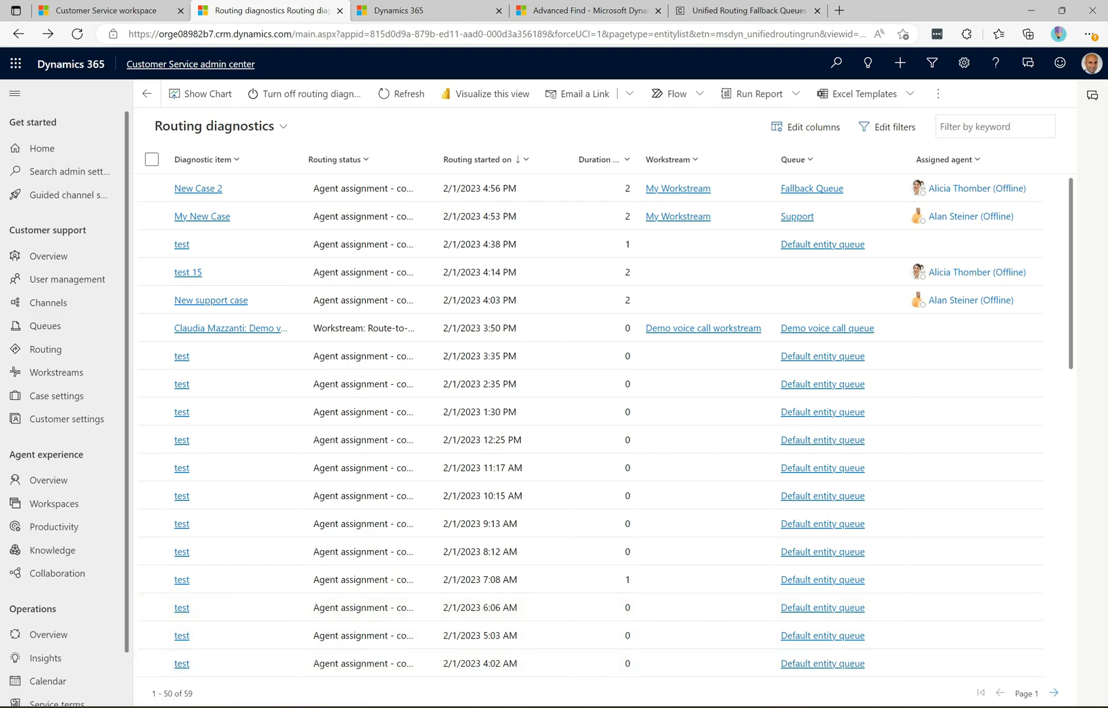
# Step: Accept the New Case 2 notification in the assigned agent's Customer Service workspace, then return to Customer Service admin center
pyautogui.hotkey('alt', 'Tab')
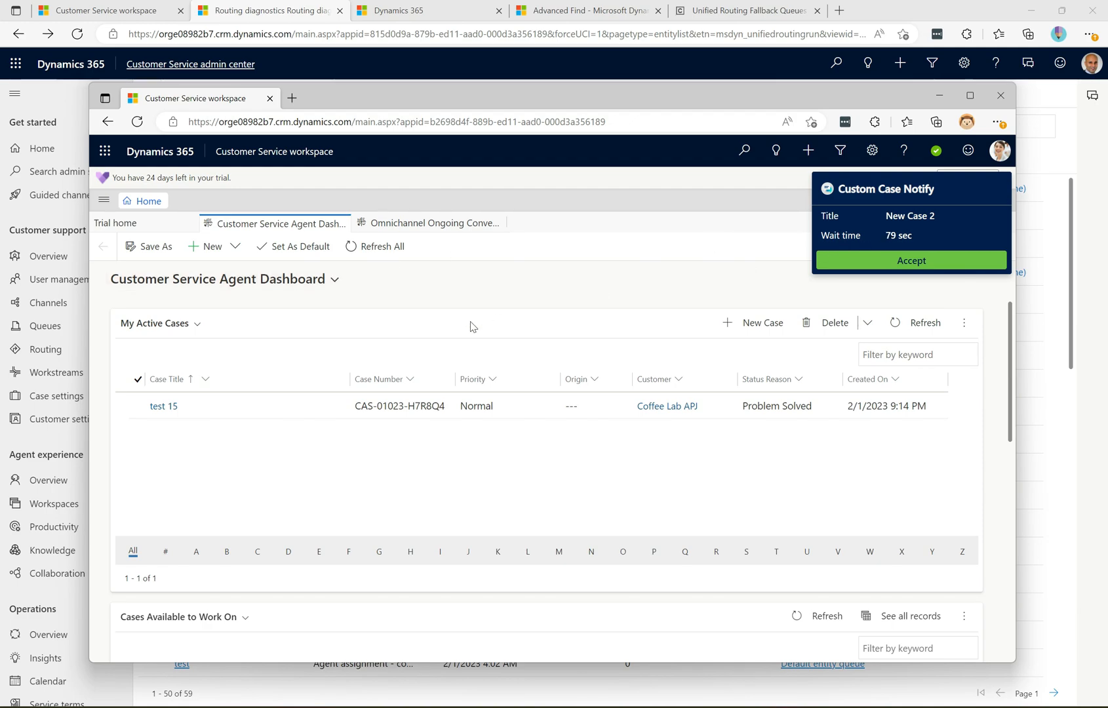
pyautogui.click(924, 262)
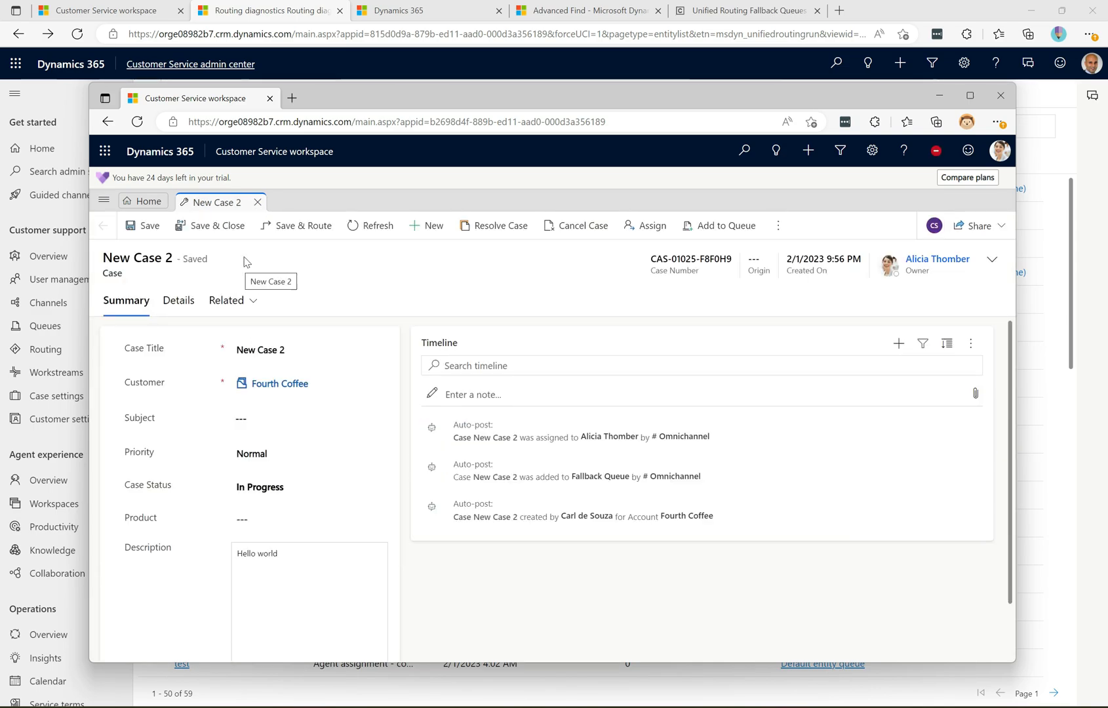
pyautogui.click(394, 74)
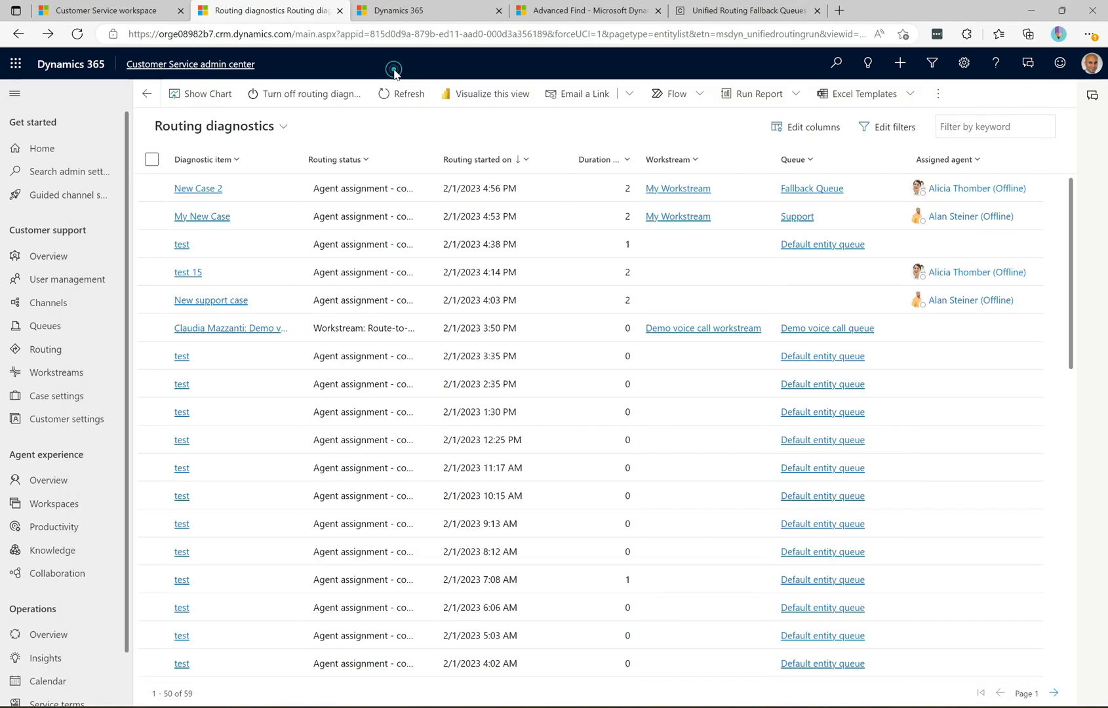
# Step: Examine the summary, route to queue, assignment ruleset and agent assignment trace in the routing diagnostics of New Case 2
pyautogui.click(209, 188)
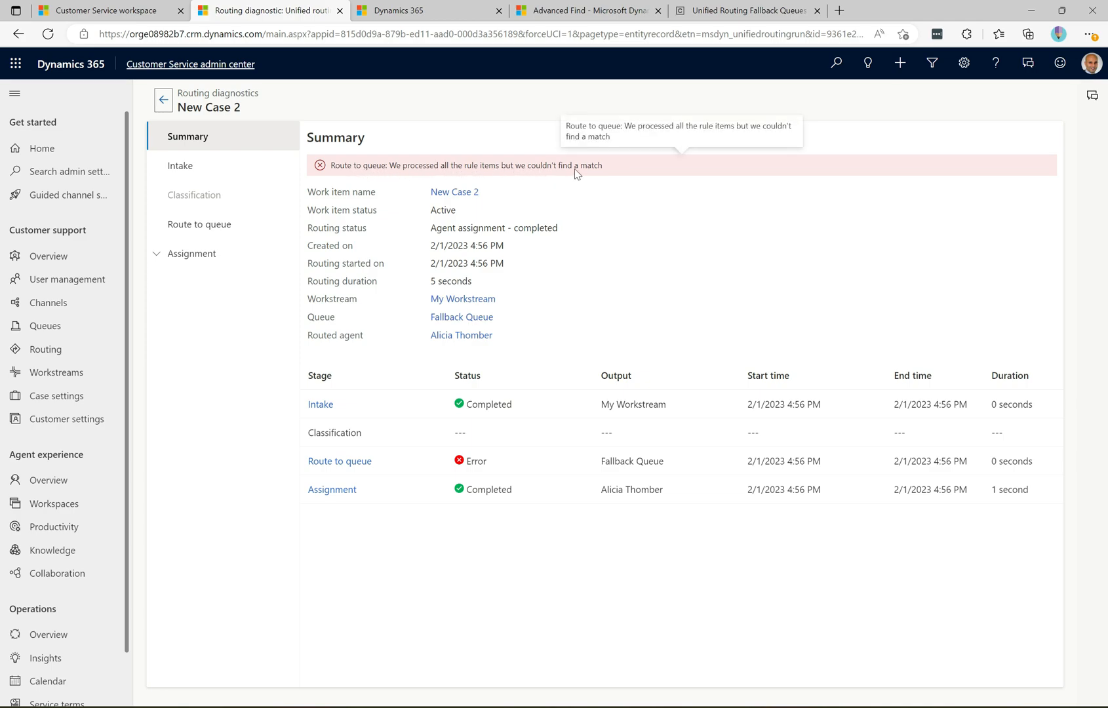
pyautogui.click(601, 276)
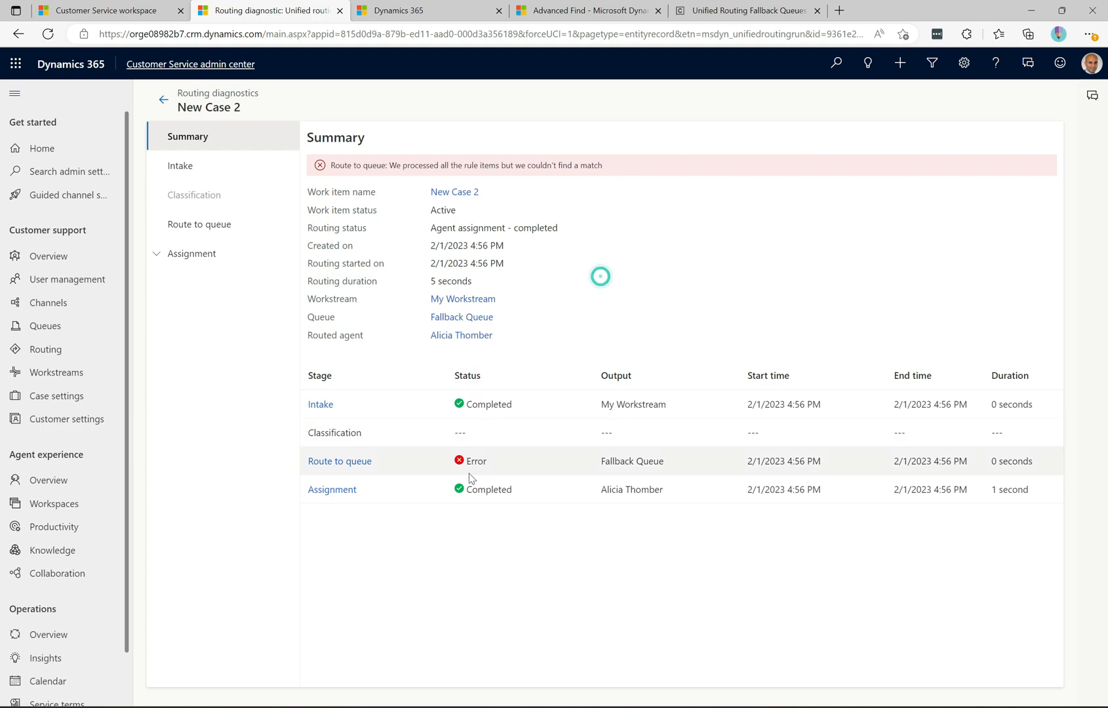
pyautogui.click(341, 462)
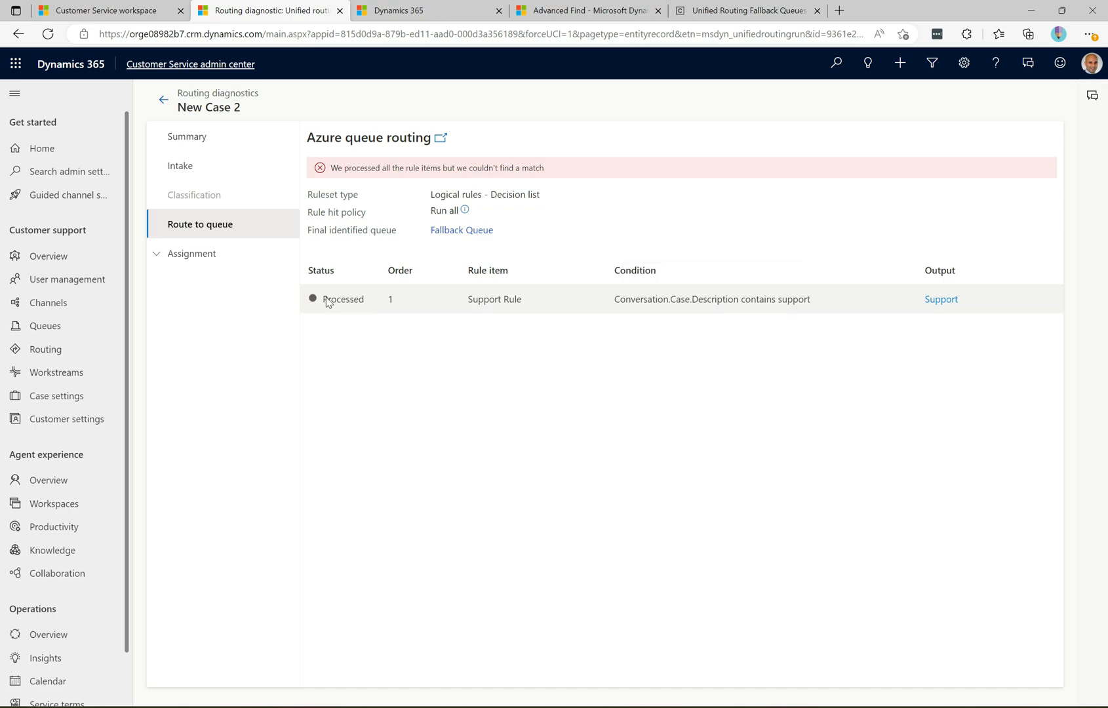
pyautogui.click(194, 254)
pyautogui.click(223, 347)
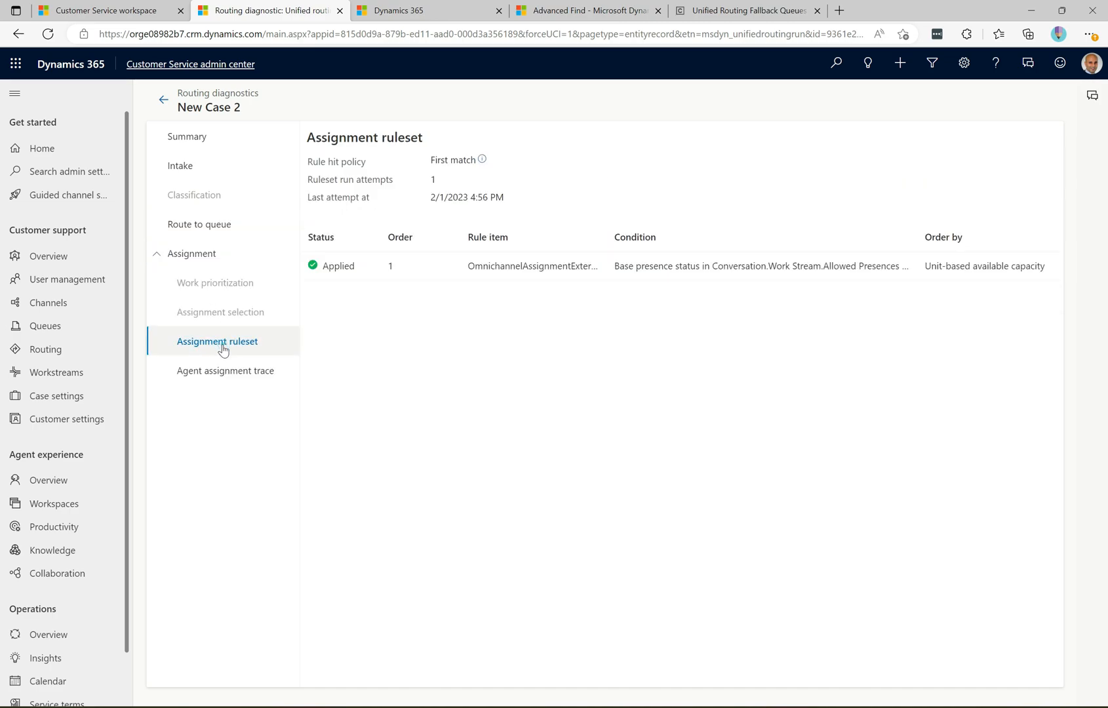
pyautogui.click(229, 371)
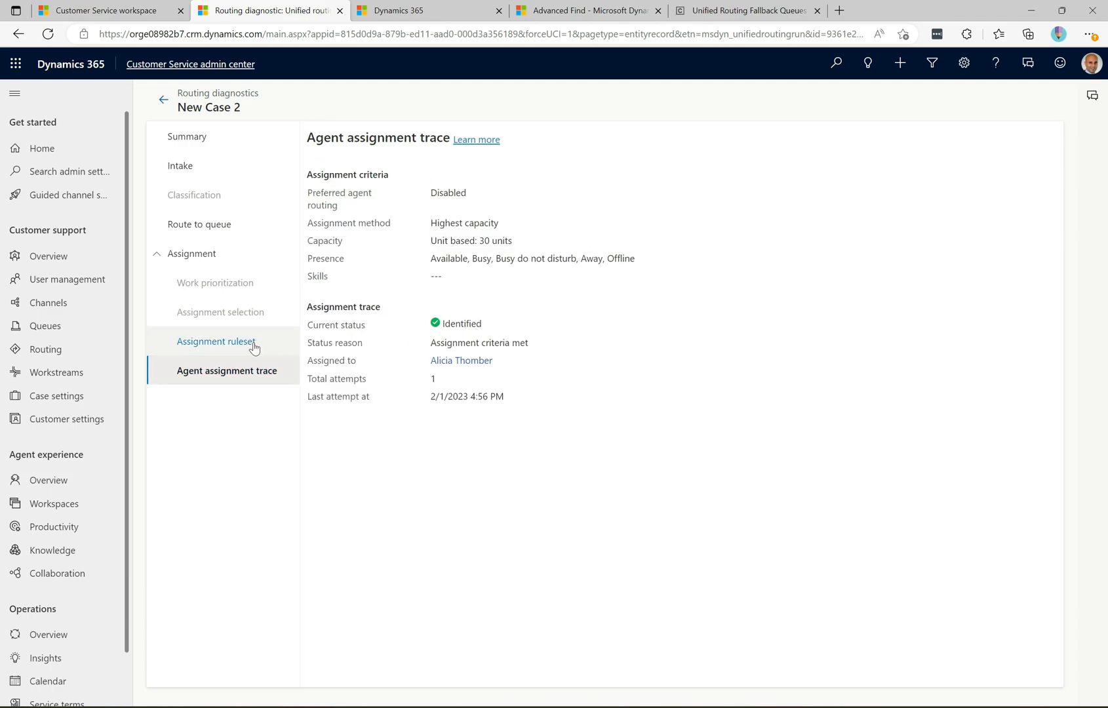
pyautogui.click(254, 348)
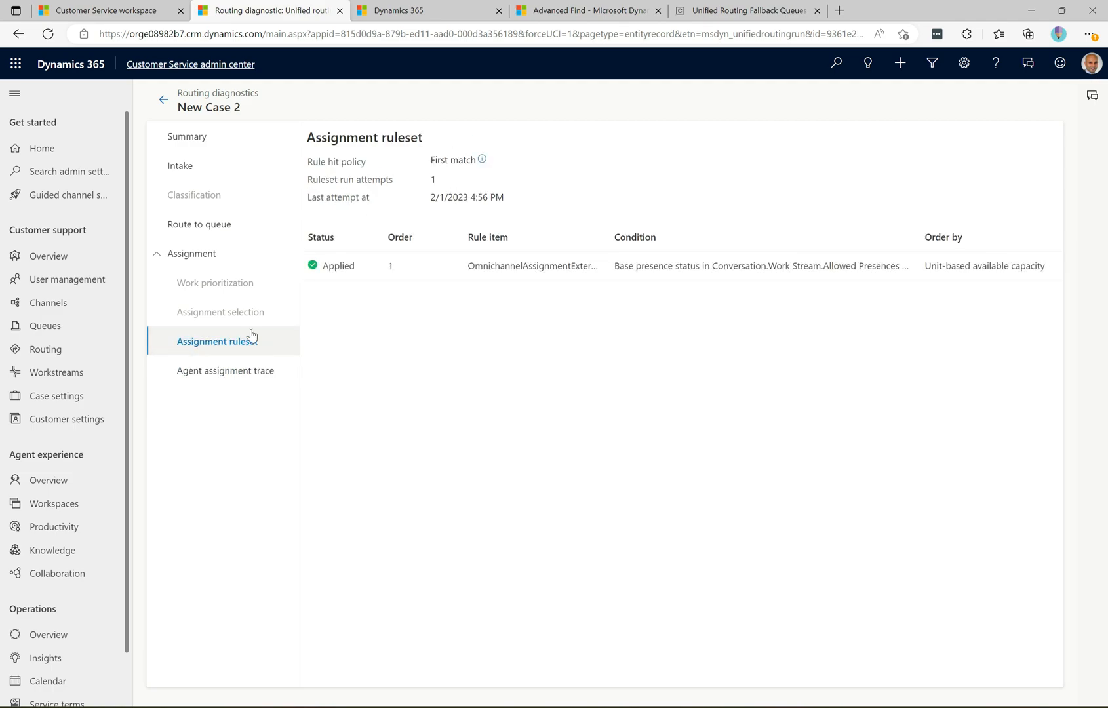
pyautogui.click(222, 227)
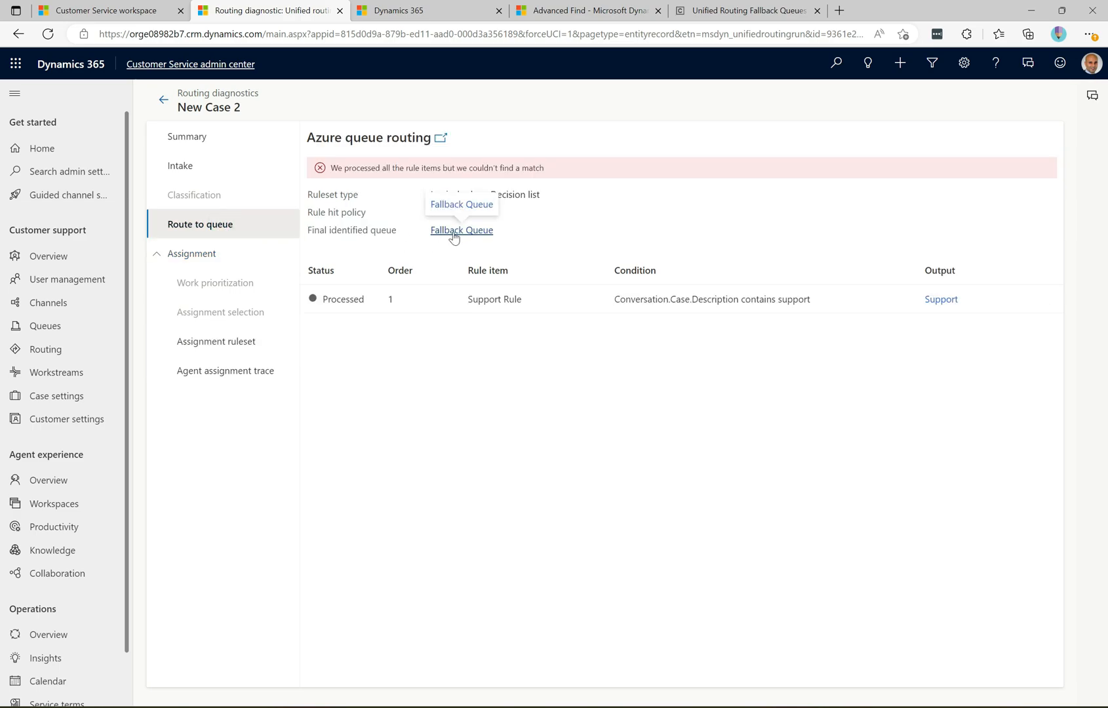
pyautogui.click(460, 364)
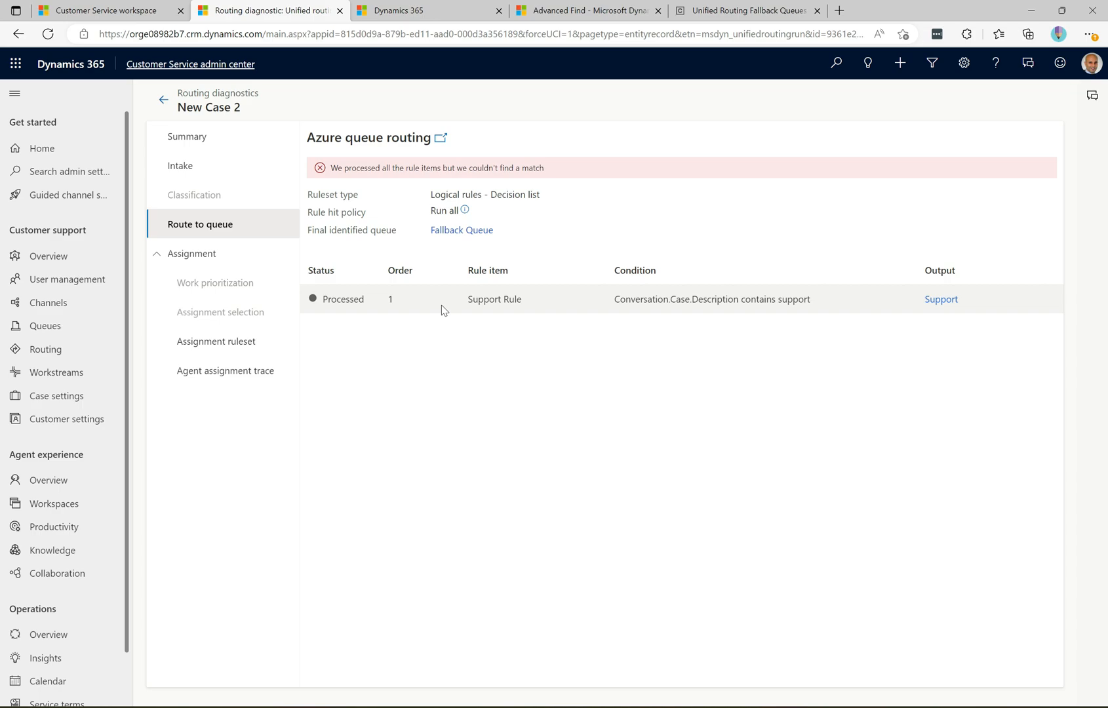
# Step: Open the Fallback Queue from the route to queue details and review its users and assignment method
pyautogui.click(463, 231)
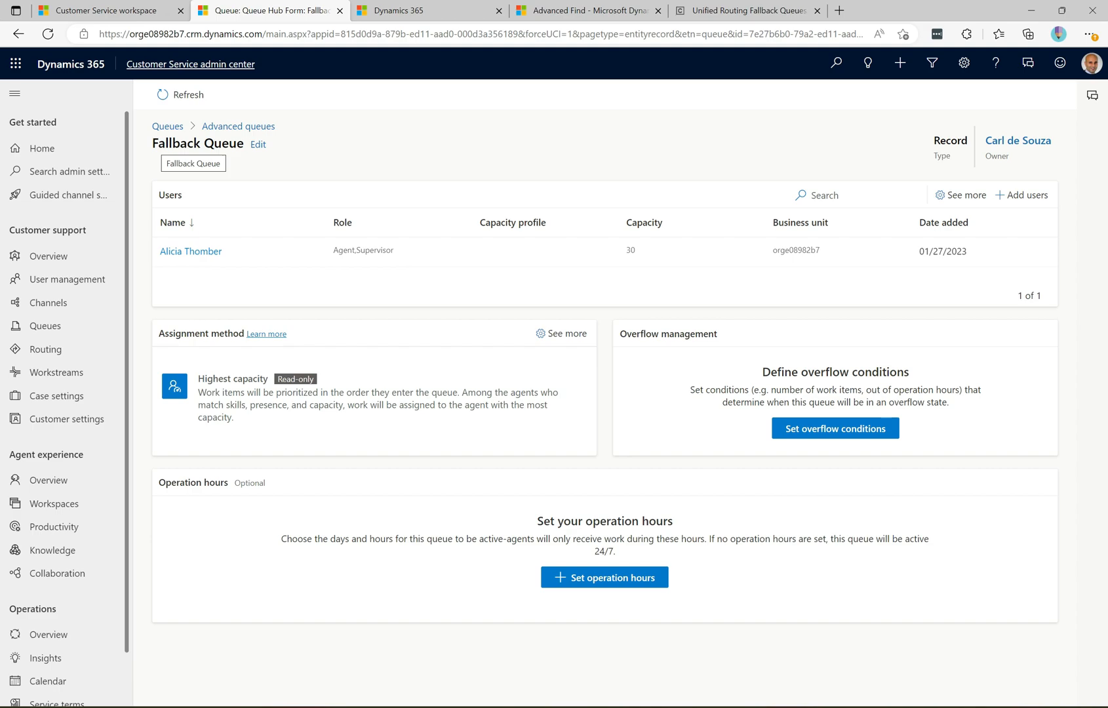
pyautogui.moveTo(153, 145); pyautogui.dragTo(243, 150)
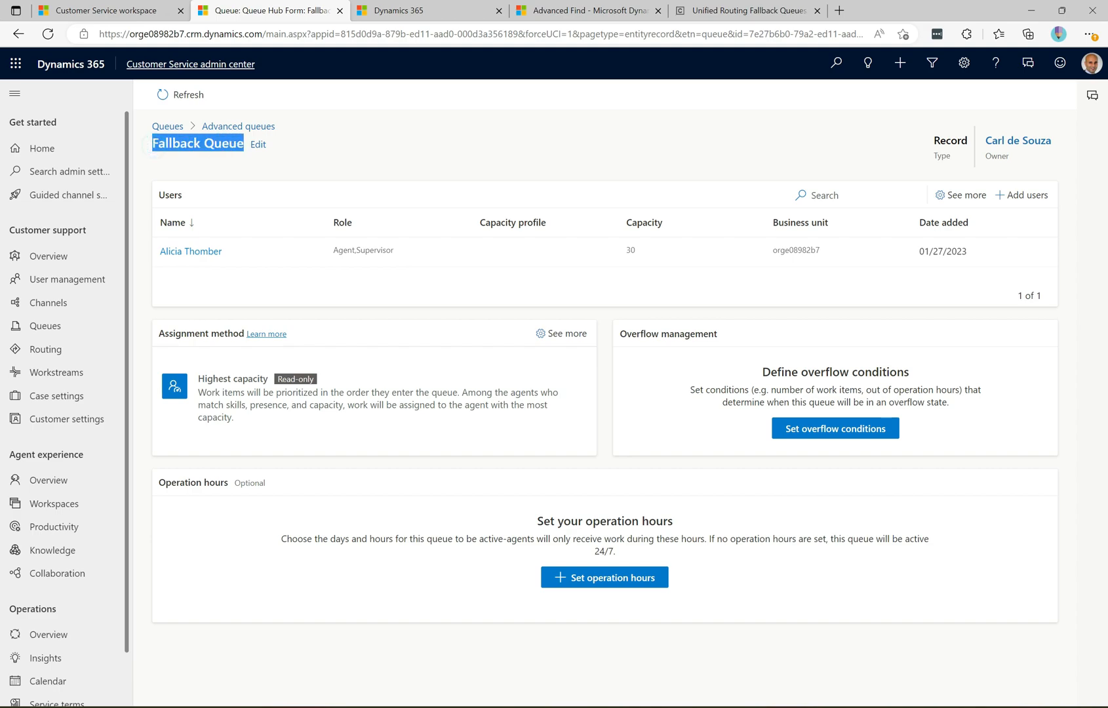
pyautogui.click(283, 153)
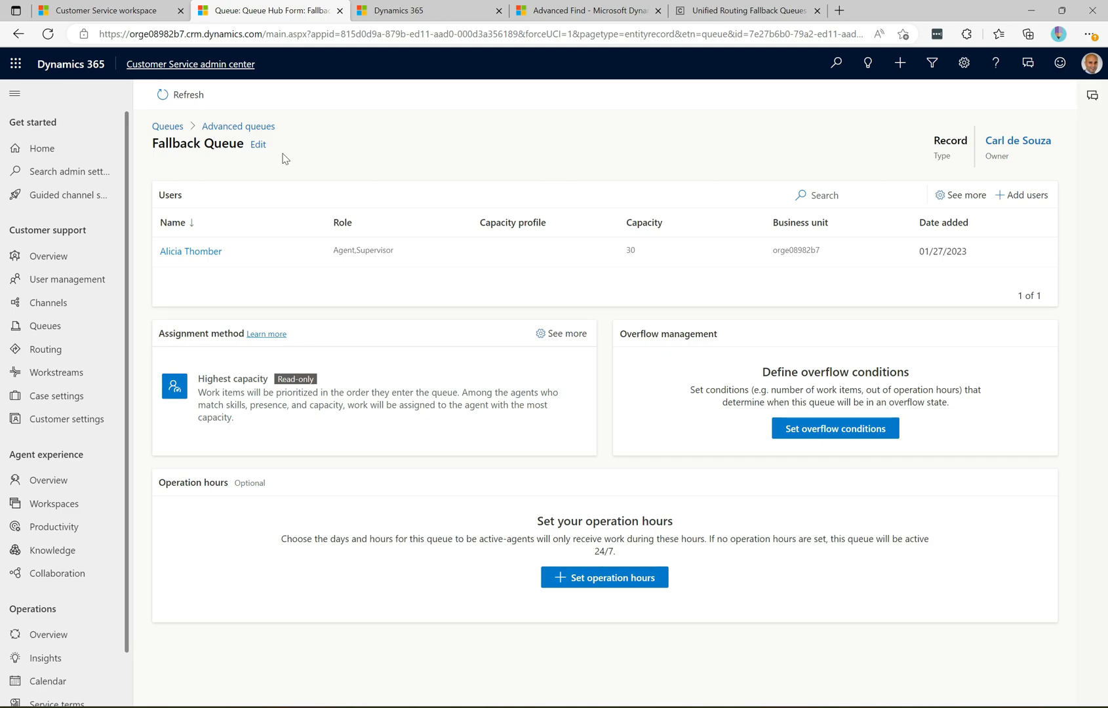
# Step: In Customer Service workspace, start a case titled New Case 3 for Coffee Lab APJ with the description "support"
pyautogui.click(136, 11)
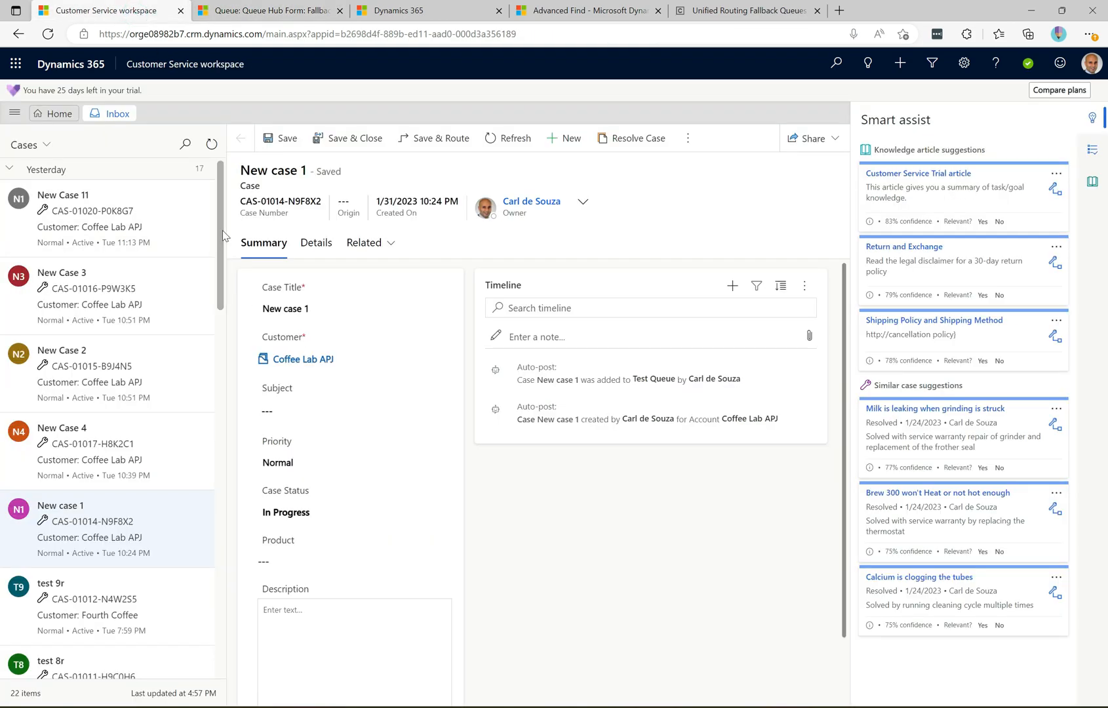
pyautogui.click(58, 114)
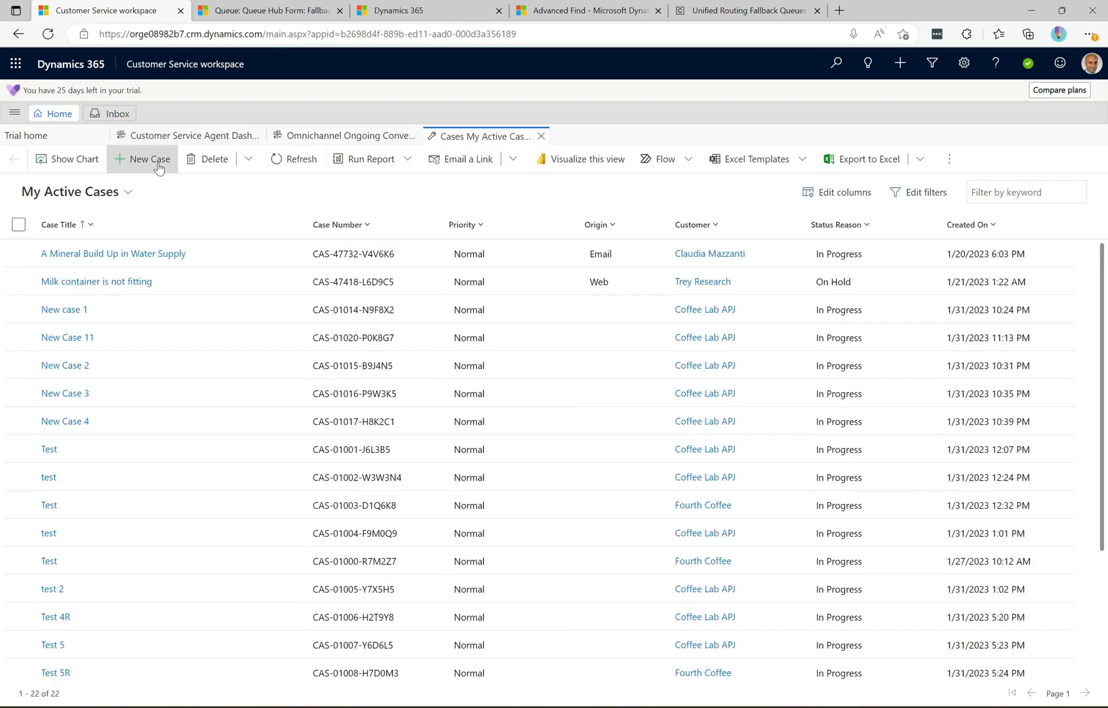
pyautogui.click(158, 164)
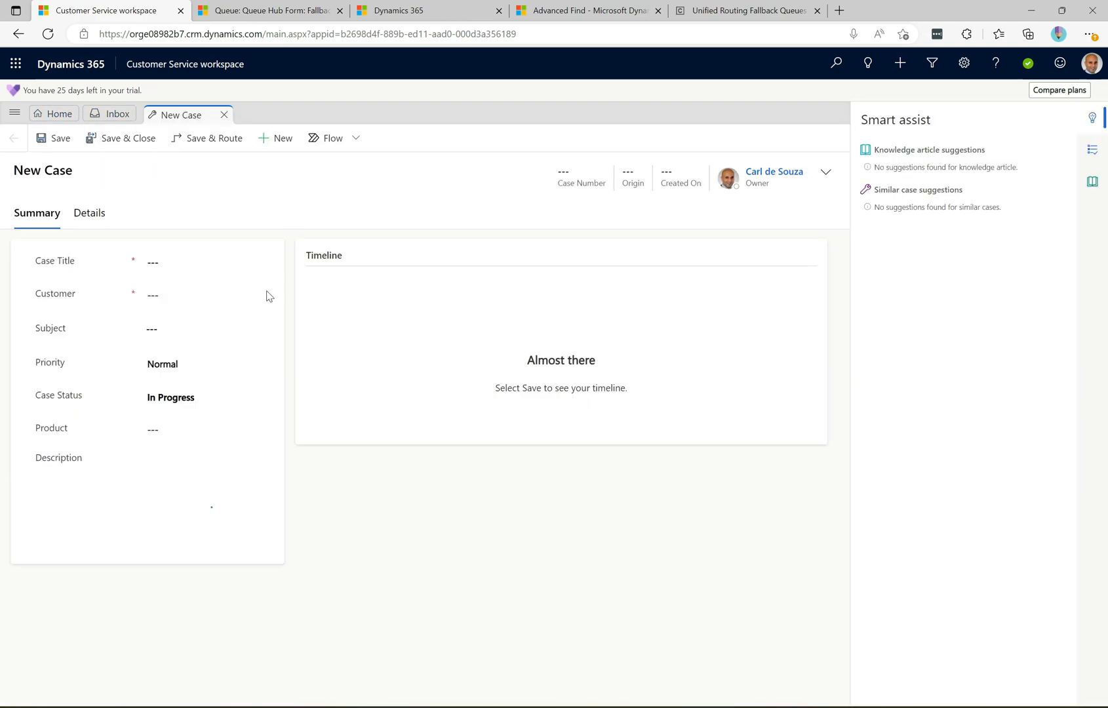
pyautogui.write('New ')
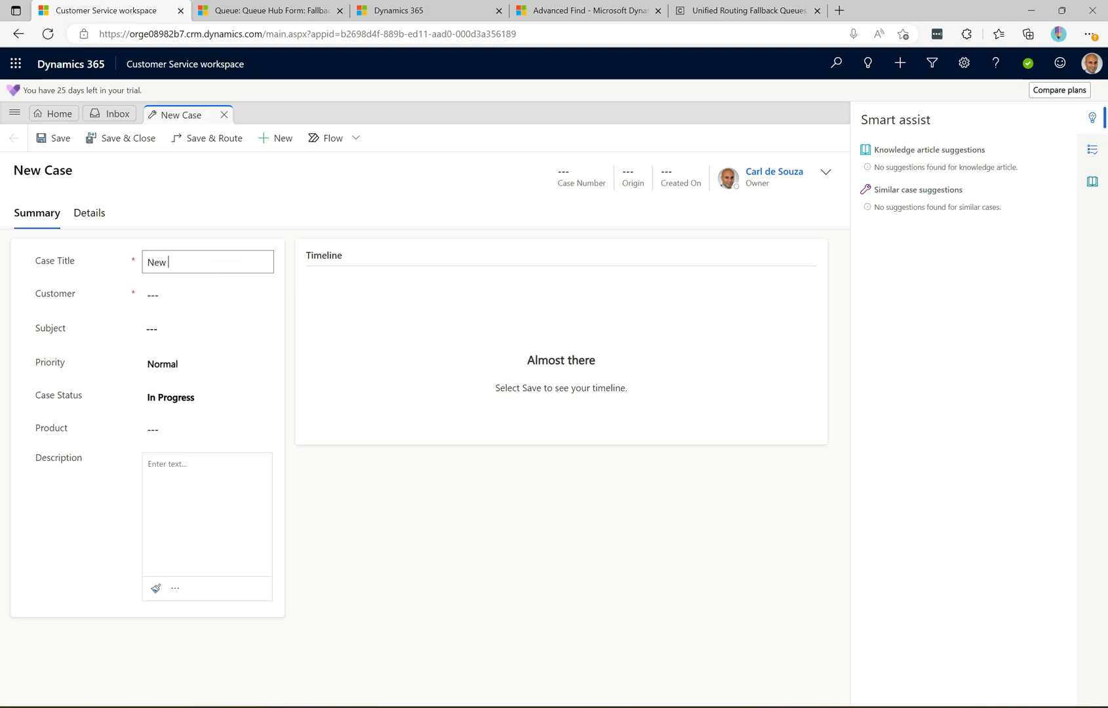
pyautogui.write('Case 3')
pyautogui.press('Tab')
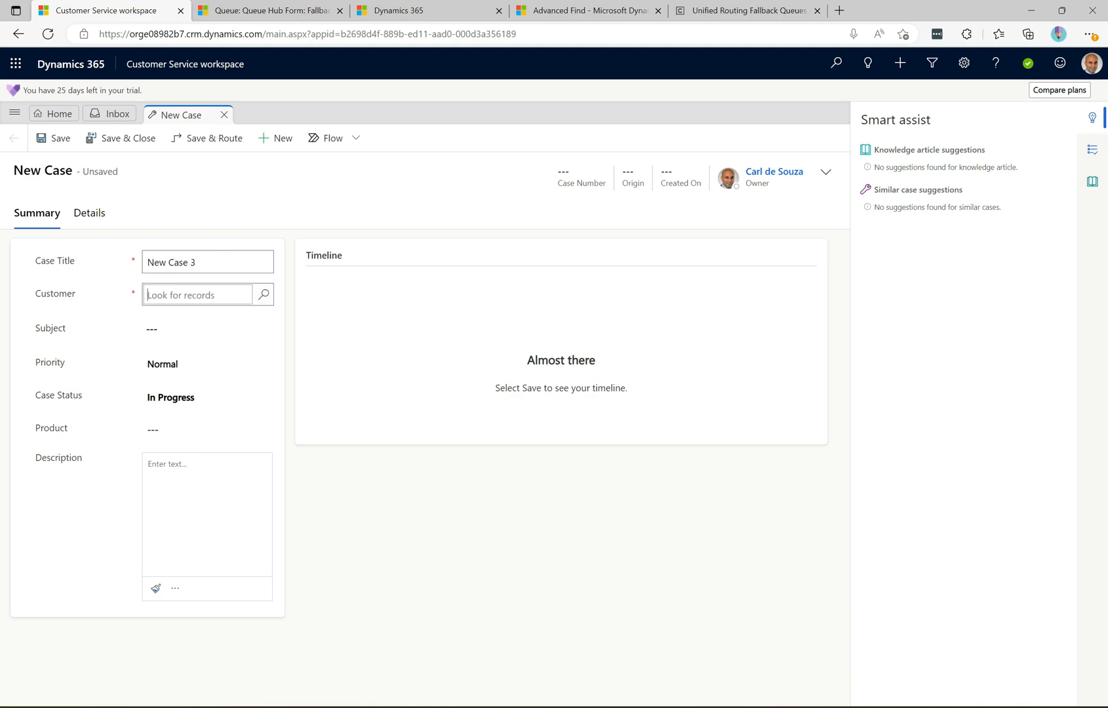
pyautogui.click(265, 297)
pyautogui.click(223, 357)
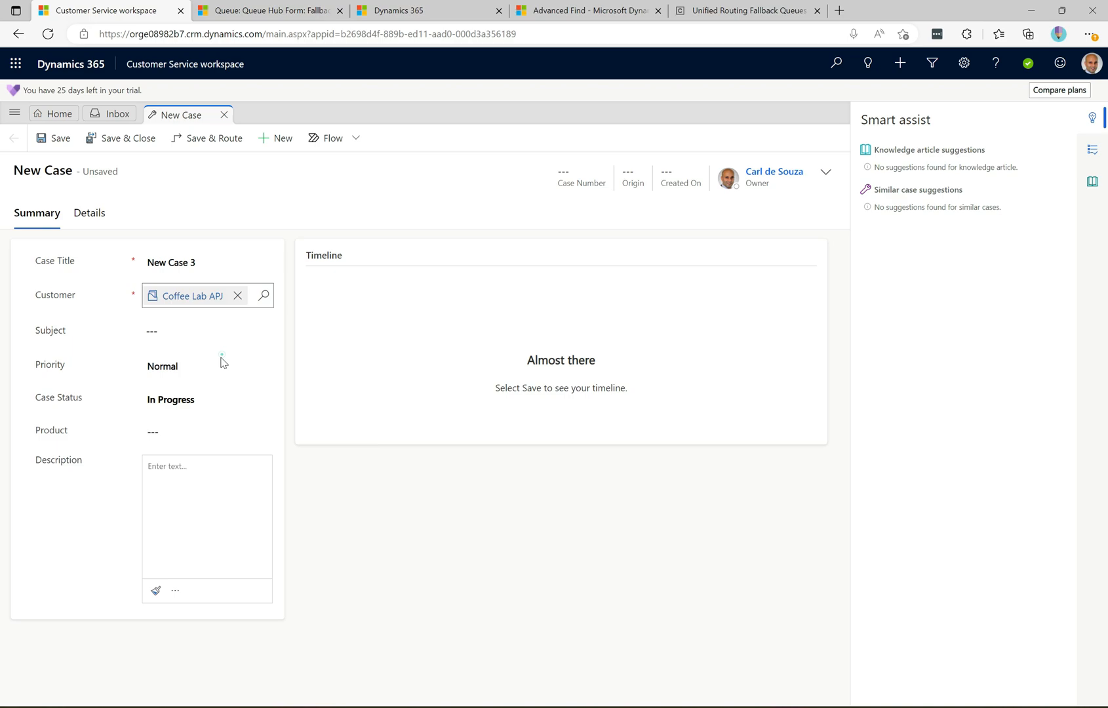
pyautogui.click(185, 478)
pyautogui.write('support thanks!')
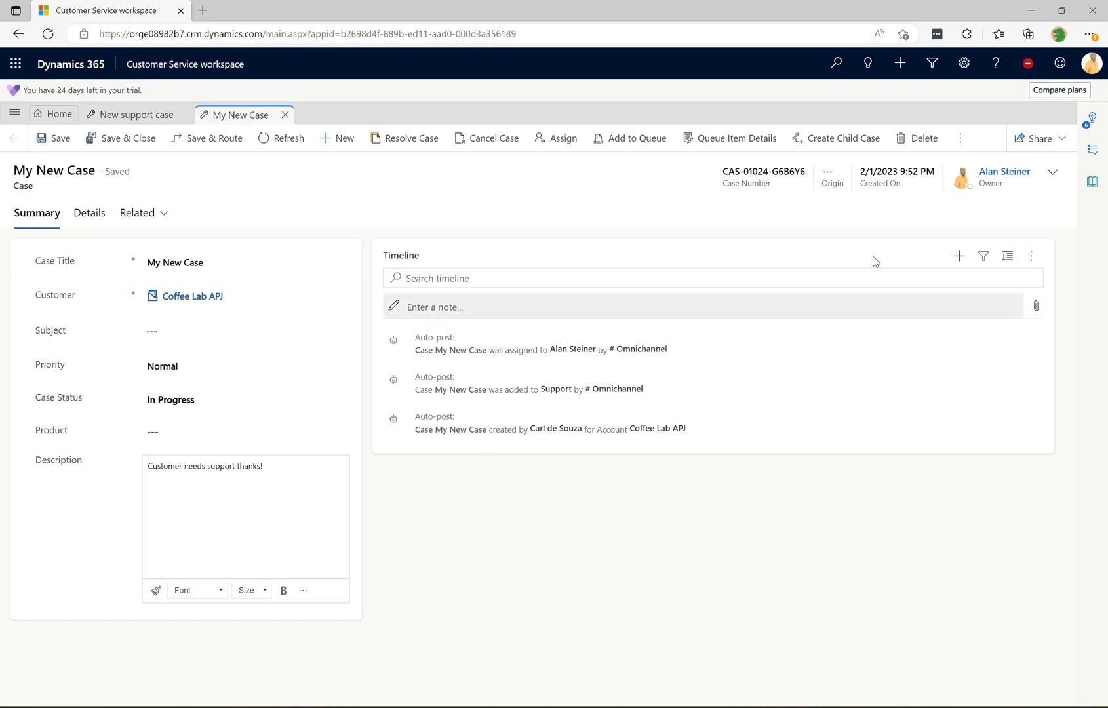
# Step: Check the account signed in to the support agent's workspace, and view the presence status in the workspace holding New Case 3
pyautogui.click(1091, 66)
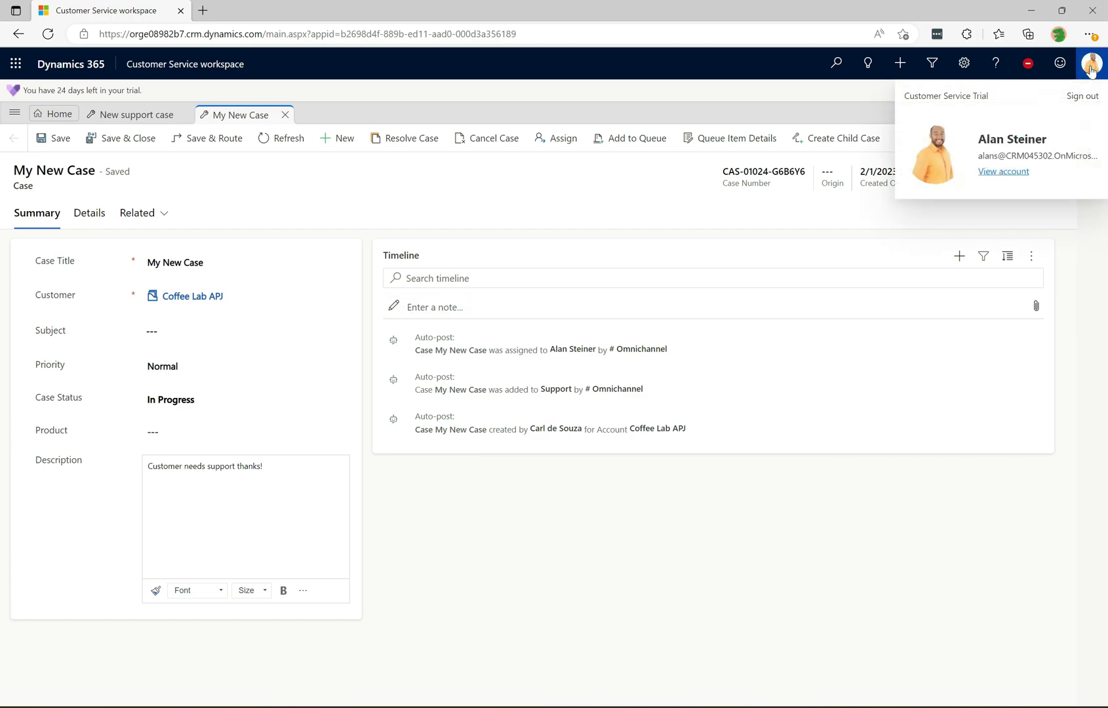
pyautogui.click(1090, 65)
pyautogui.click(287, 203)
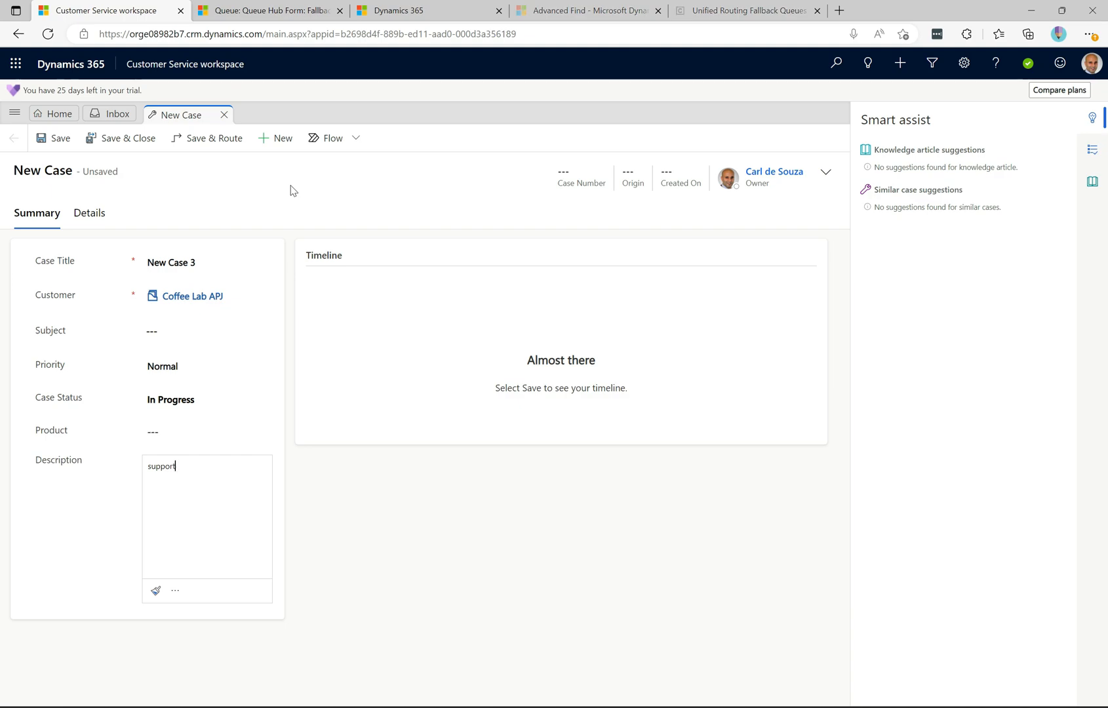
pyautogui.click(1028, 64)
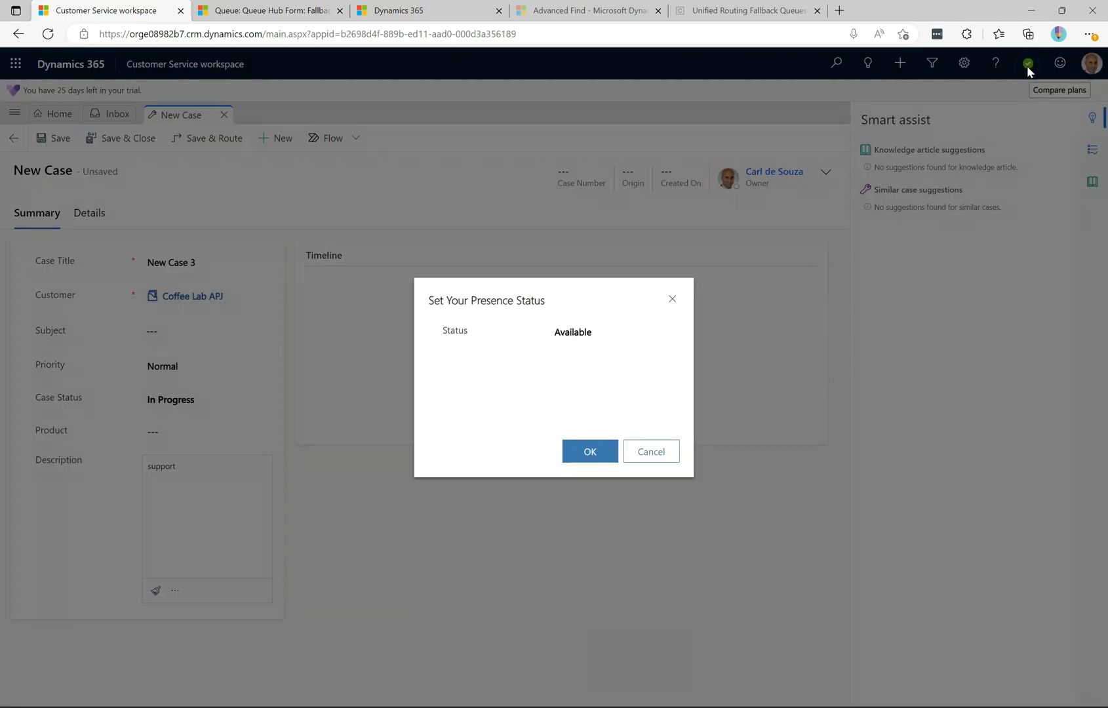
pyautogui.click(672, 299)
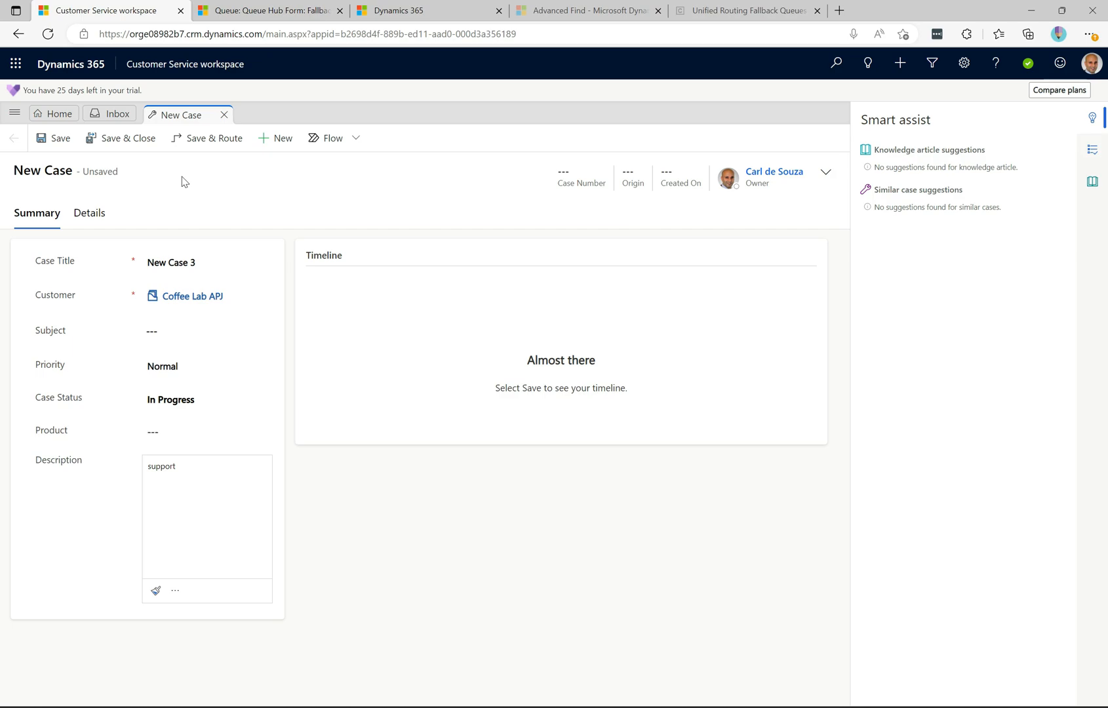
# Step: Save New Case 3 and route it, confirming the case routing
pyautogui.click(205, 139)
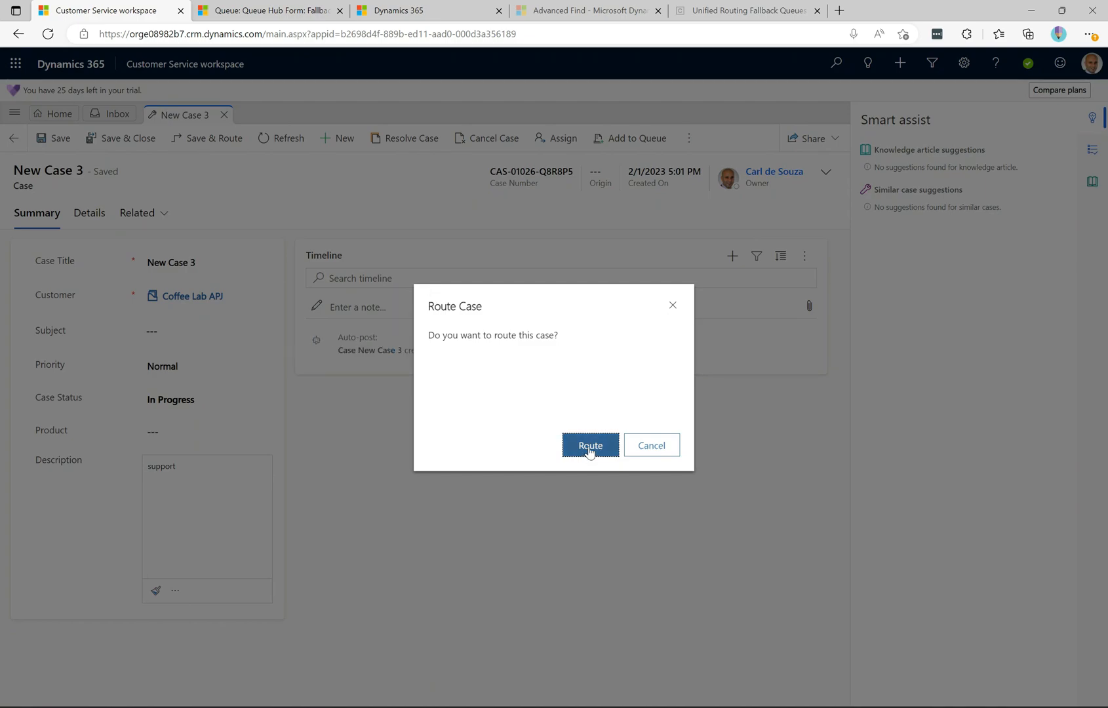
pyautogui.click(589, 448)
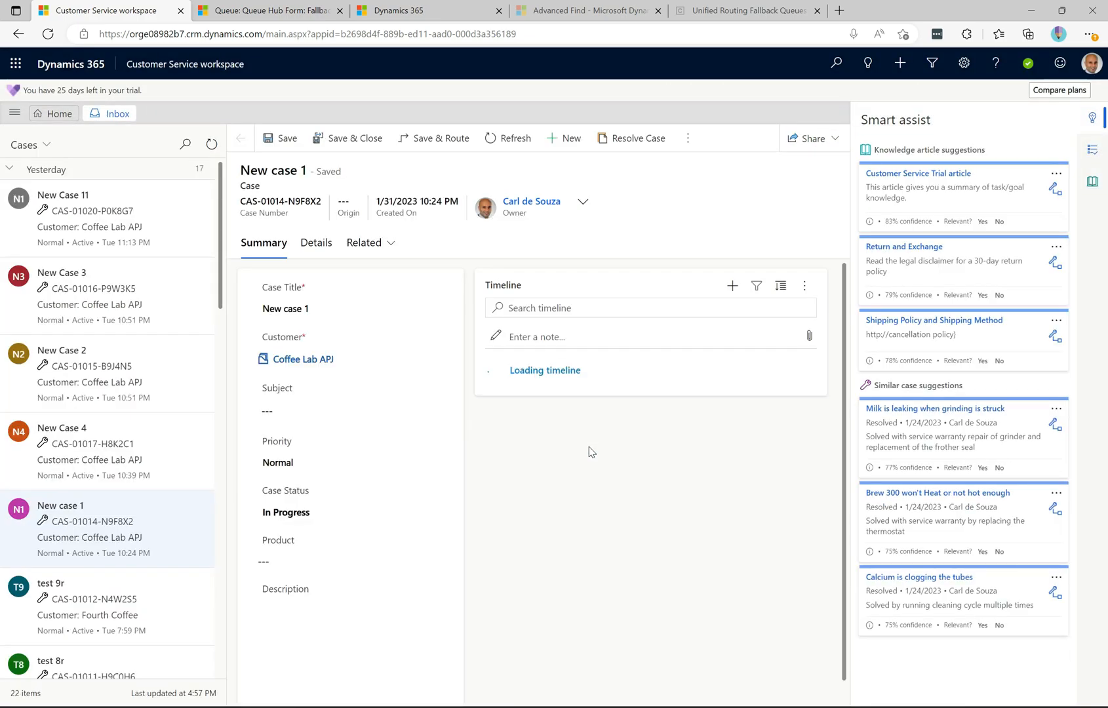
# Step: Open the routing diagnostics in Customer Service admin center and refresh them to check New Case 3's routing status, queue and assigned agent
pyautogui.click(269, 11)
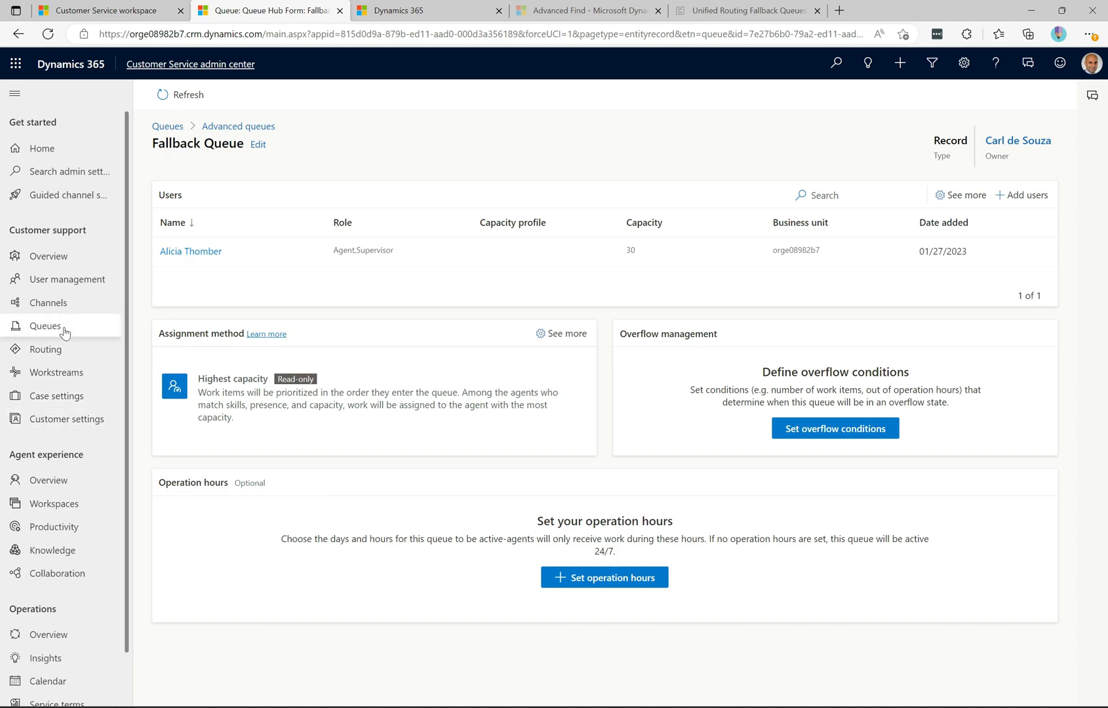
pyautogui.click(56, 347)
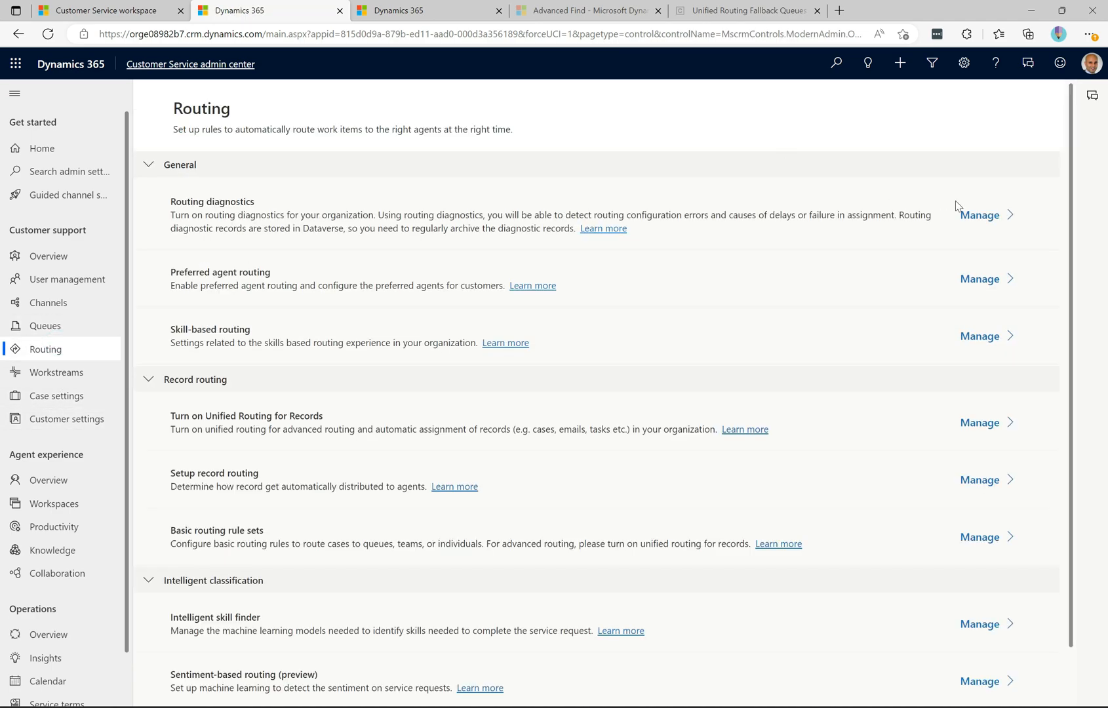
pyautogui.click(984, 219)
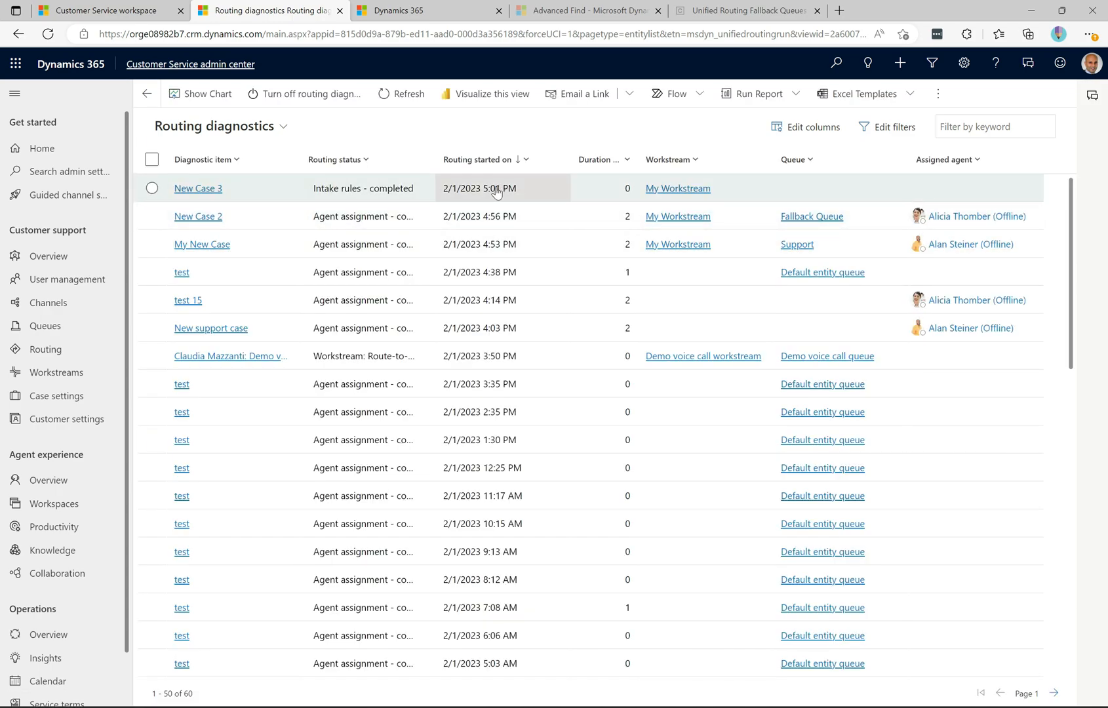
pyautogui.click(398, 101)
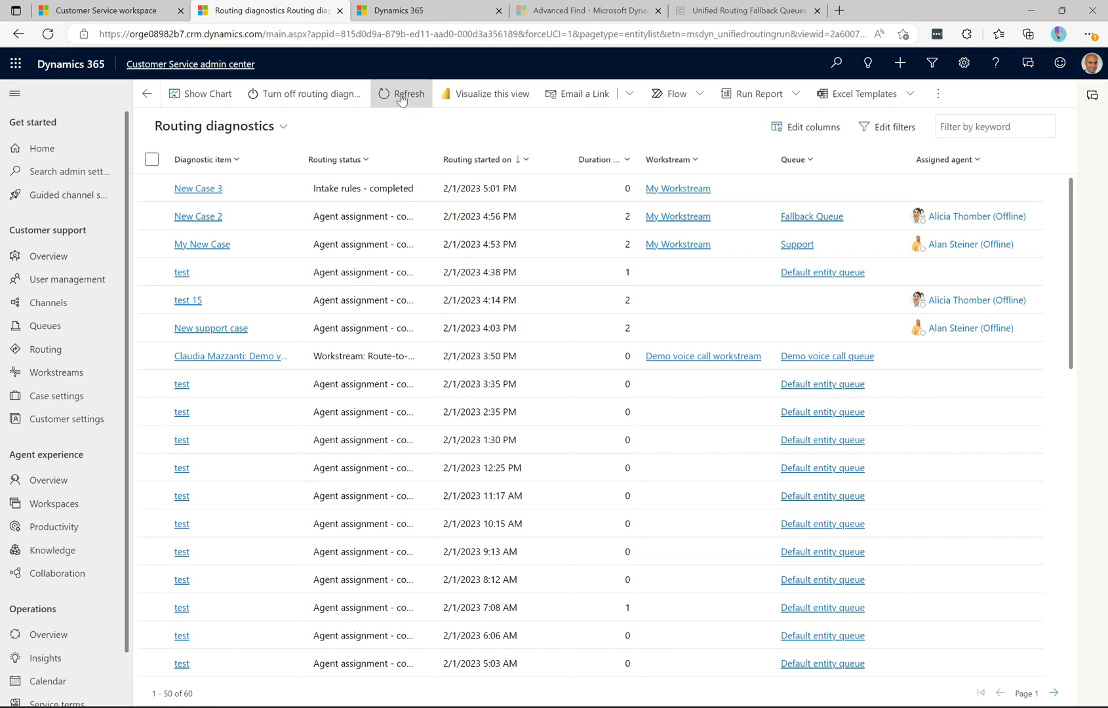
pyautogui.click(402, 99)
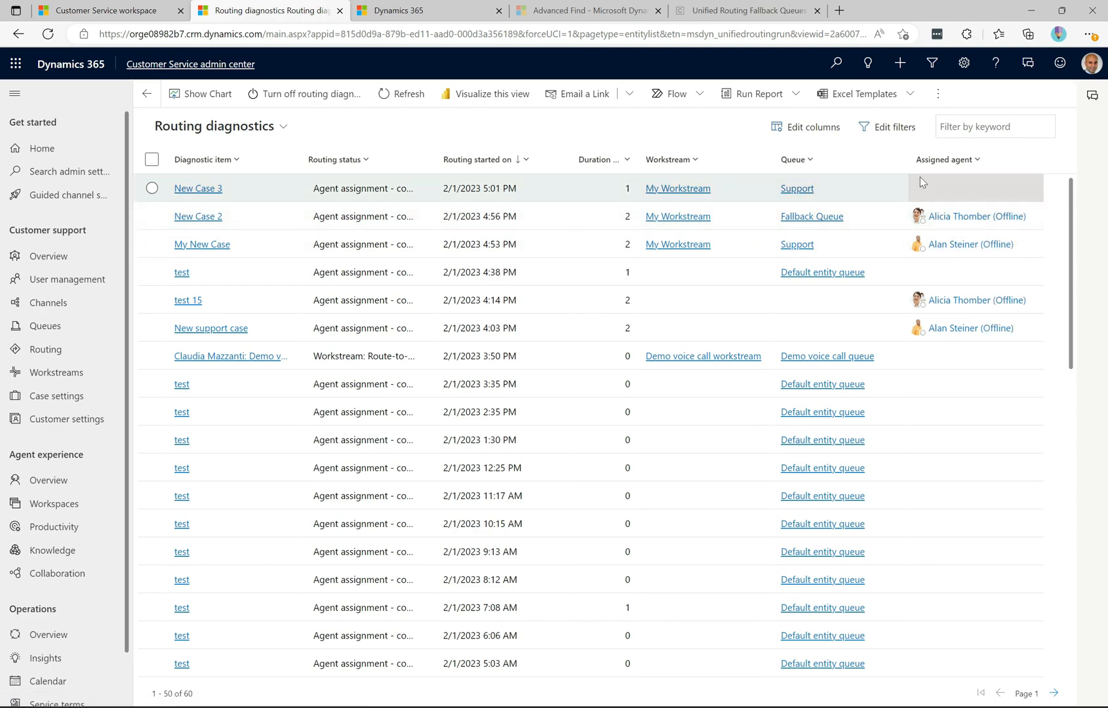
pyautogui.click(394, 94)
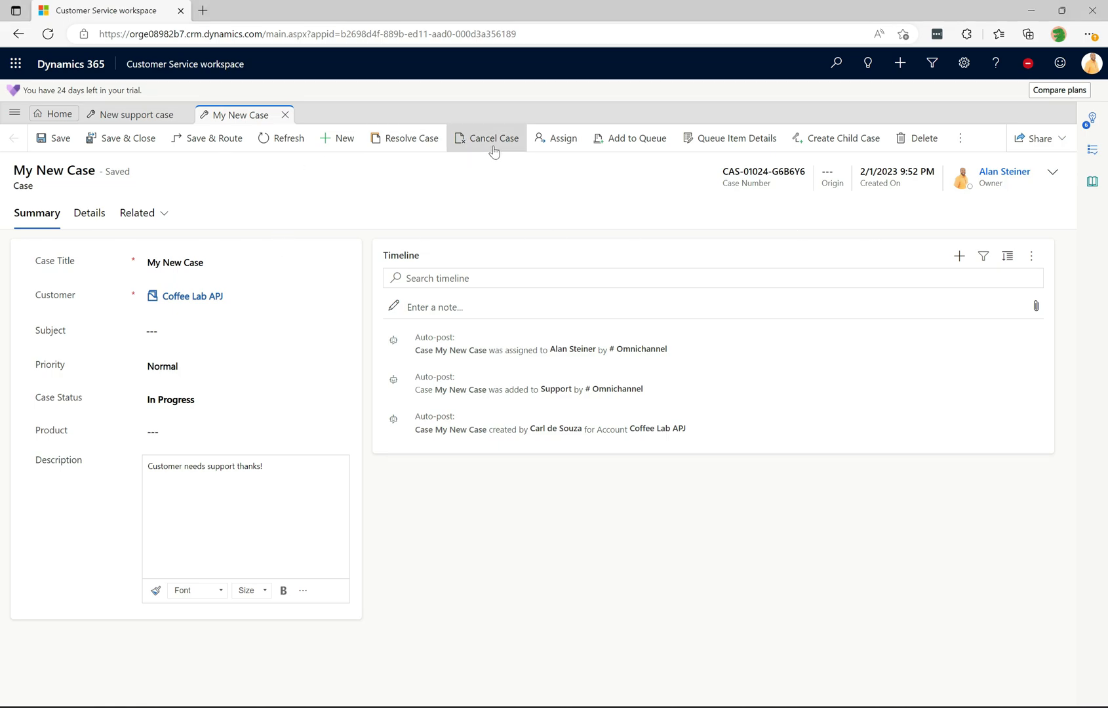
# Step: In the support agent's workspace, resolve My New Case as Problem Solved with the resolution "Resolved"
pyautogui.click(421, 141)
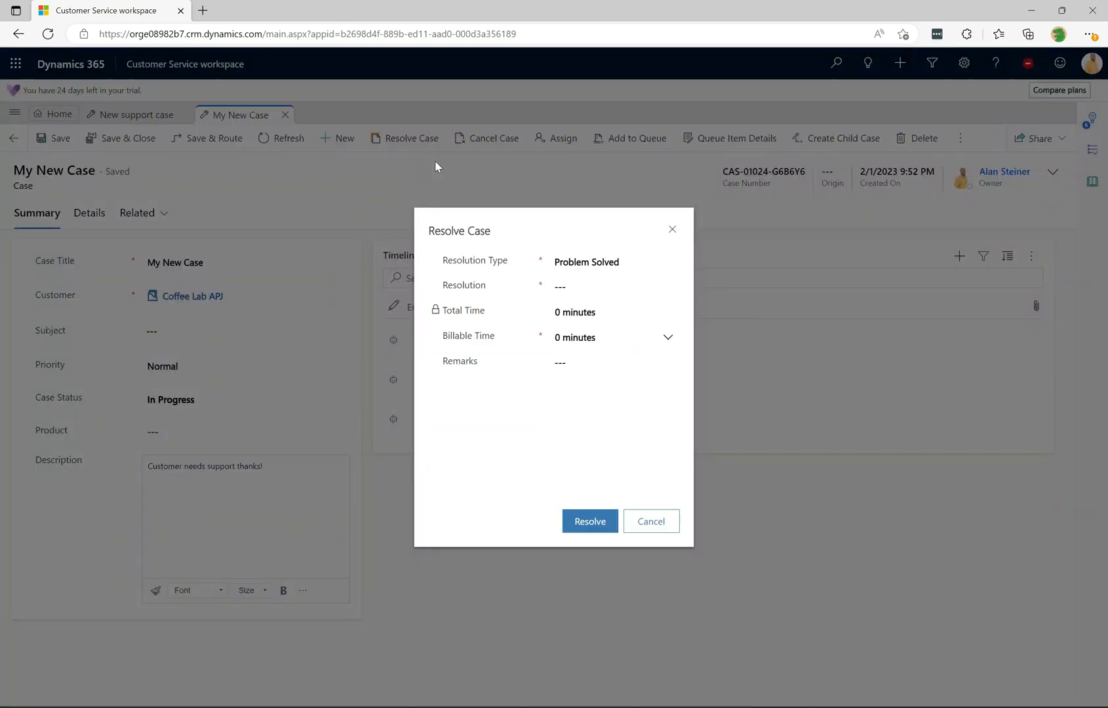
pyautogui.click(580, 286)
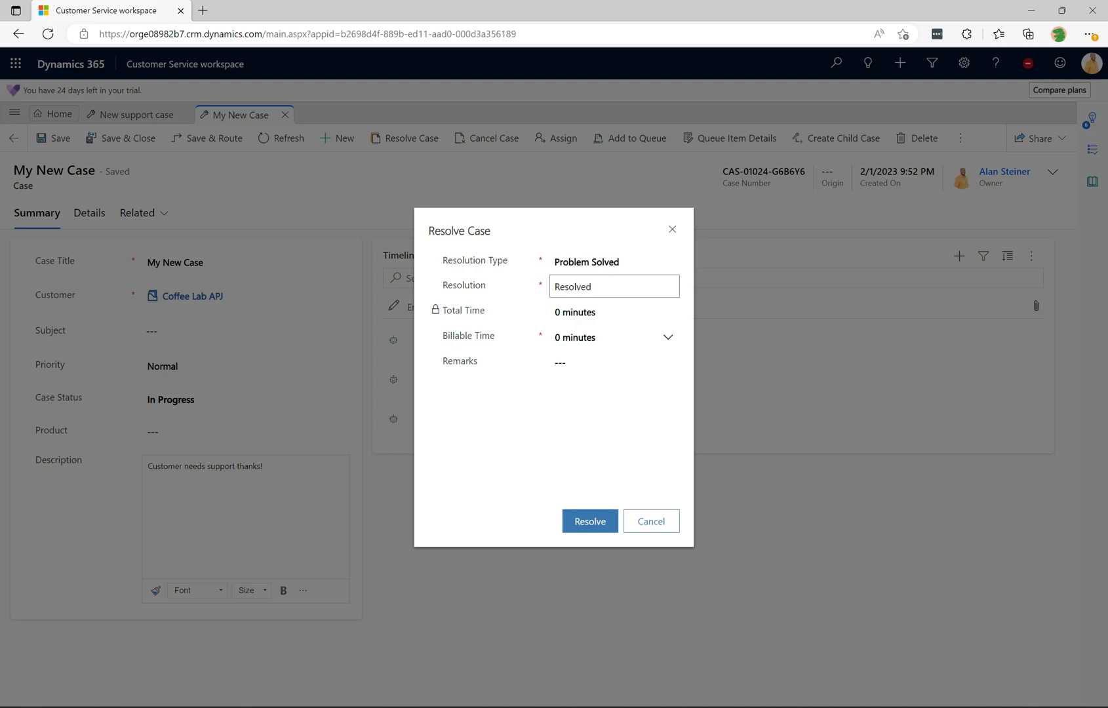
pyautogui.click(603, 525)
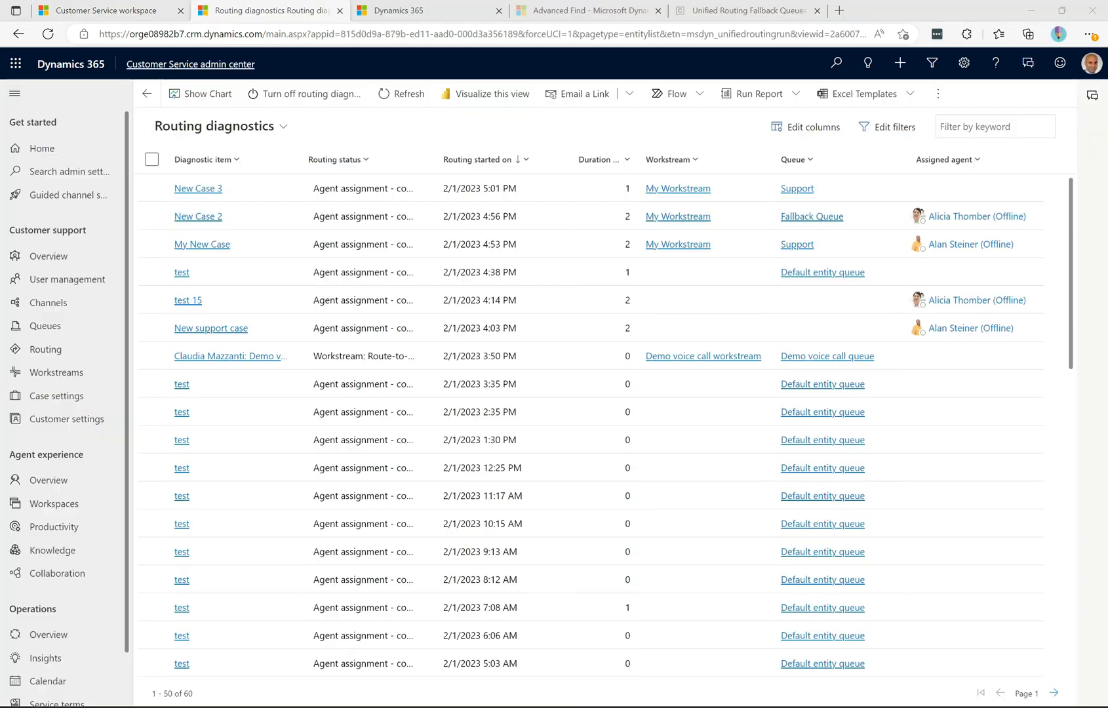
# Step: Refresh the routing diagnostics to recheck New Case 3's agent assignment, and accept the New Case 3 notification in the support agent's workspace
pyautogui.click(231, 707)
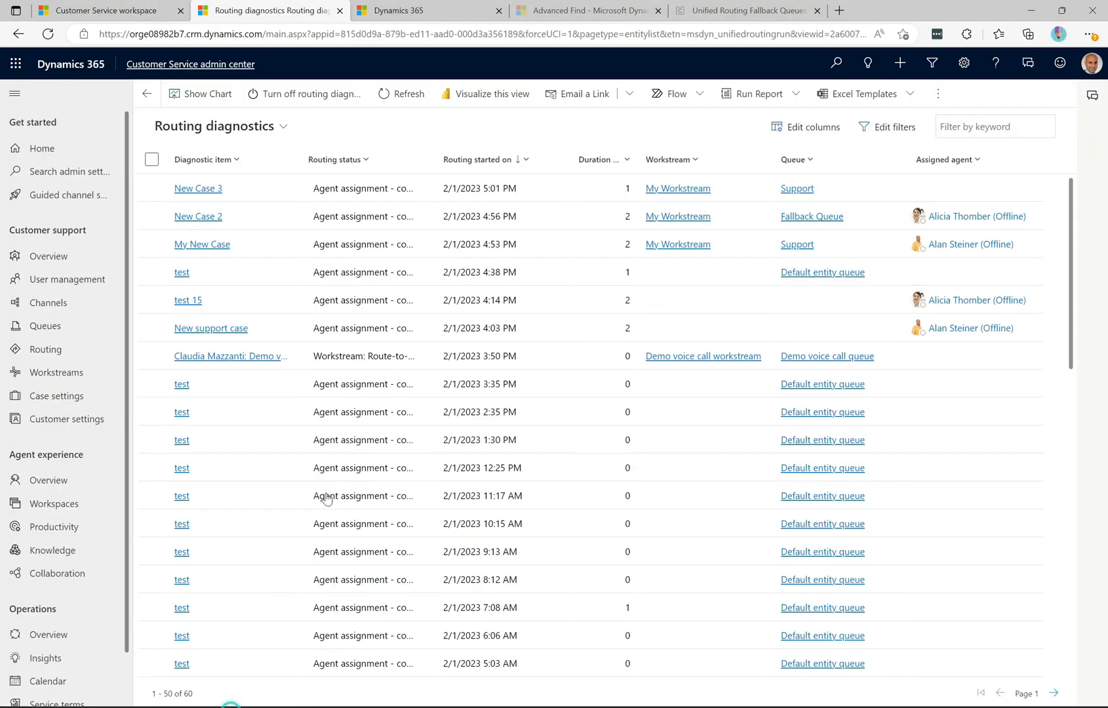
pyautogui.click(412, 95)
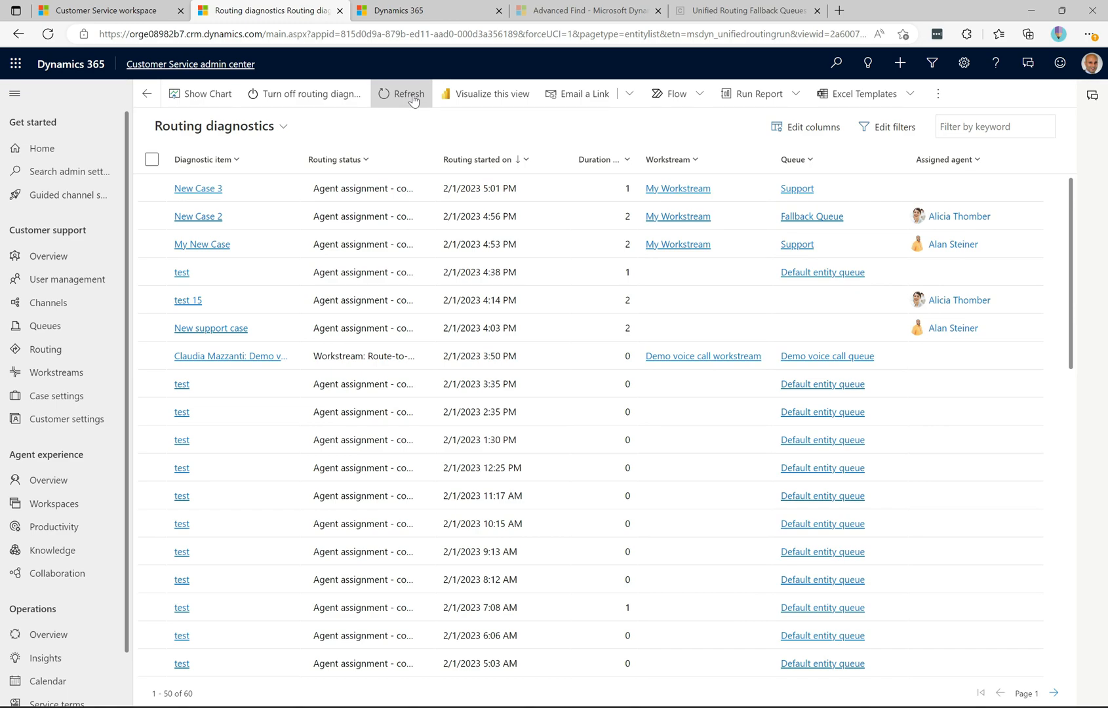
pyautogui.click(412, 98)
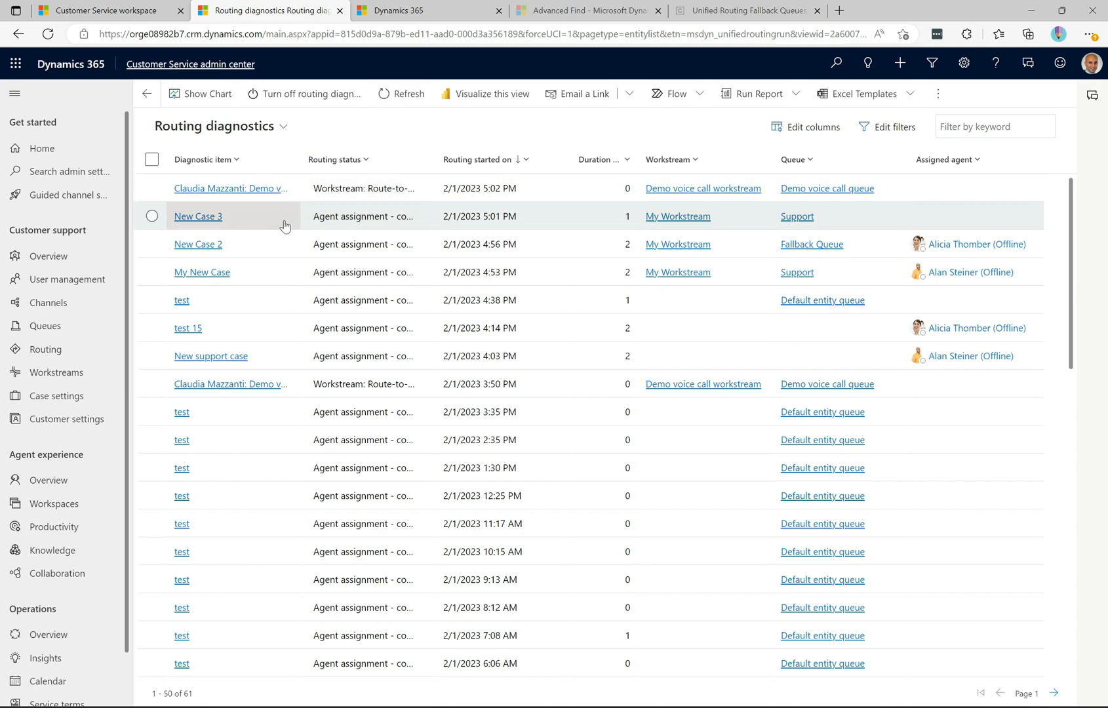
pyautogui.click(413, 95)
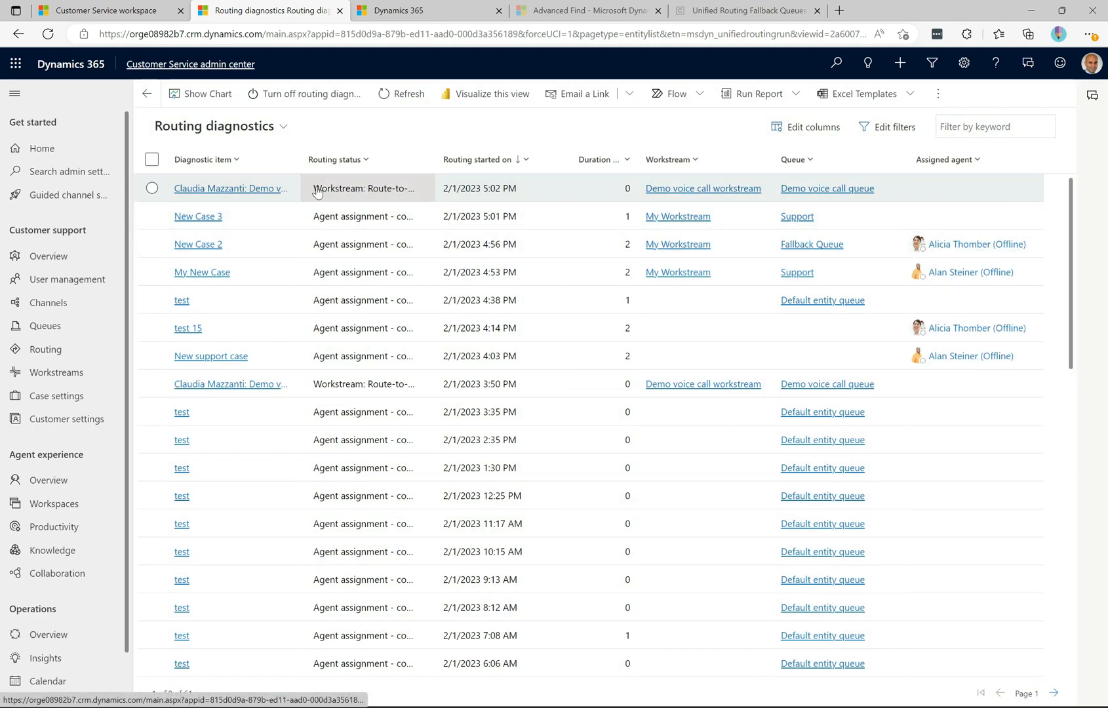
pyautogui.click(421, 99)
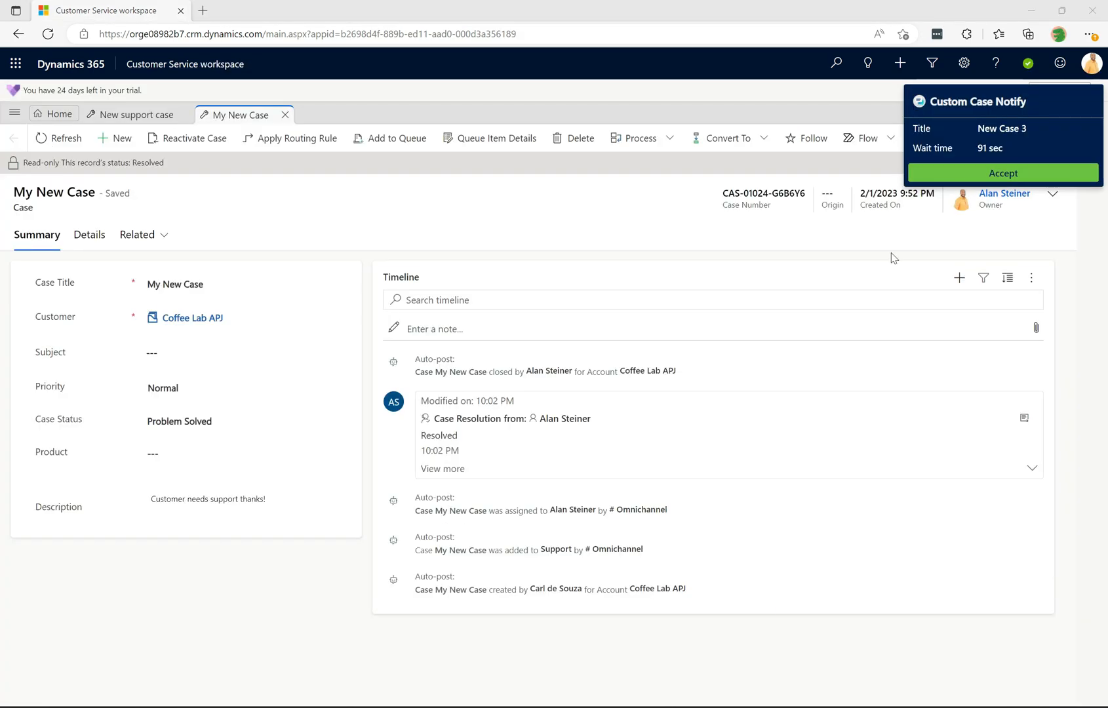
pyautogui.click(1014, 174)
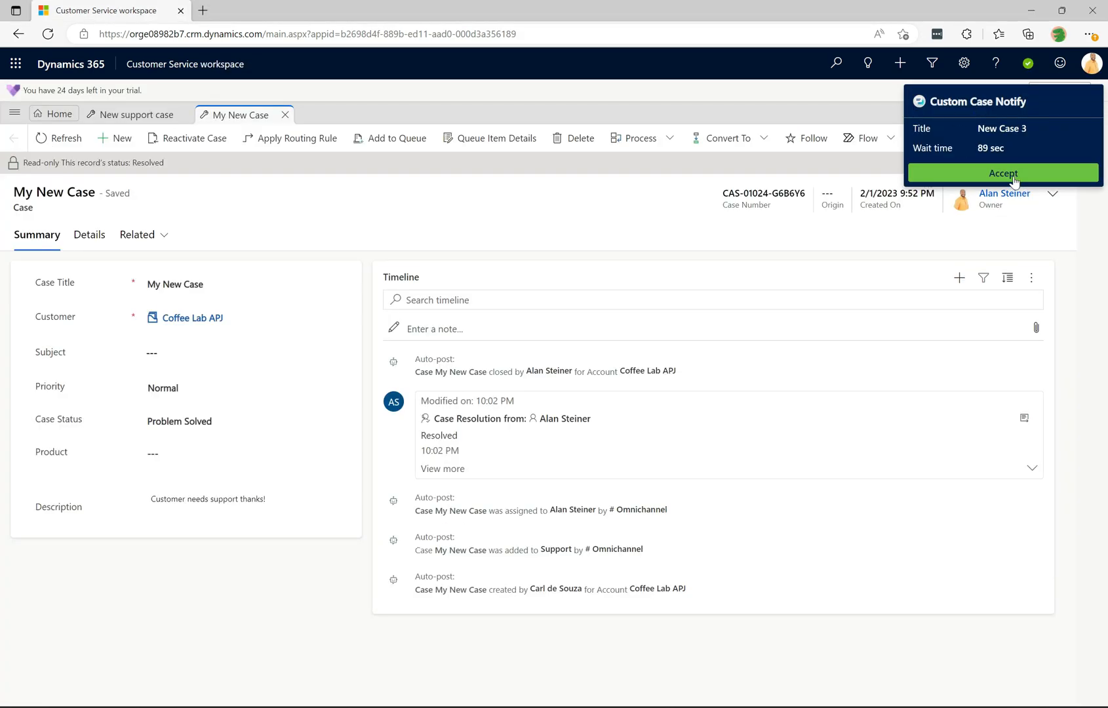